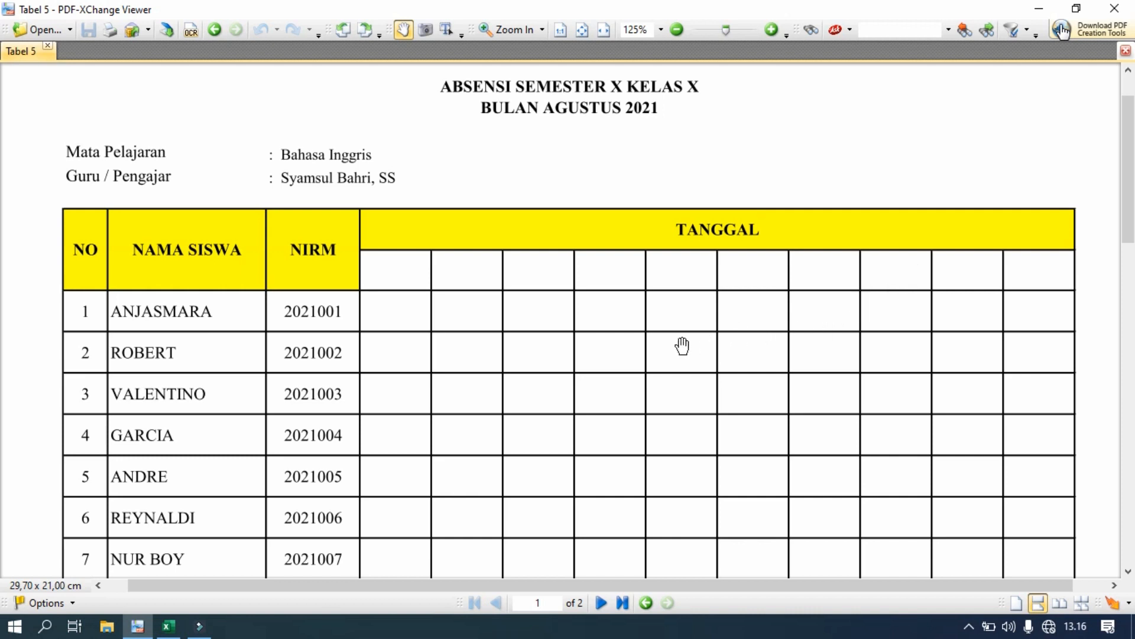
- Scroll through the reference attendance PDF to view its title and first table rows
left_click_drag(681, 349, 698, 348)
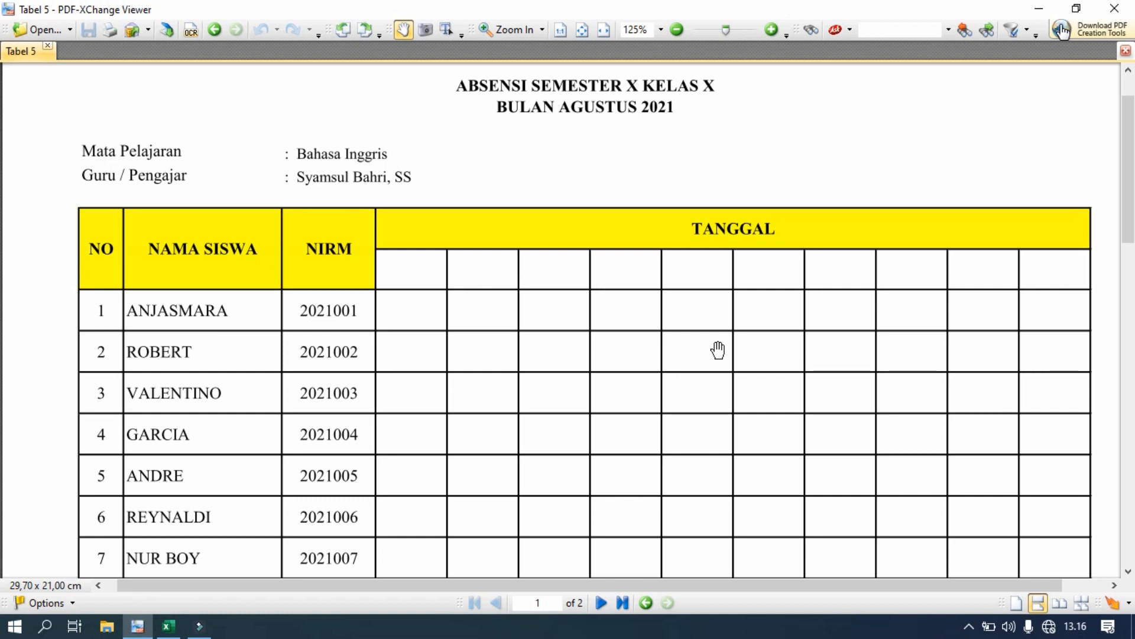
left_click_drag(718, 350, 758, 385)
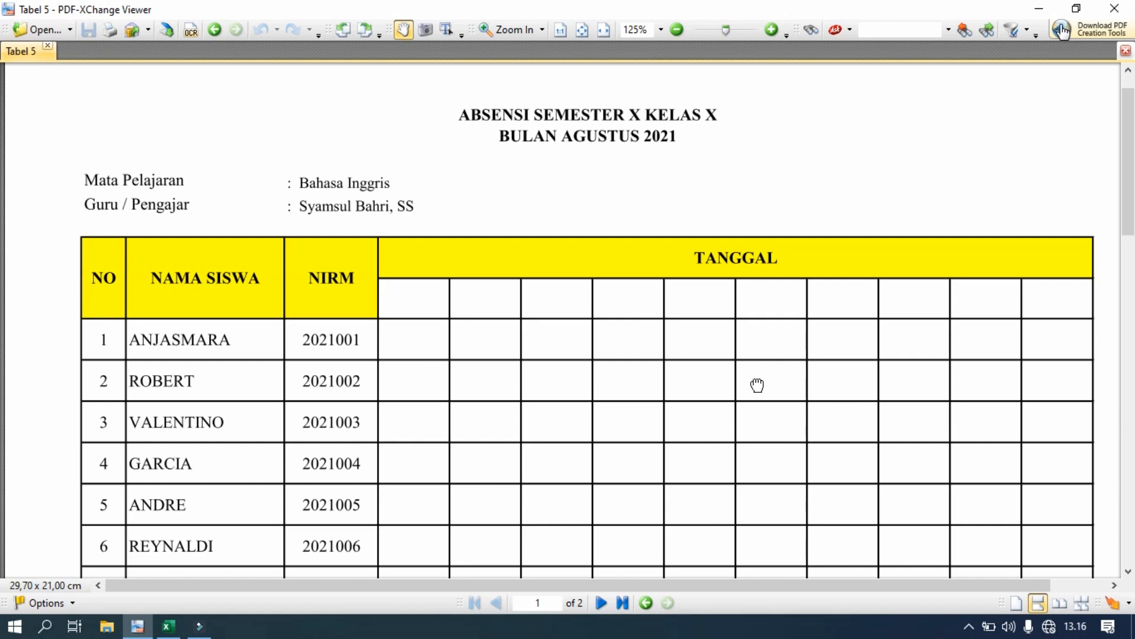
left_click_drag(758, 385, 597, 412)
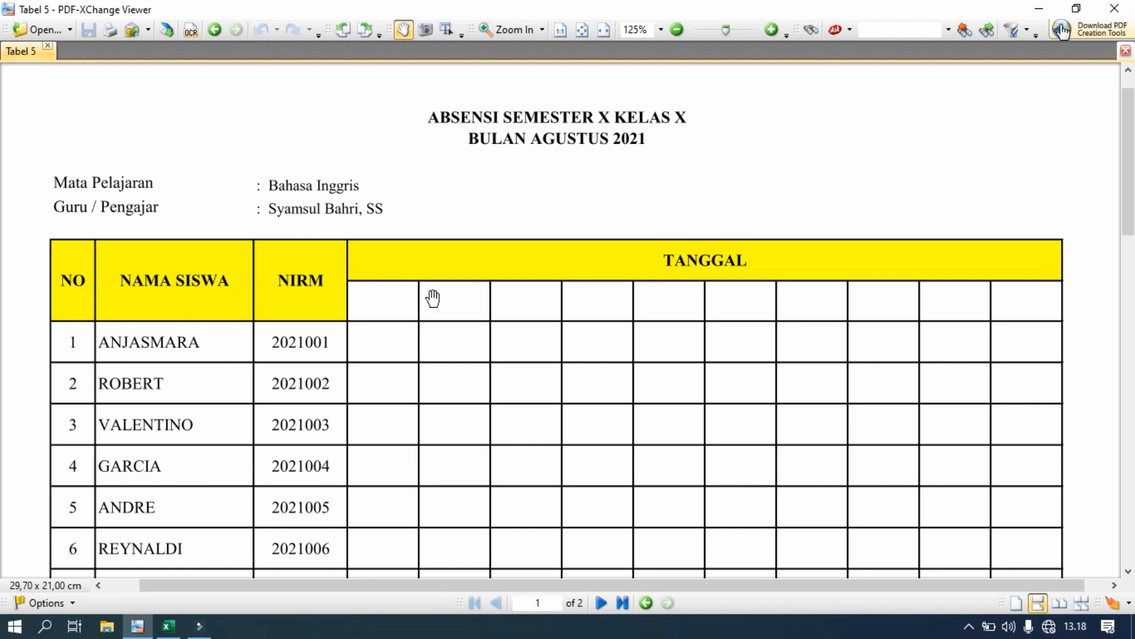
left_click_drag(553, 446, 553, 232)
left_click_drag(552, 436, 554, 57)
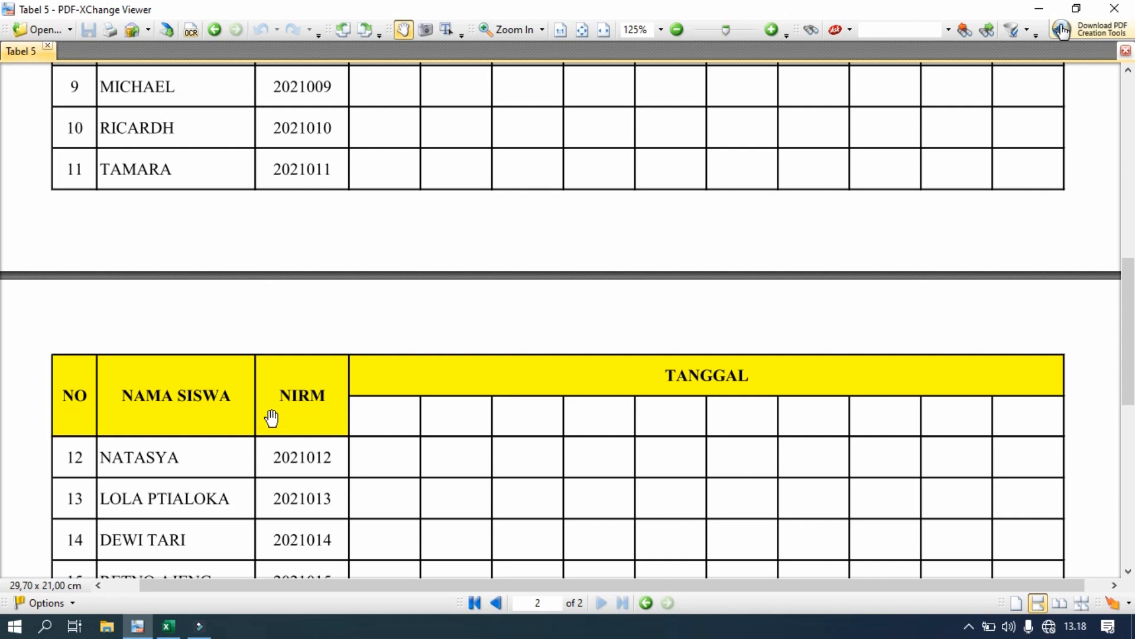
left_click_drag(583, 195, 587, 635)
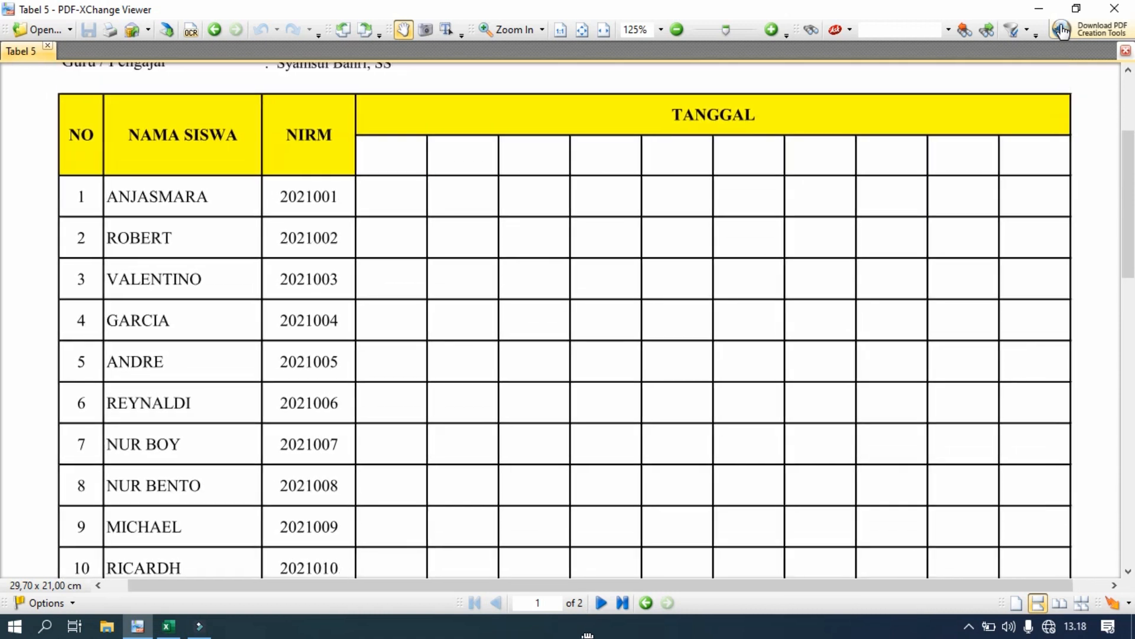
left_click_drag(580, 282, 462, 393)
scroll(462, 393, "up", 3)
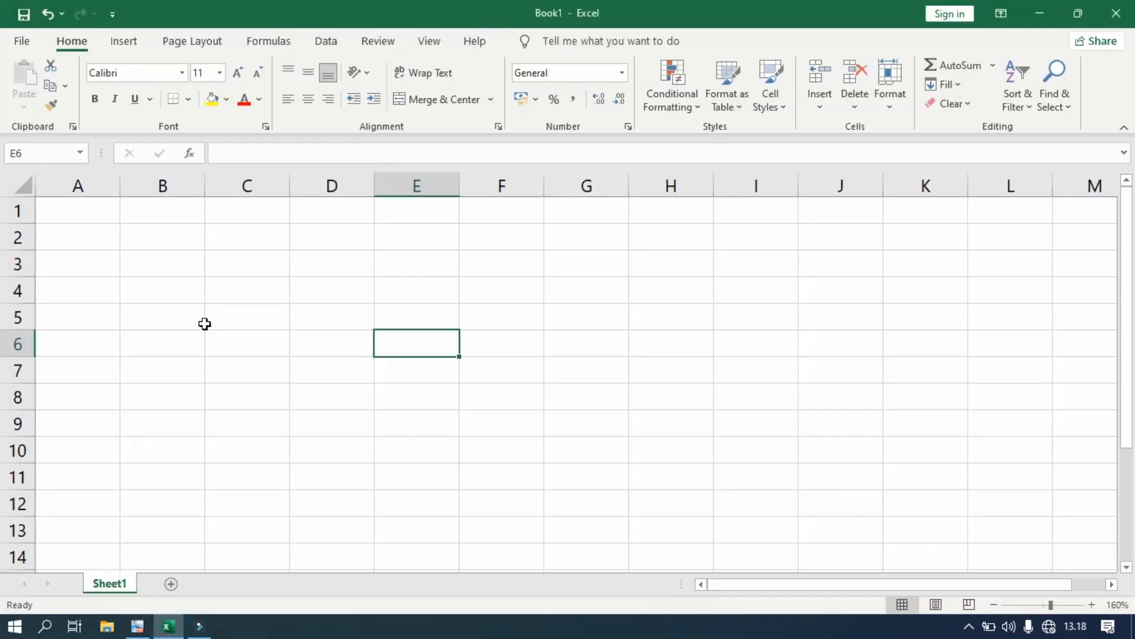
- Enter 'ABSENSI SEMESTER X KELAS X' in A1 and 'BULAN AGUSTUS 2021' in A2
left_click(471, 562)
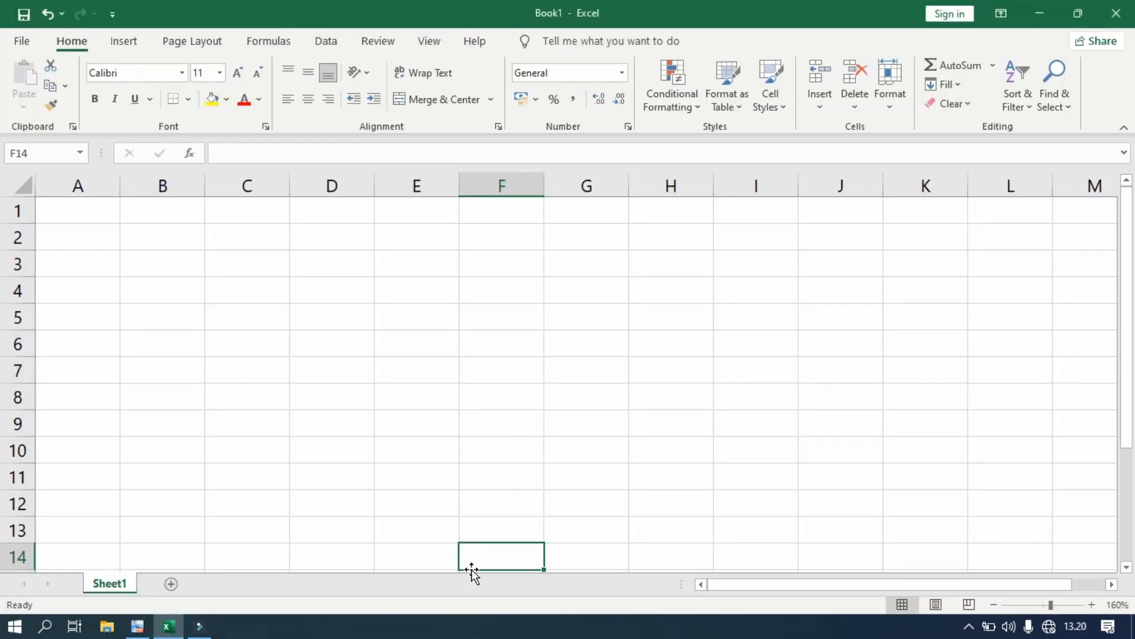
left_click(89, 209)
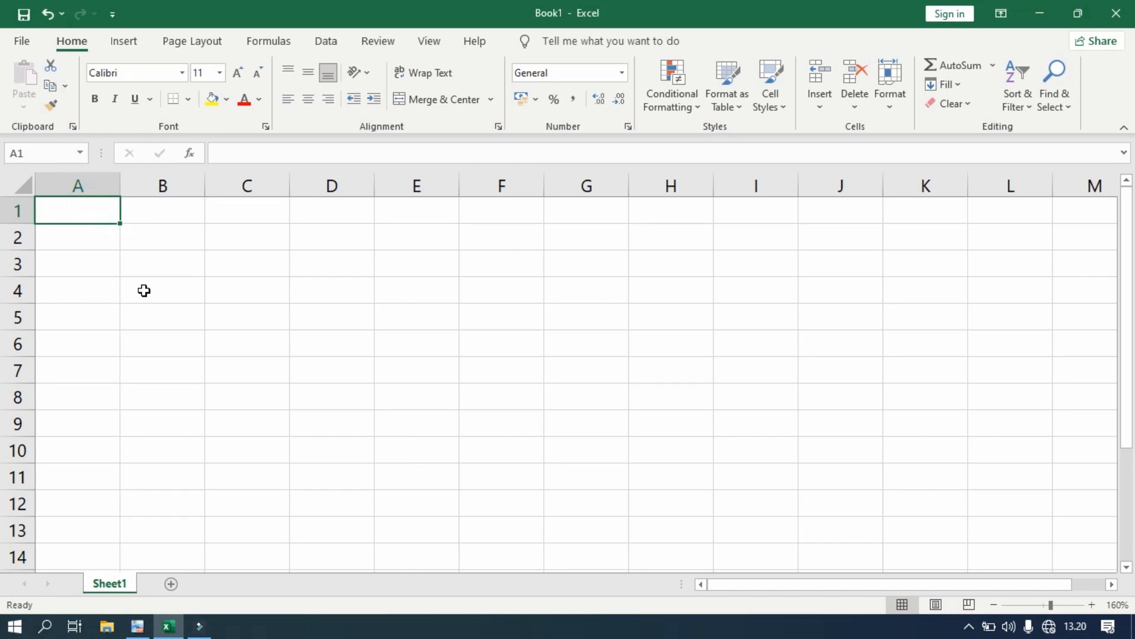
type("ABSENSI SEMESTER X KELAS X")
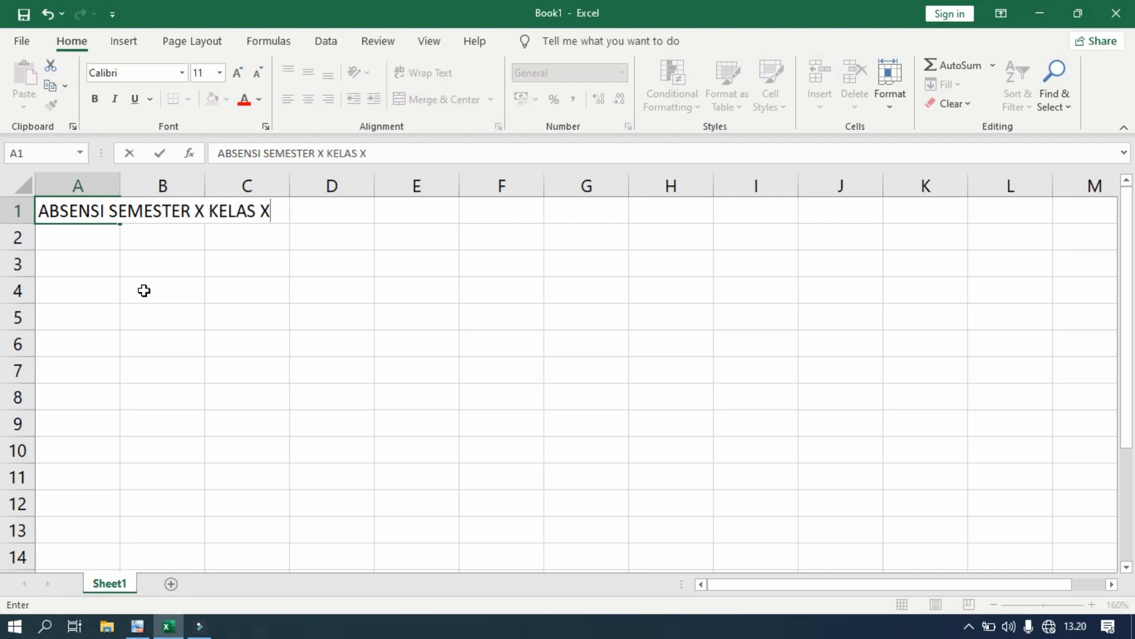
key("Return")
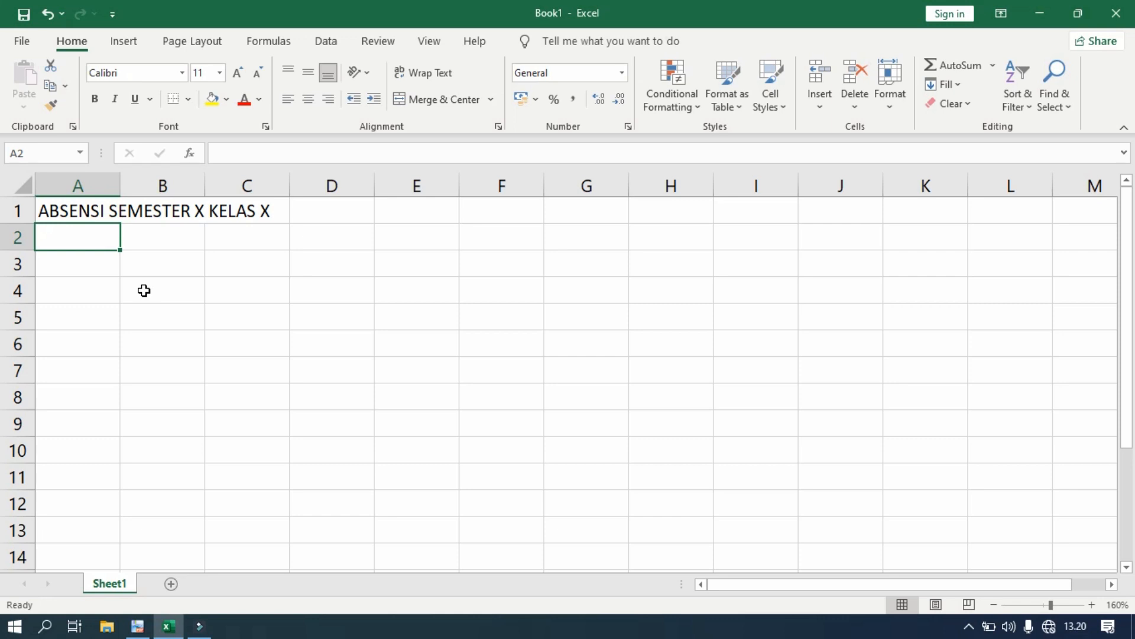
type("BULAN AGUSTUS")
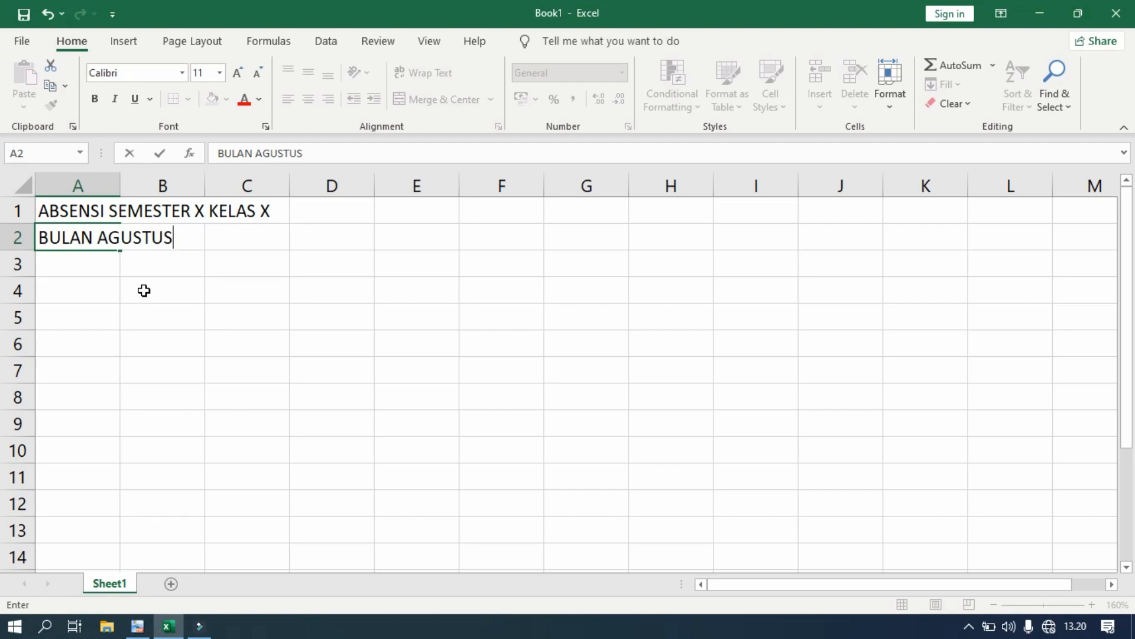
type(" 2021")
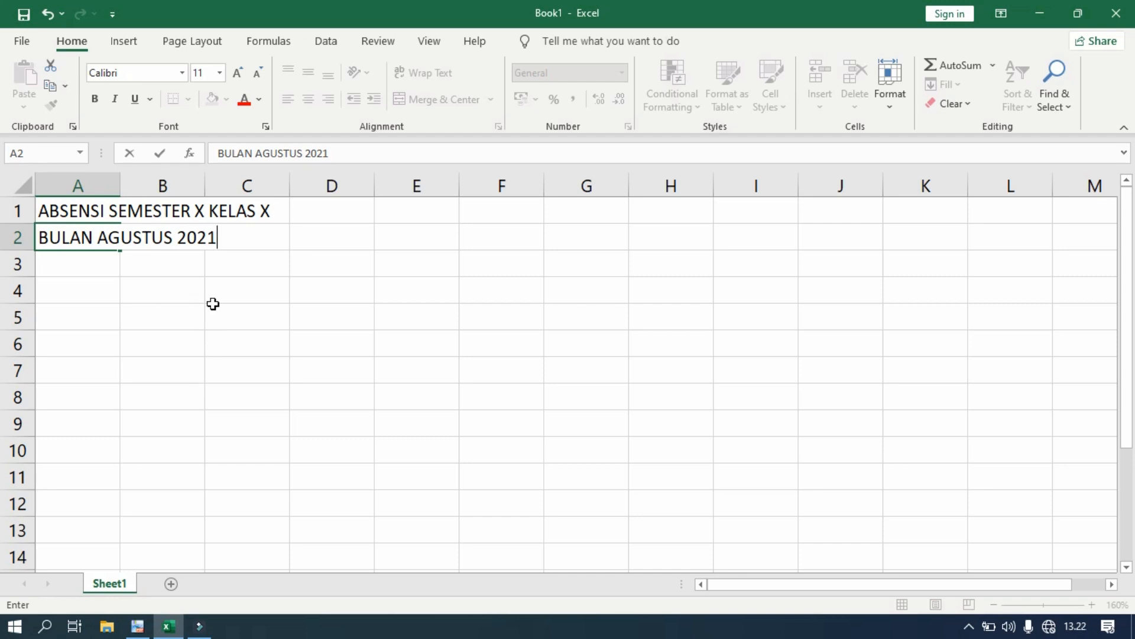
left_click(137, 626)
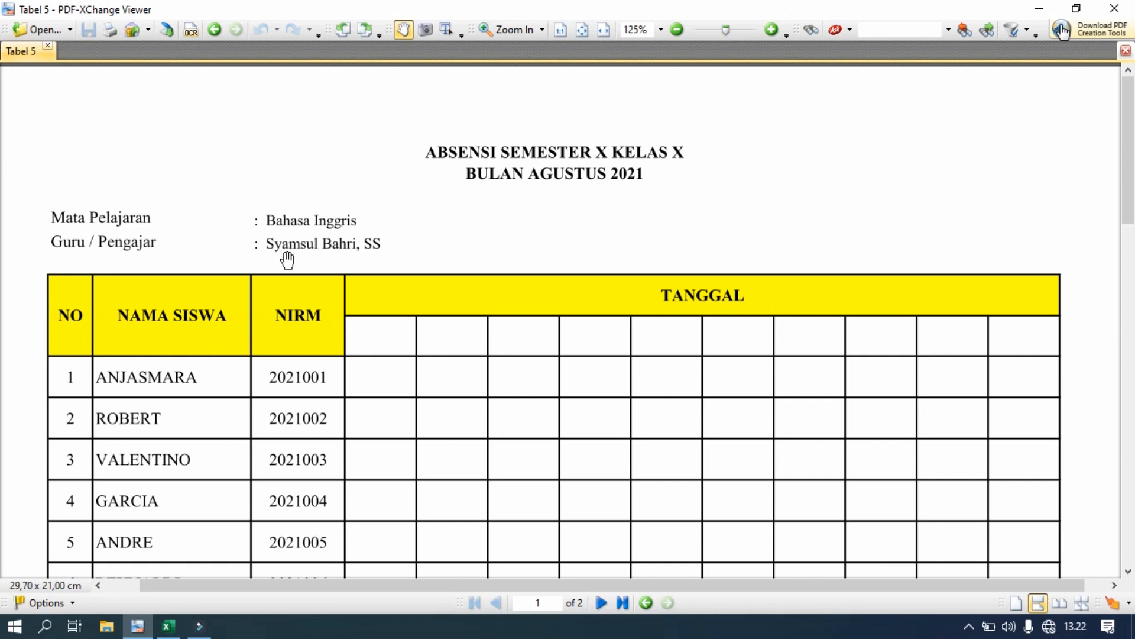
- Enter 'Mata Pelajaran' in A4 and ': Bahasa Inggris' in C4
left_click(168, 626)
left_click(72, 291)
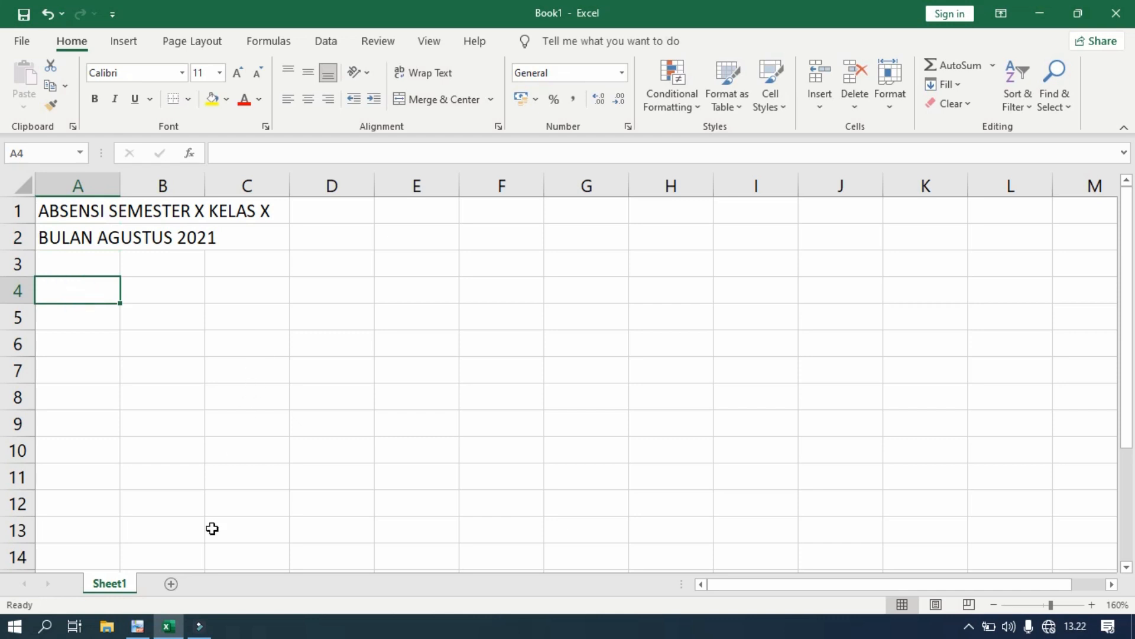
left_click(138, 627)
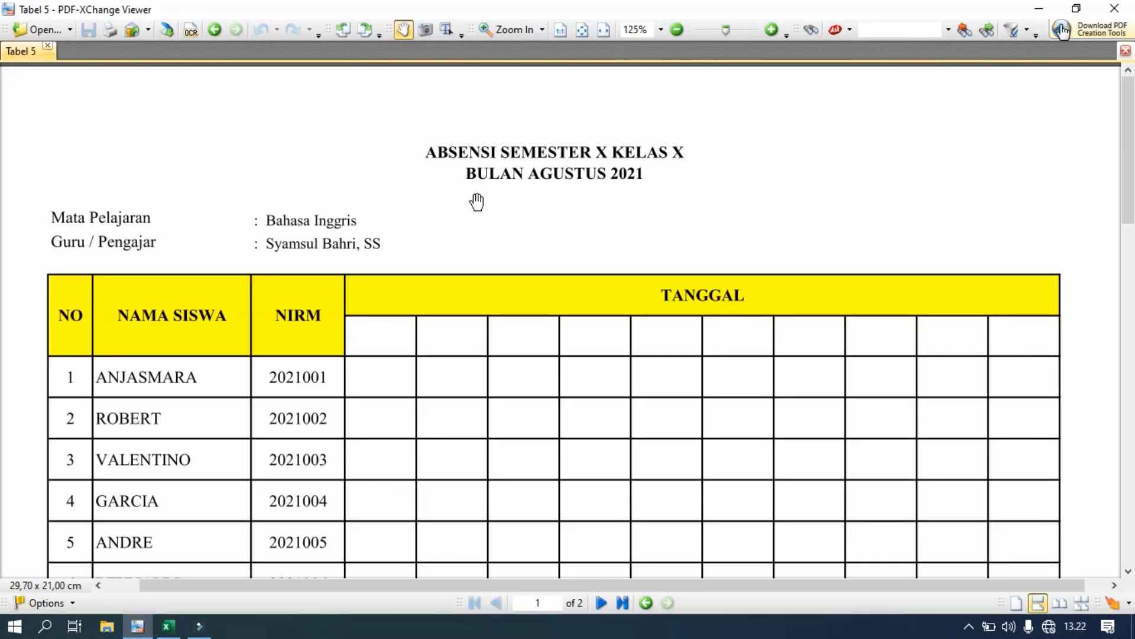
left_click(168, 625)
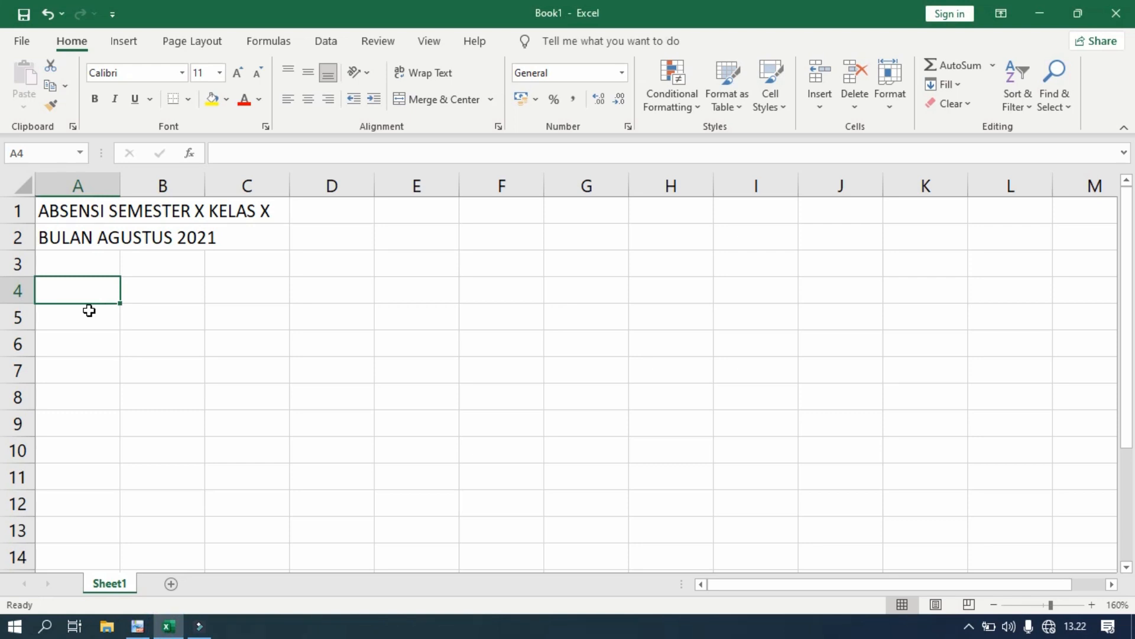
type("Mata")
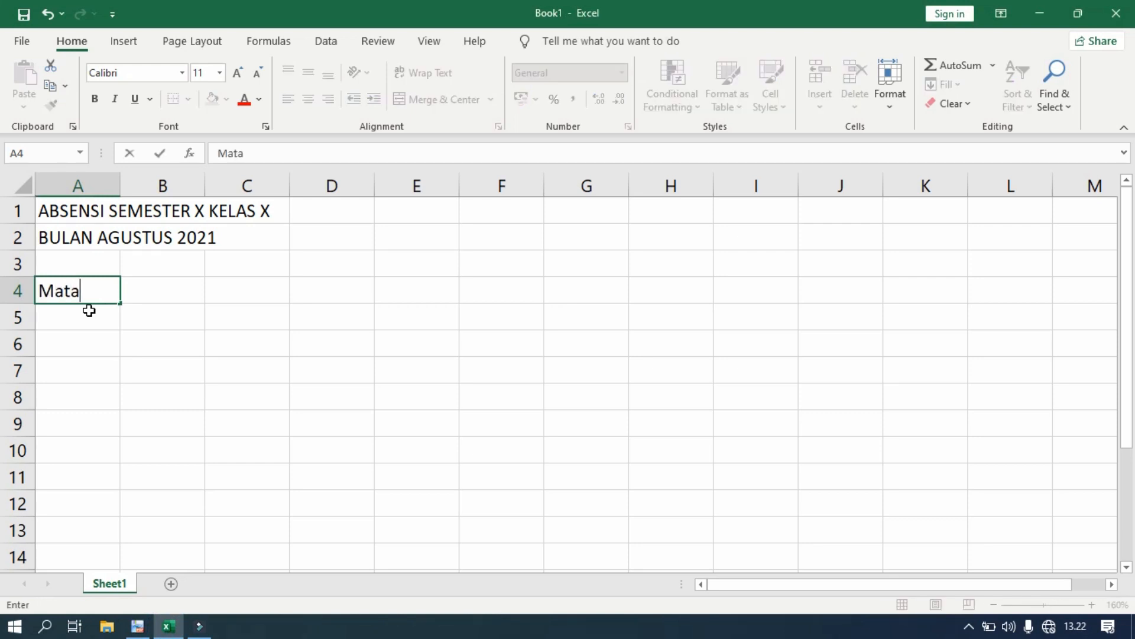
type(" Pelajaran")
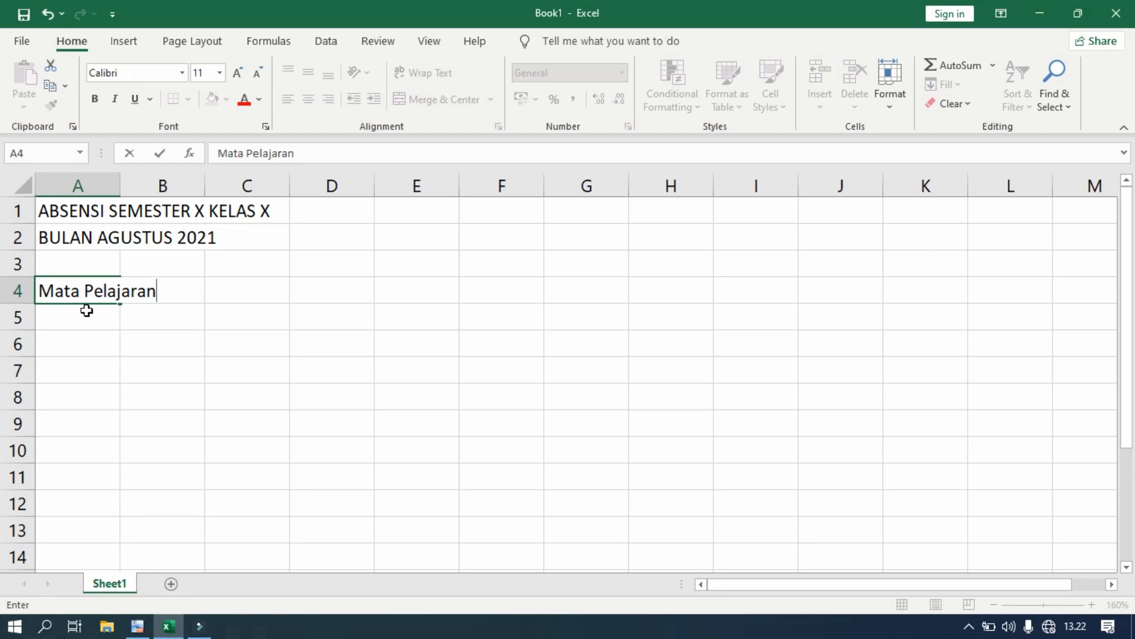
left_click(250, 293)
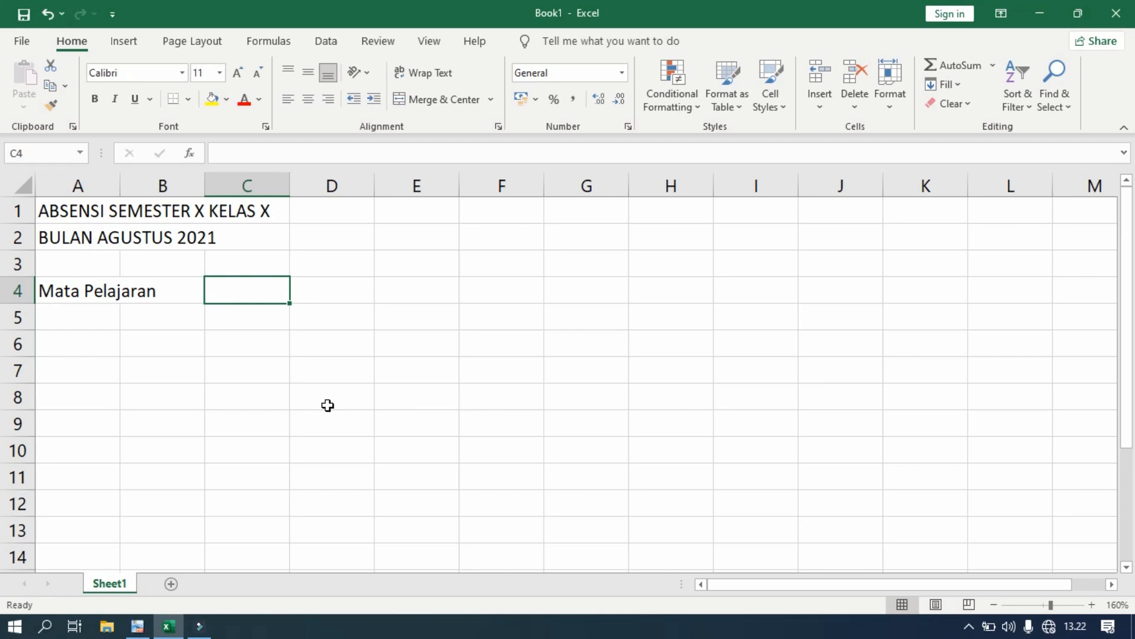
type(": B")
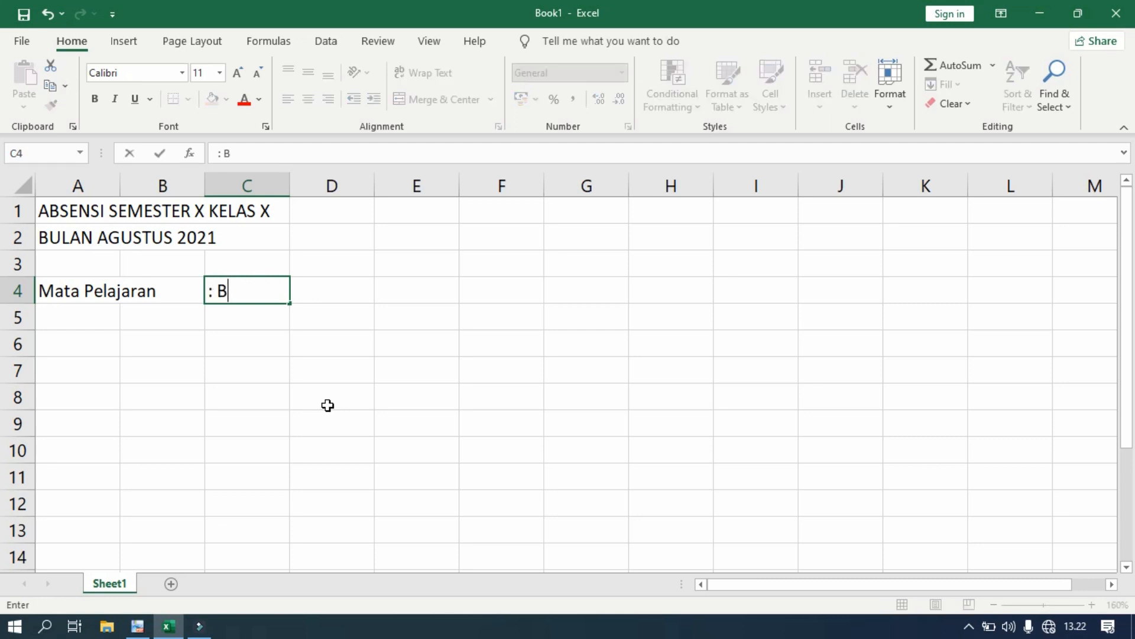
type("ahasa ")
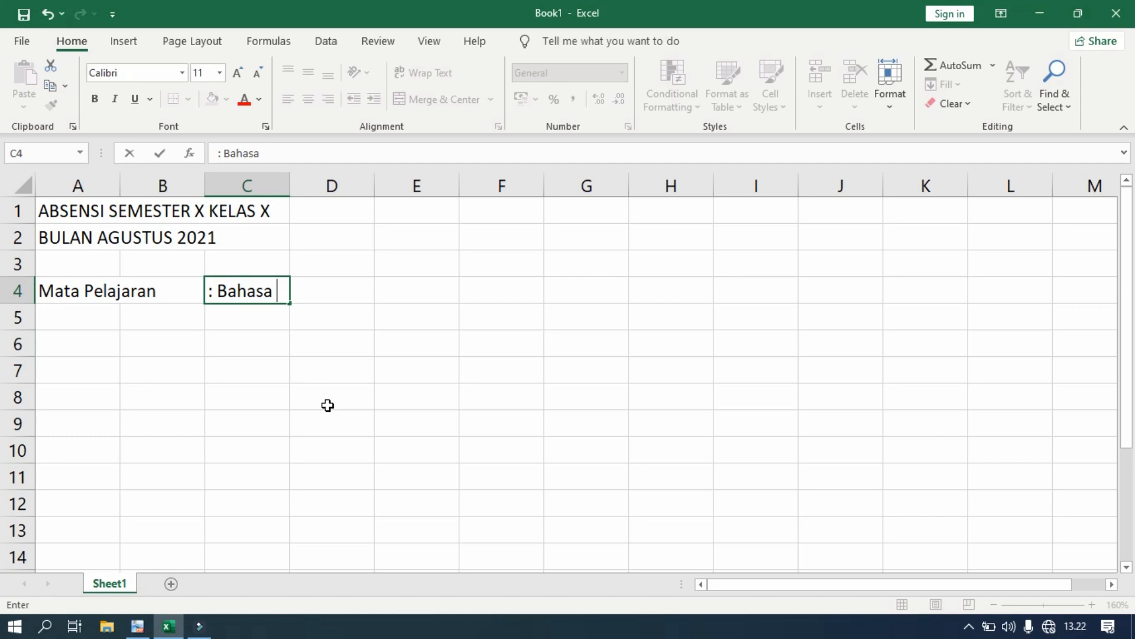
type("Inggris")
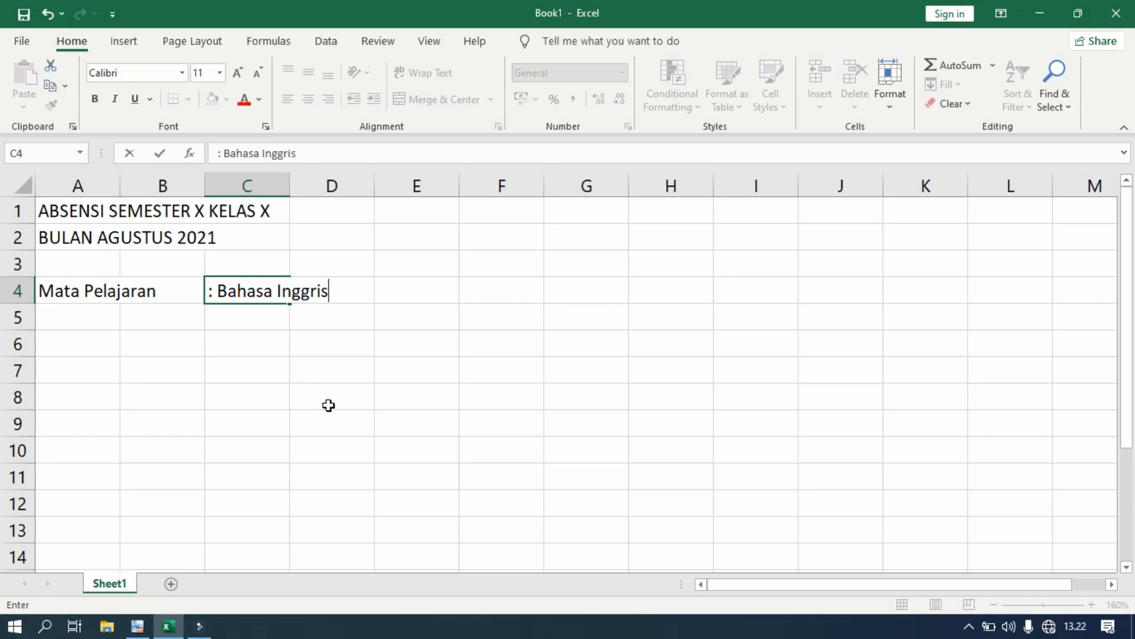
left_click(58, 315)
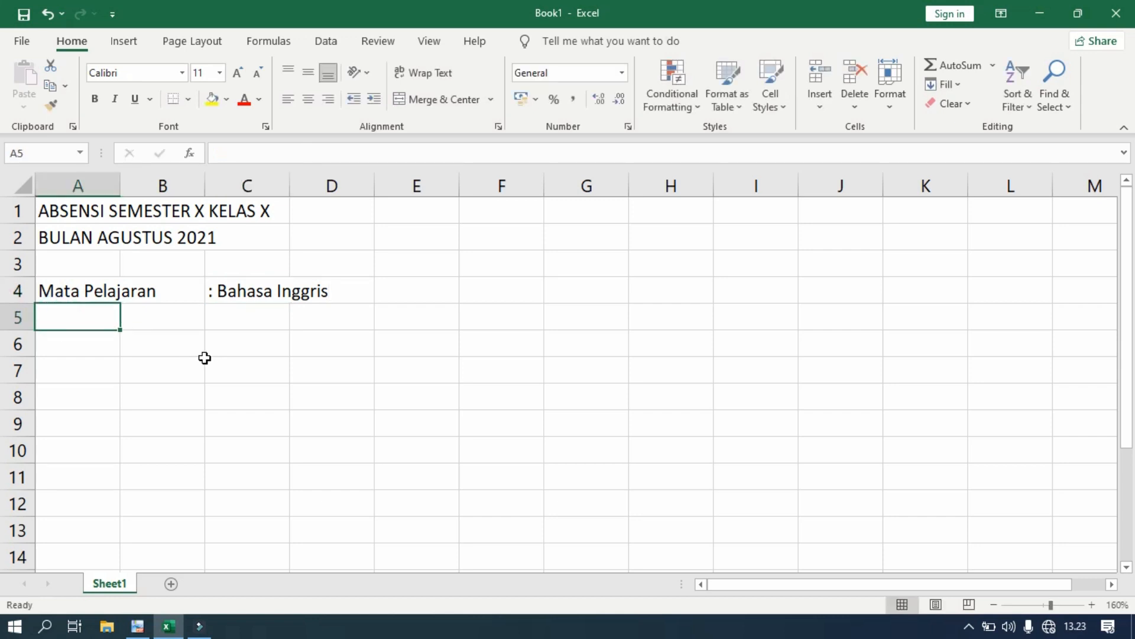
- Enter 'Guru / Pengajar' in A5 and the teacher's name, colon-prefixed, in C5
key("BackSpace")
type("Guru")
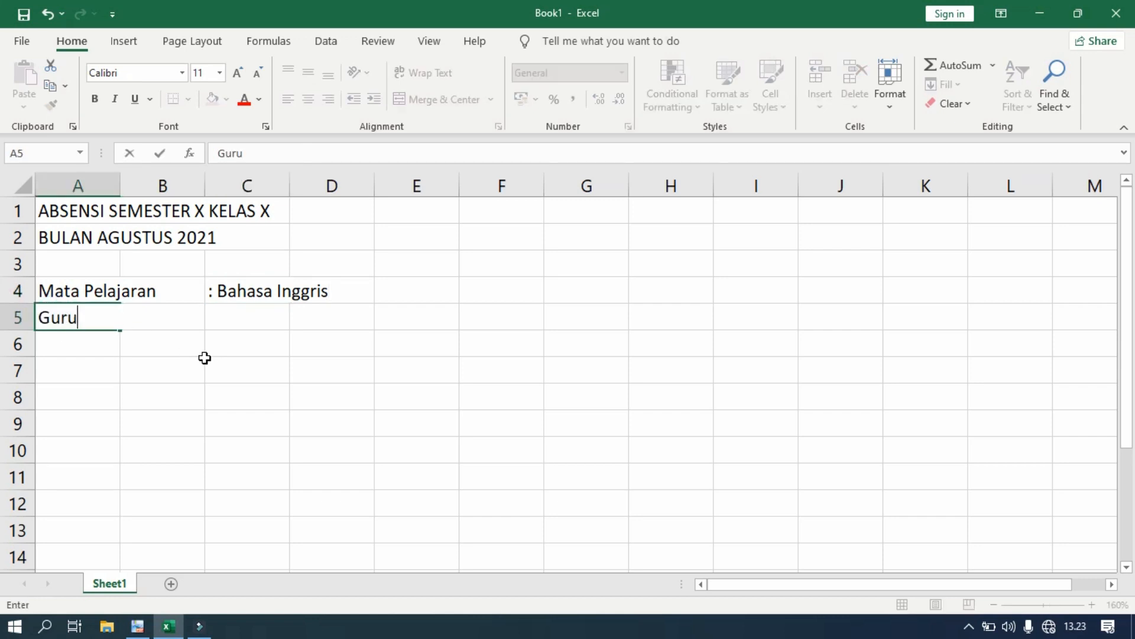
type(" / Pengajar")
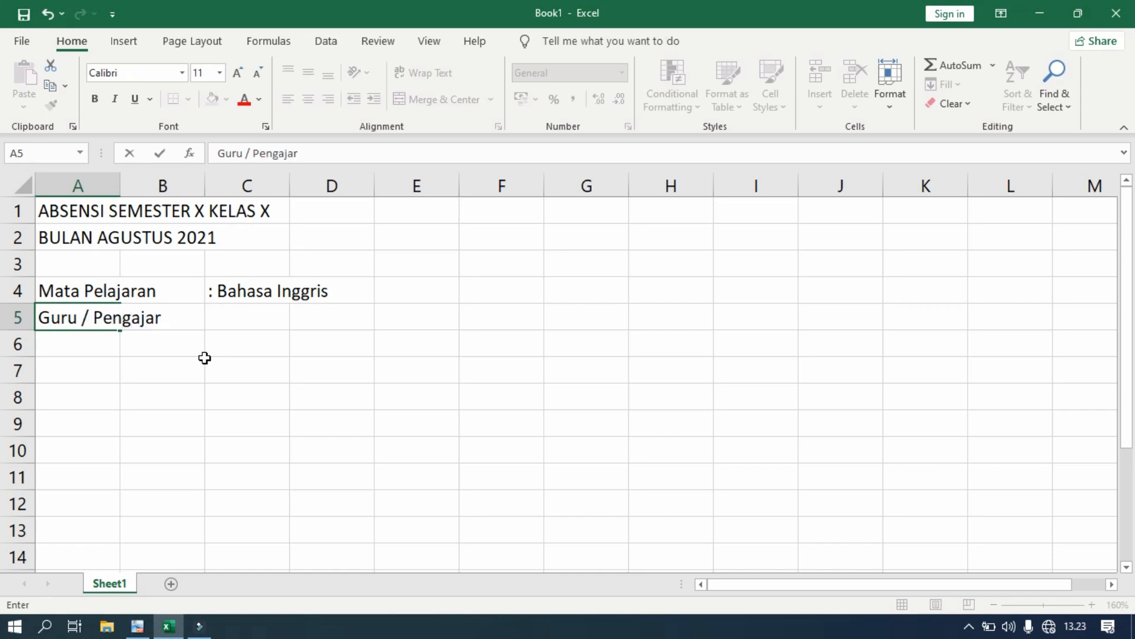
left_click(252, 313)
type(":")
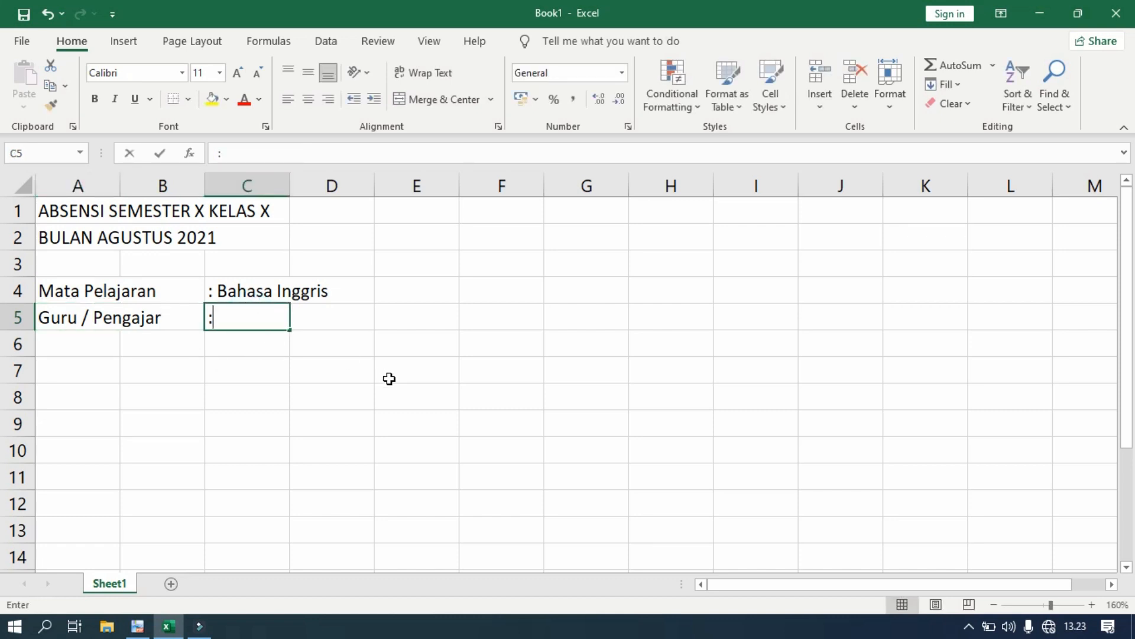
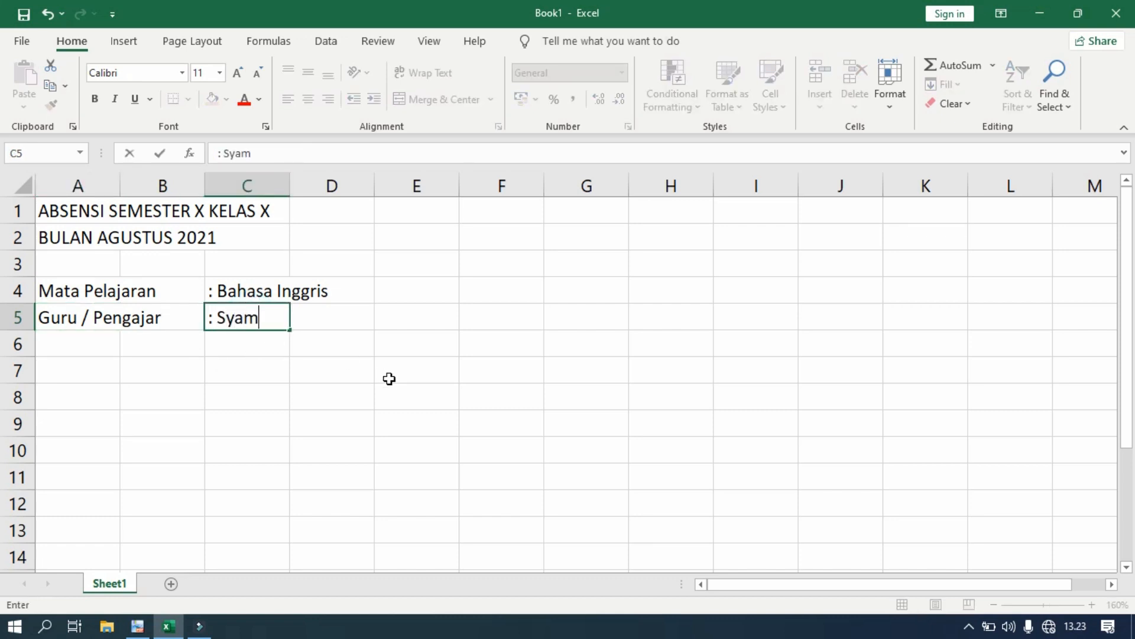
left_click(389, 378)
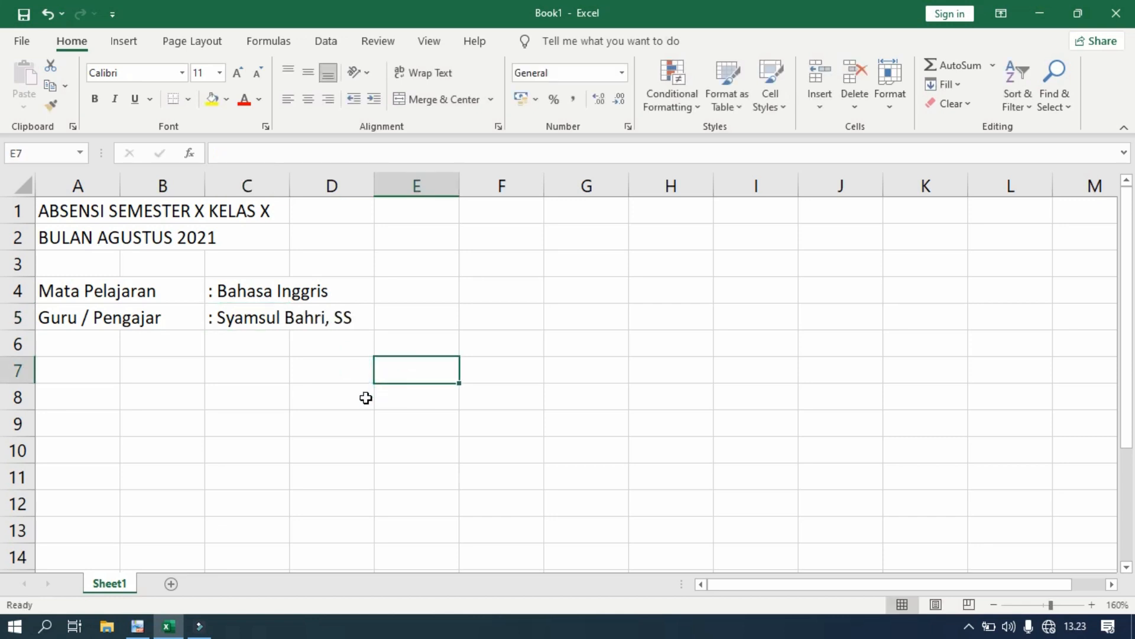
left_click(137, 625)
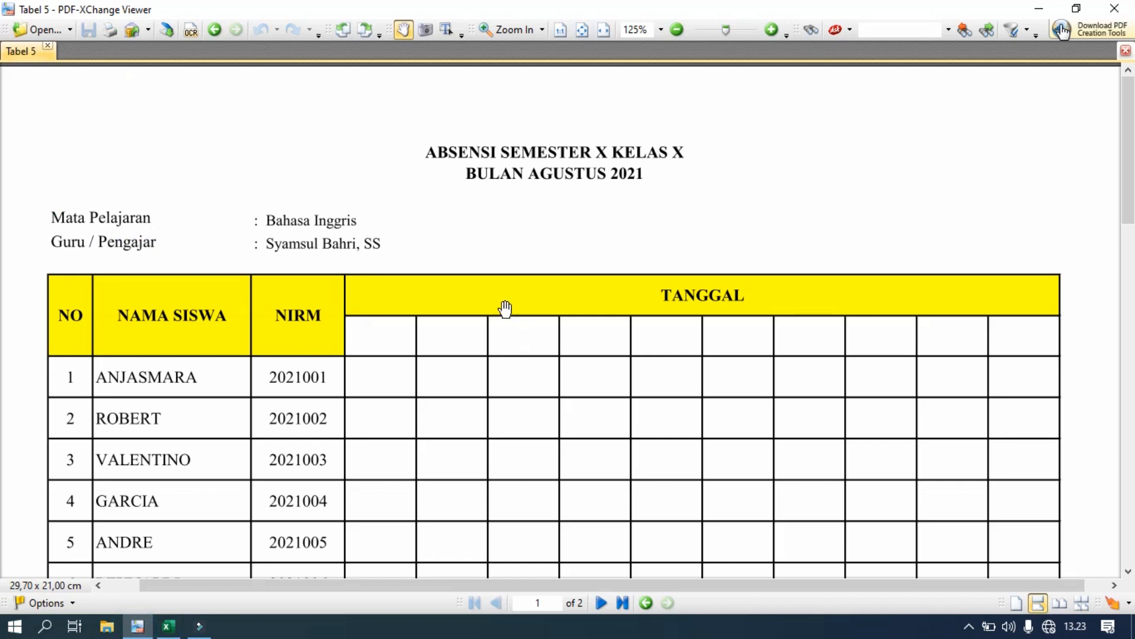
- Review the attendance table headers in the PDF and return to Excel cell A7
scroll(503, 307, "down", 1)
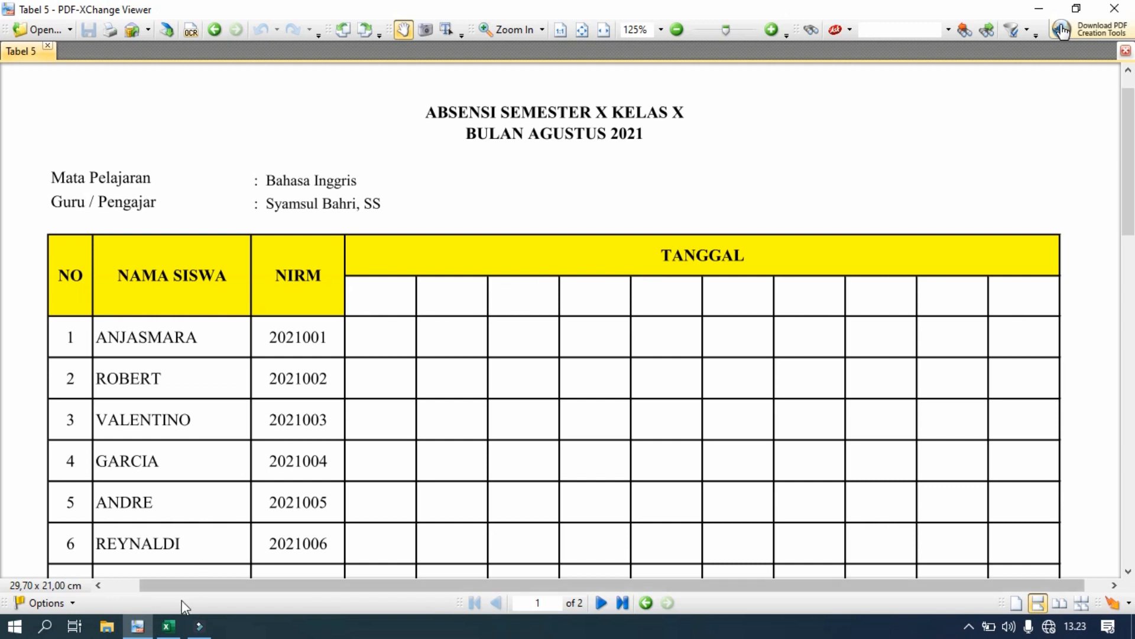
left_click(168, 626)
left_click(90, 364)
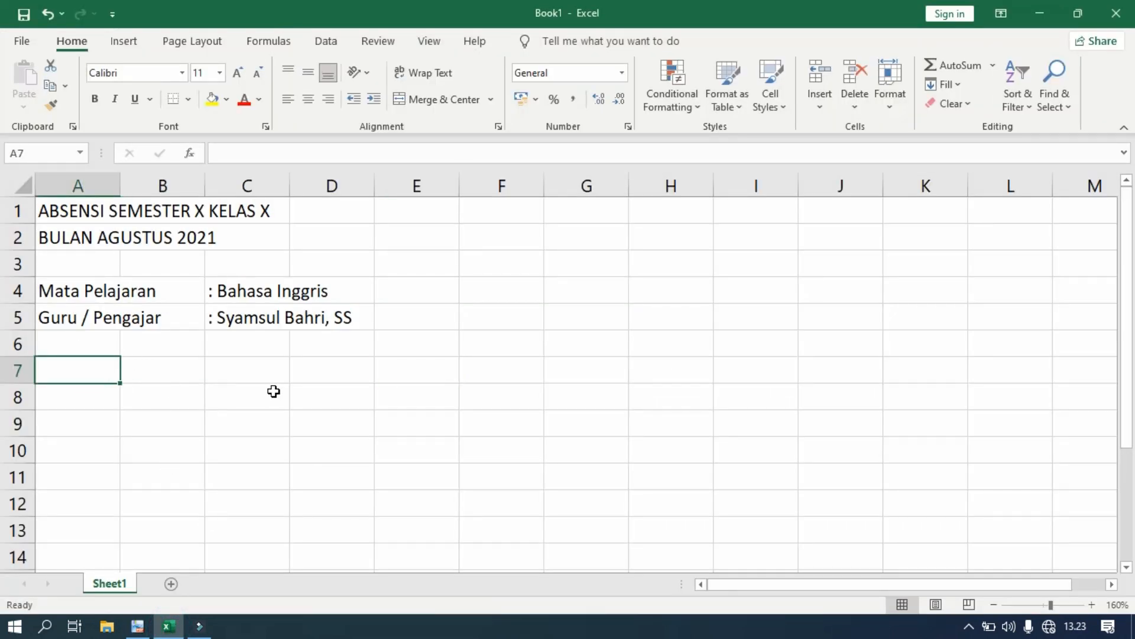
- Type the headers NO., NAMA SISWA, NIRM and TANGGAL into cells A7 through D7
type("NO.")
key("Tab")
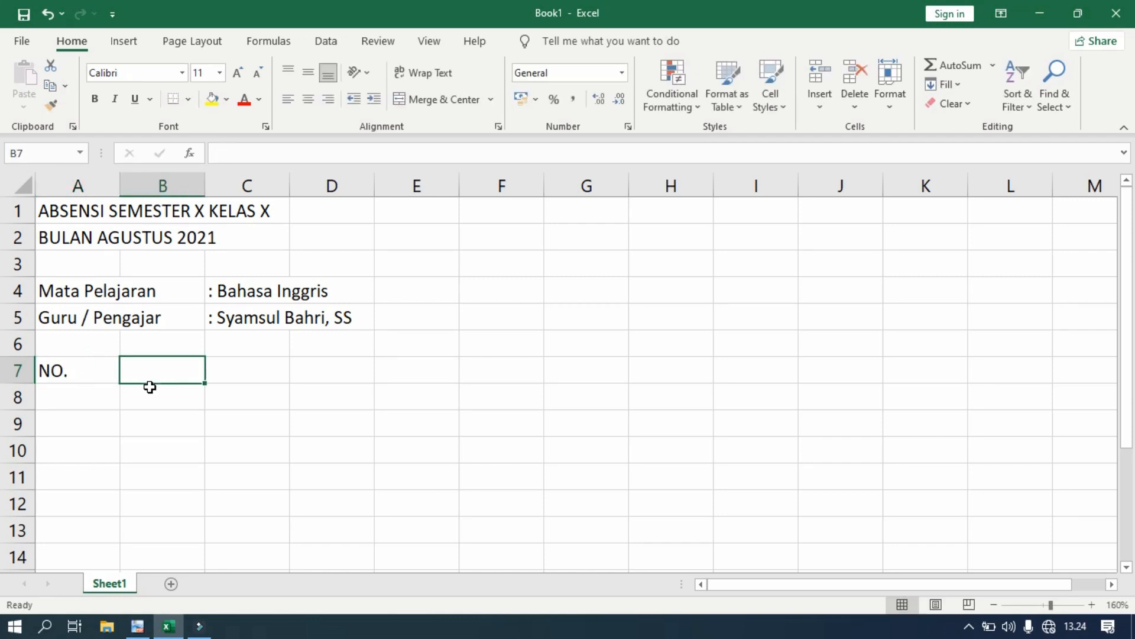
type("NAMA SISWA")
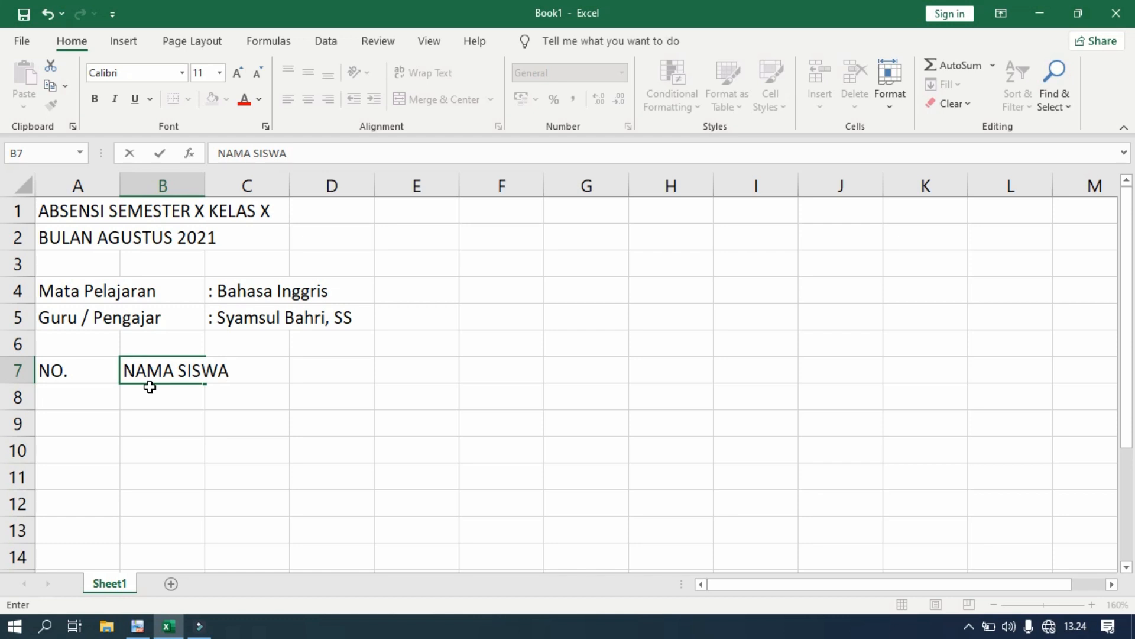
key("Tab")
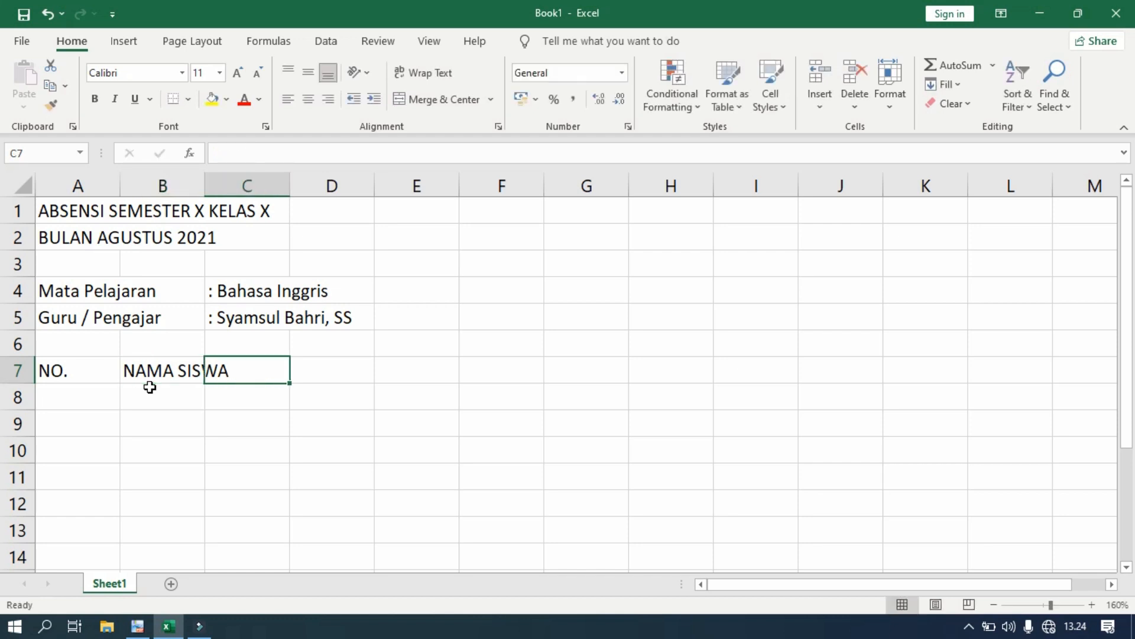
type("NIRM")
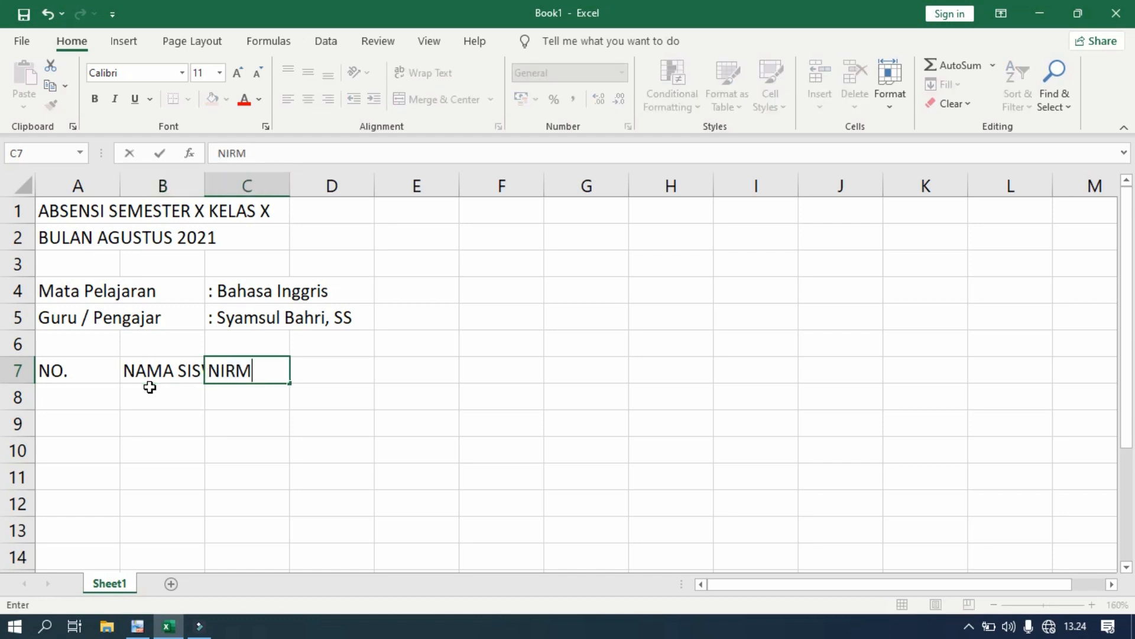
key("Tab")
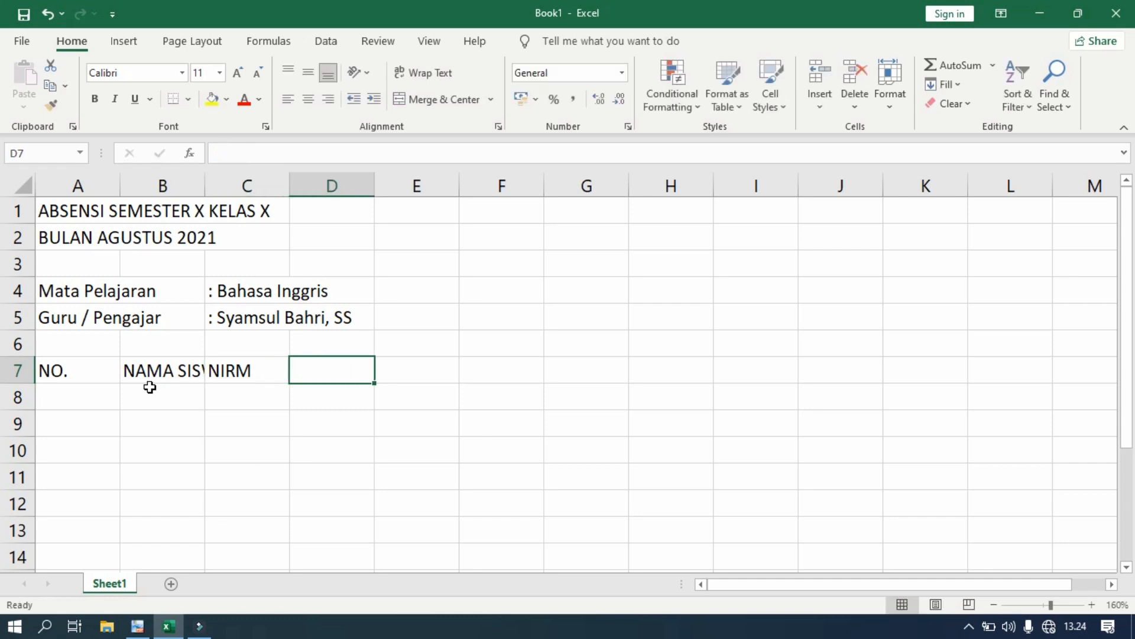
type("TANGGAL")
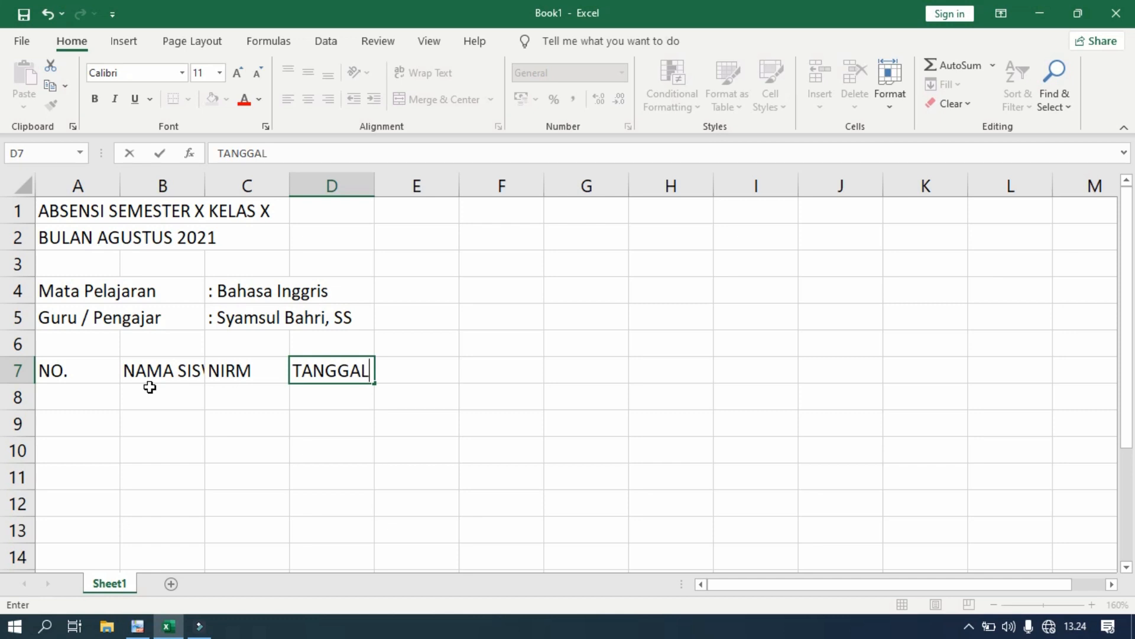
left_click(150, 387)
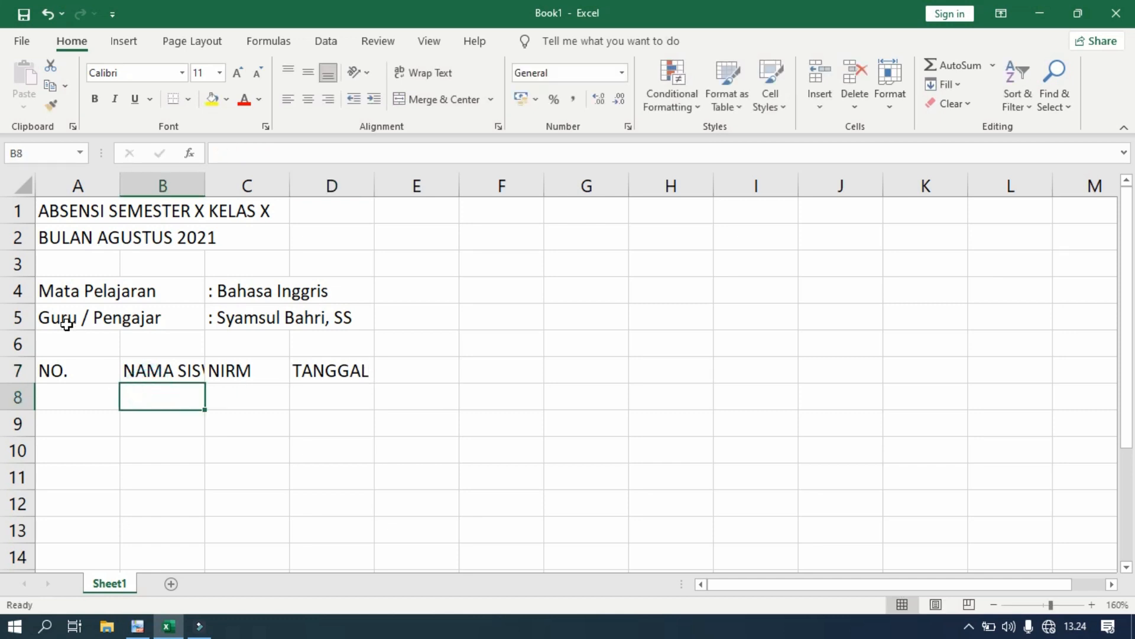
scroll(157, 393, "down", 1)
- Narrow column A for NO. and widen columns B (14.43) and C to fit NAMA SISWA and NIRM
scroll(157, 395, "up", 1)
left_click_drag(118, 190, 80, 192)
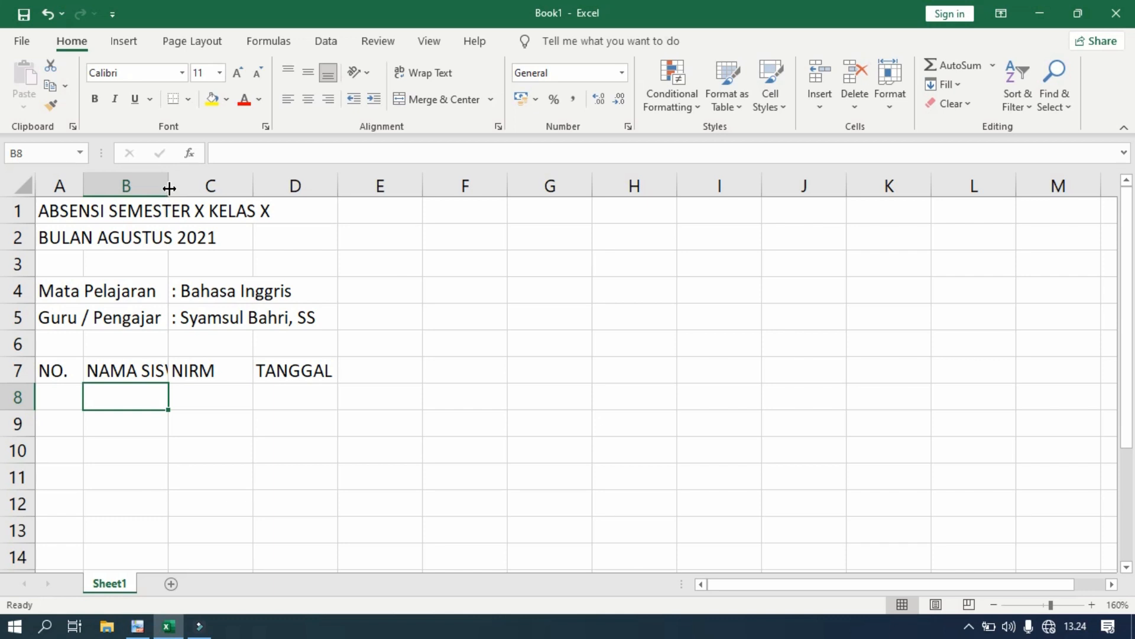
left_click_drag(169, 188, 225, 187)
left_click(276, 359)
left_click_drag(308, 183, 322, 189)
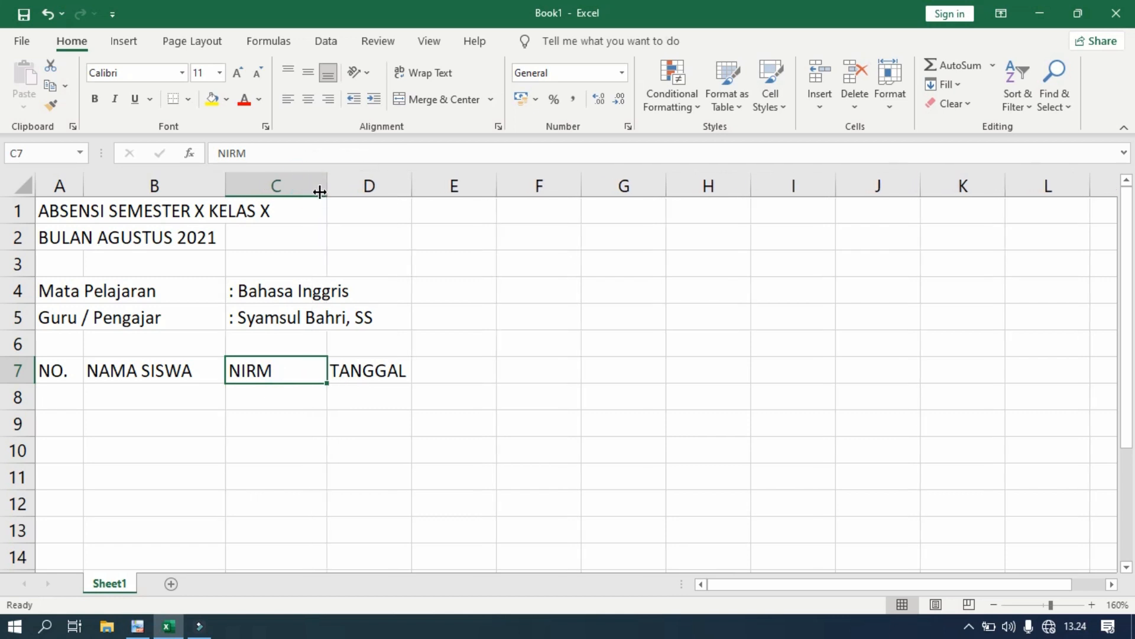
left_click(359, 374)
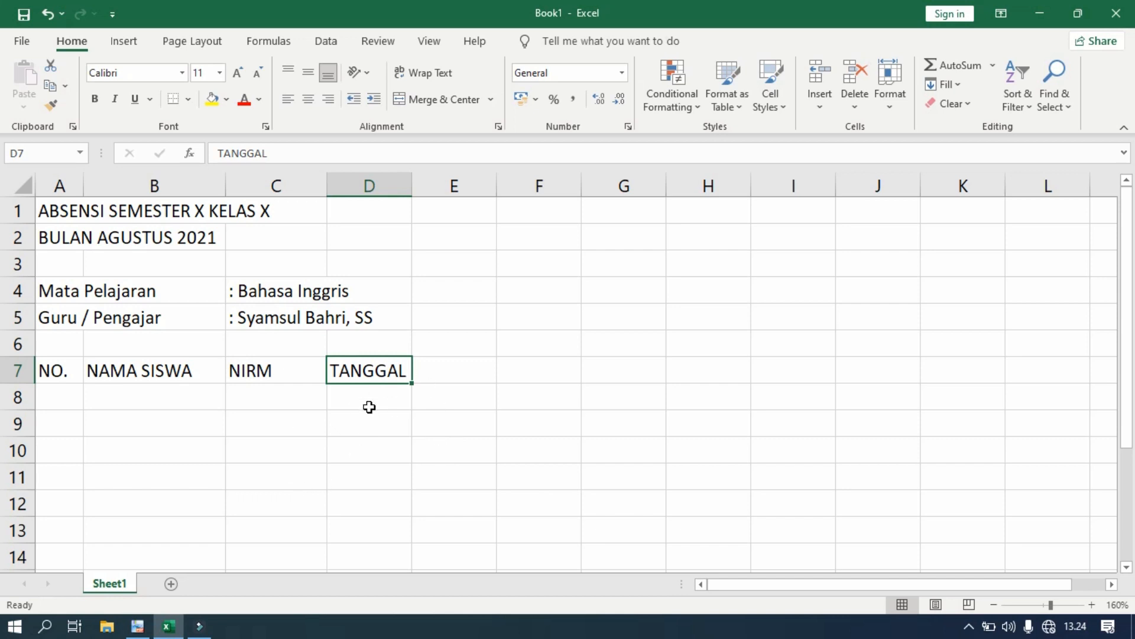
left_click(142, 630)
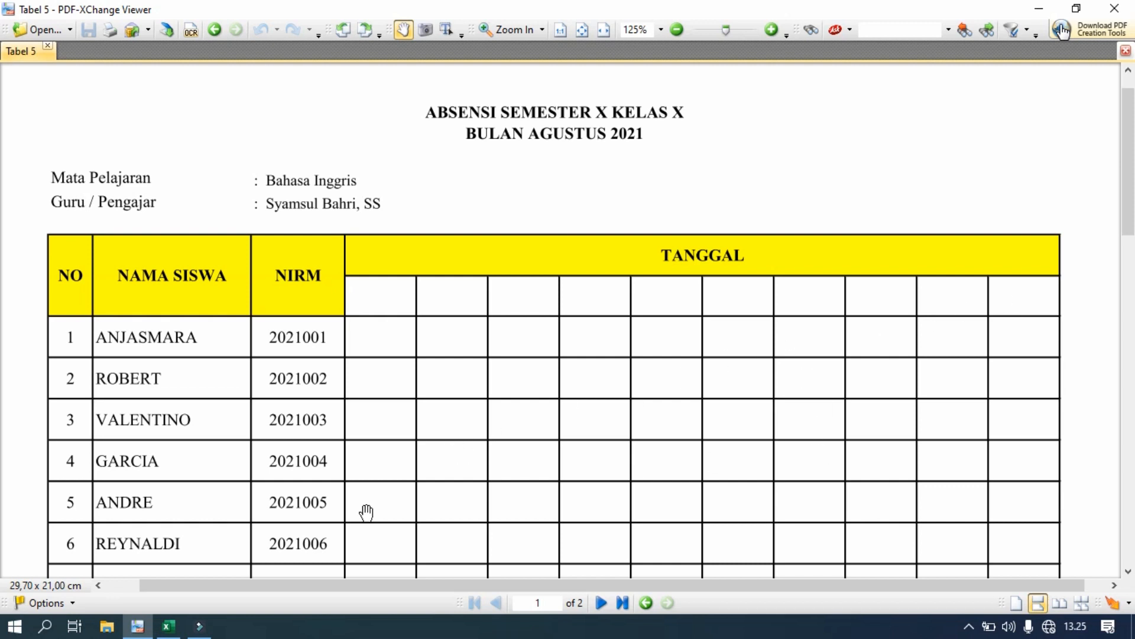
left_click(168, 627)
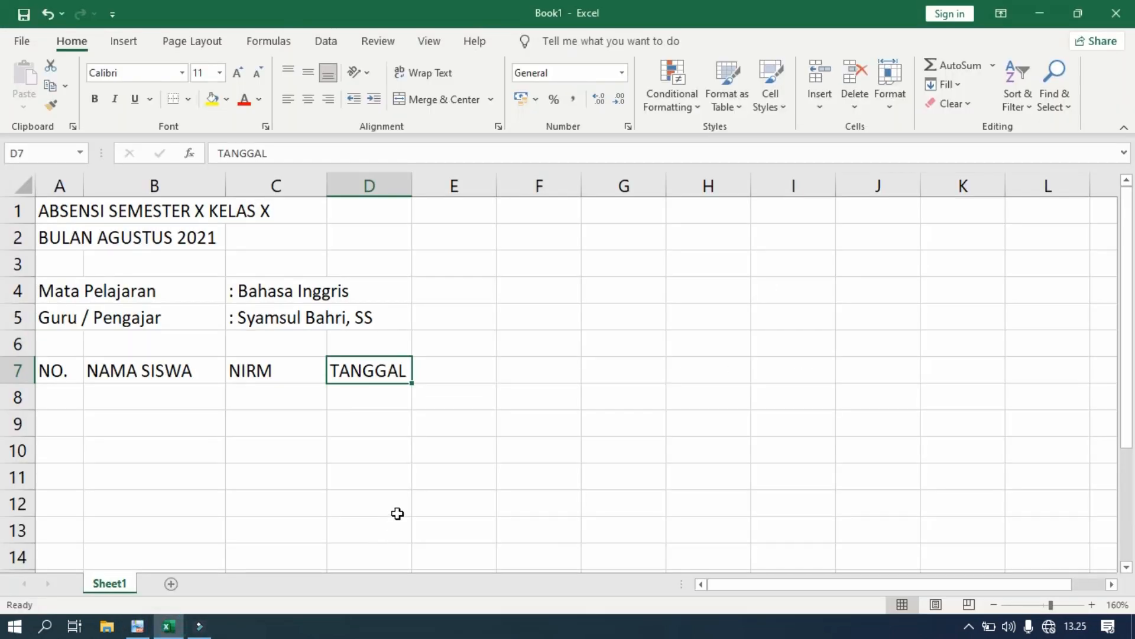
- Select columns D through M and narrow them all to width 4,43
scroll(305, 401, "right", 1)
left_click(305, 401)
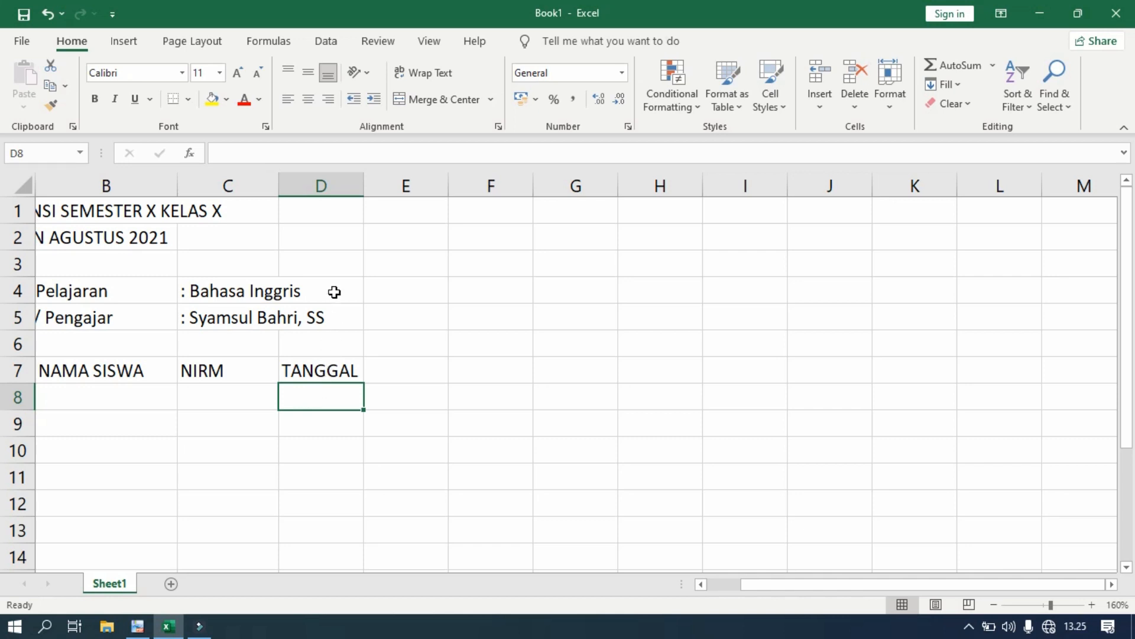
left_click_drag(328, 180, 1065, 195)
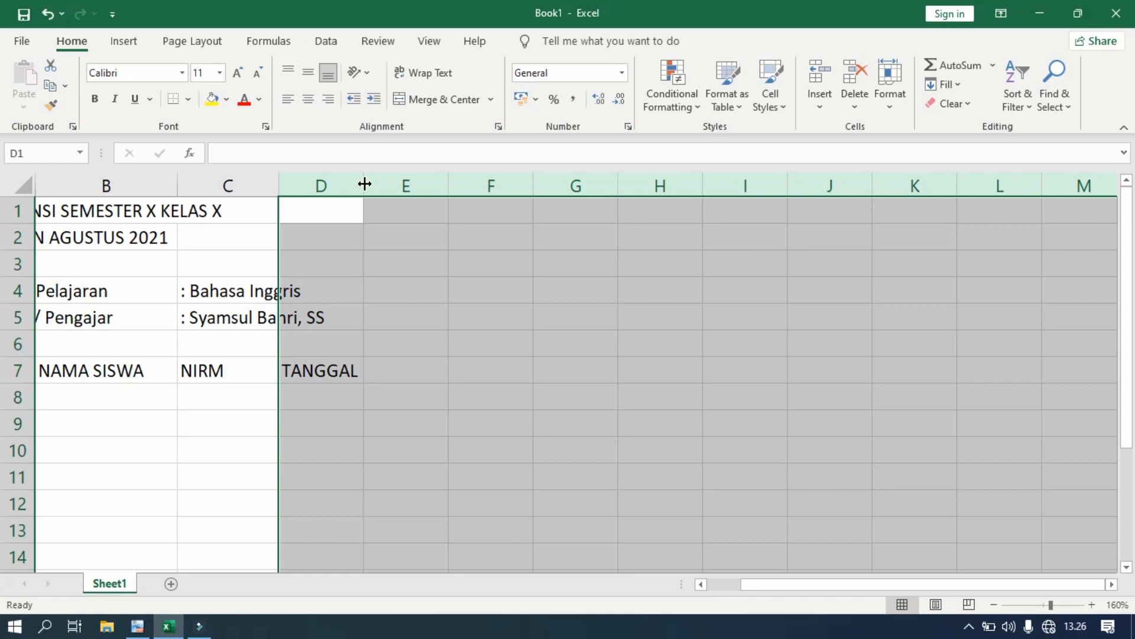
left_click_drag(364, 184, 328, 186)
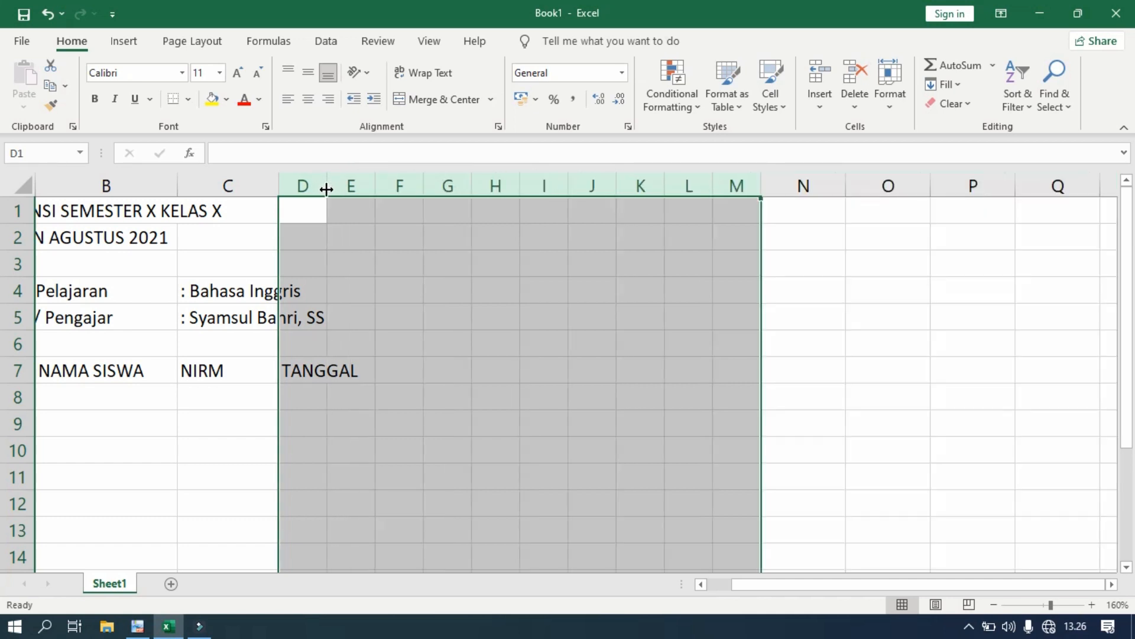
scroll(408, 418, "down", 1)
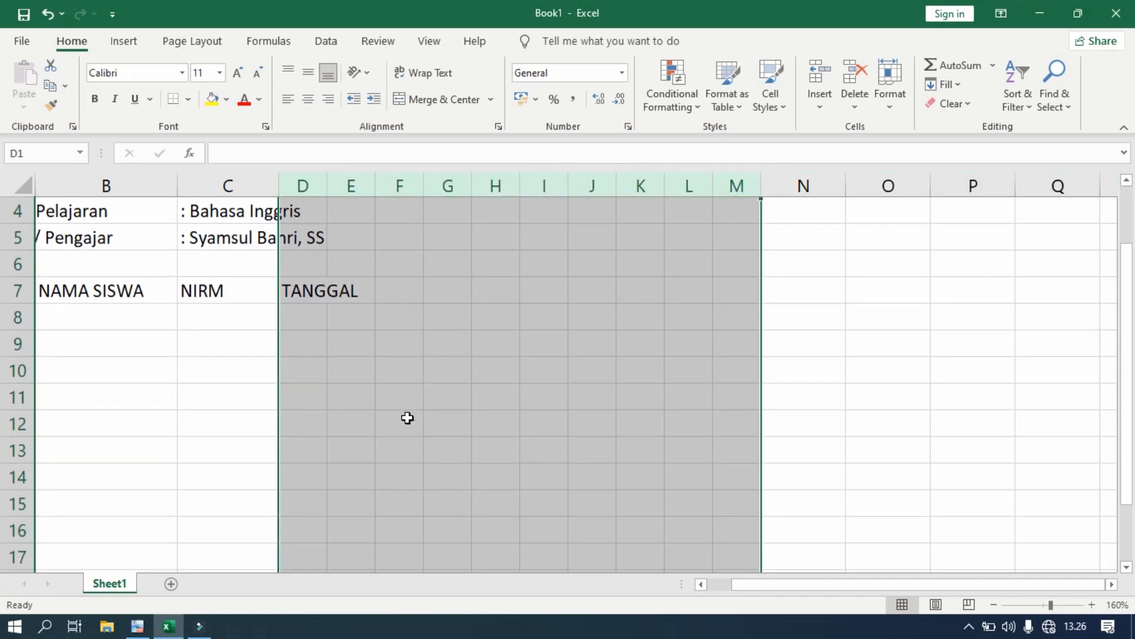
left_click_drag(407, 418, 393, 474)
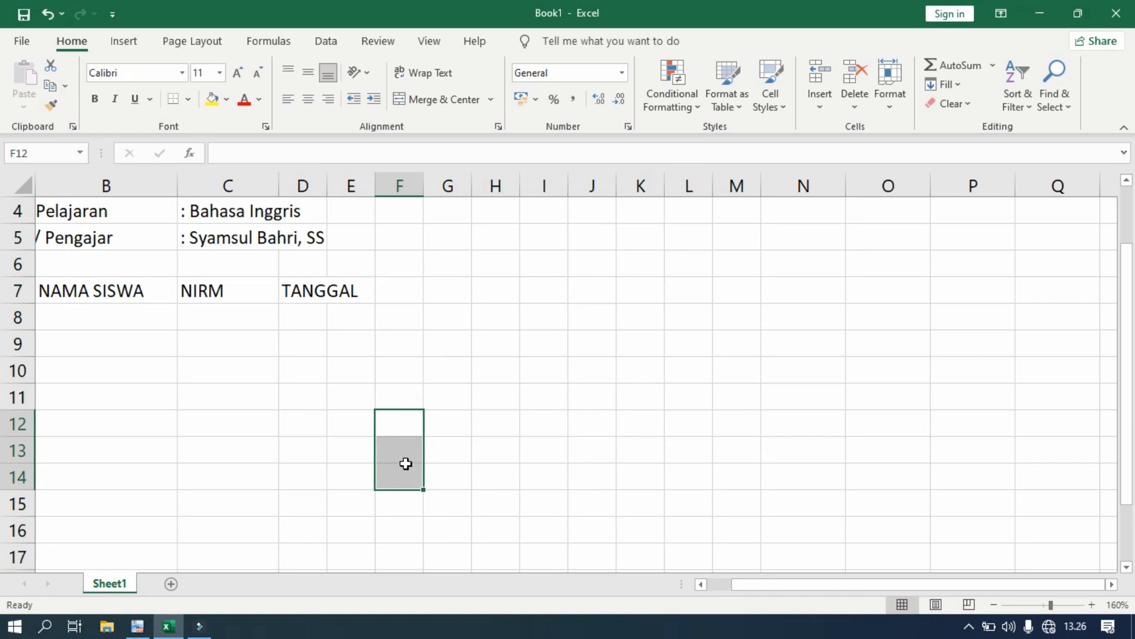
- Merge and centre TANGGAL across D7:M7 and make it bold
left_click(293, 290)
left_click_drag(294, 290, 725, 291)
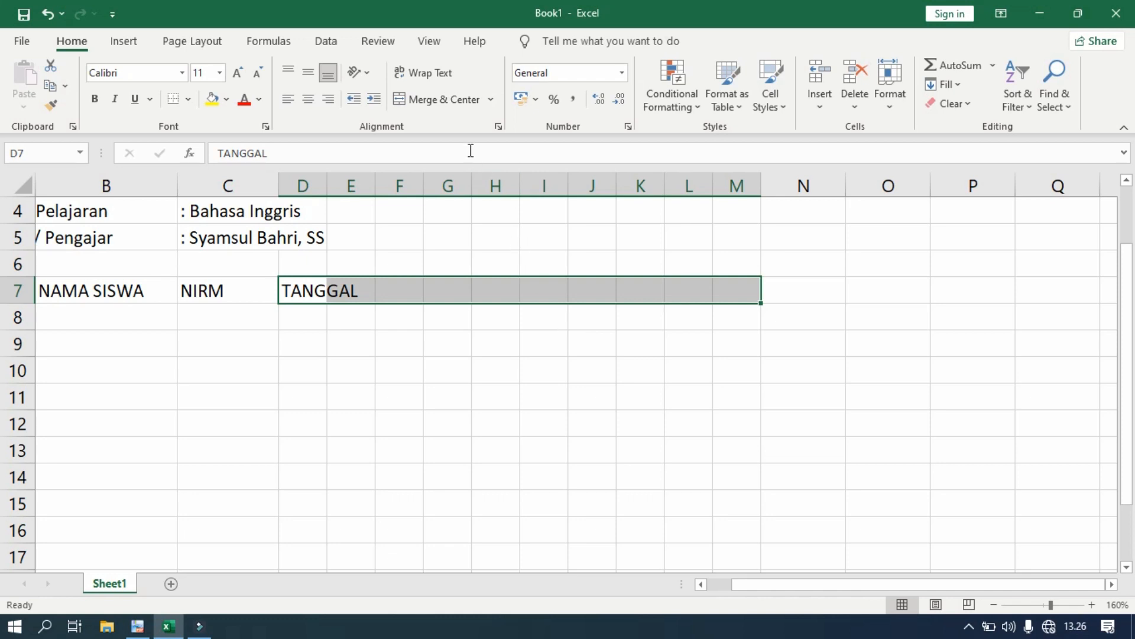
left_click(426, 101)
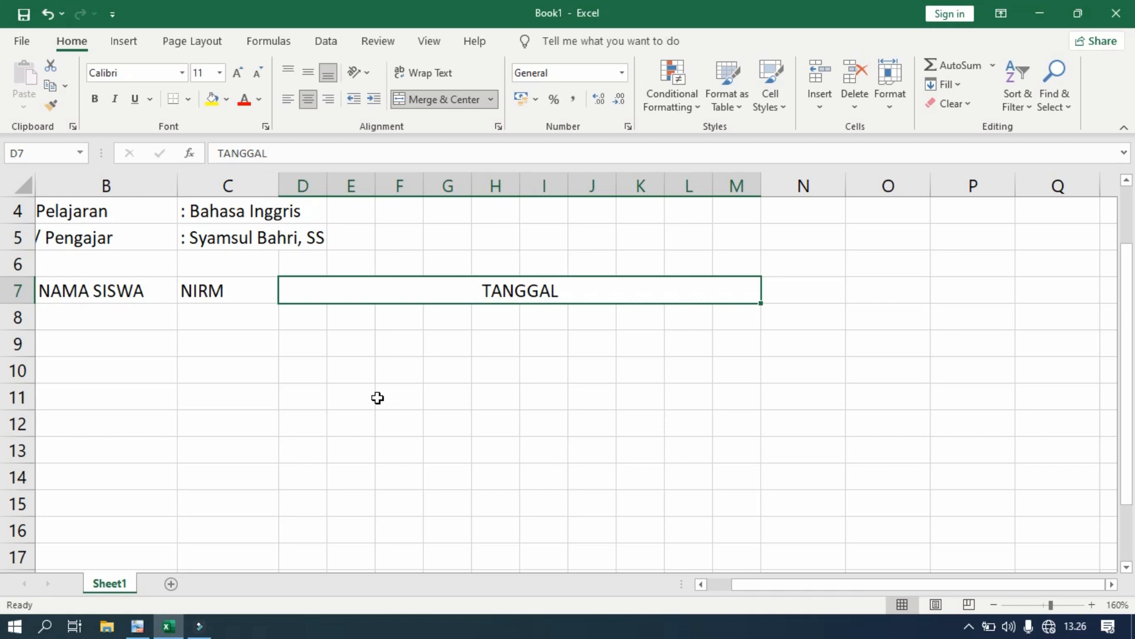
left_click(94, 99)
left_click_drag(943, 591, 891, 581)
left_click(144, 289)
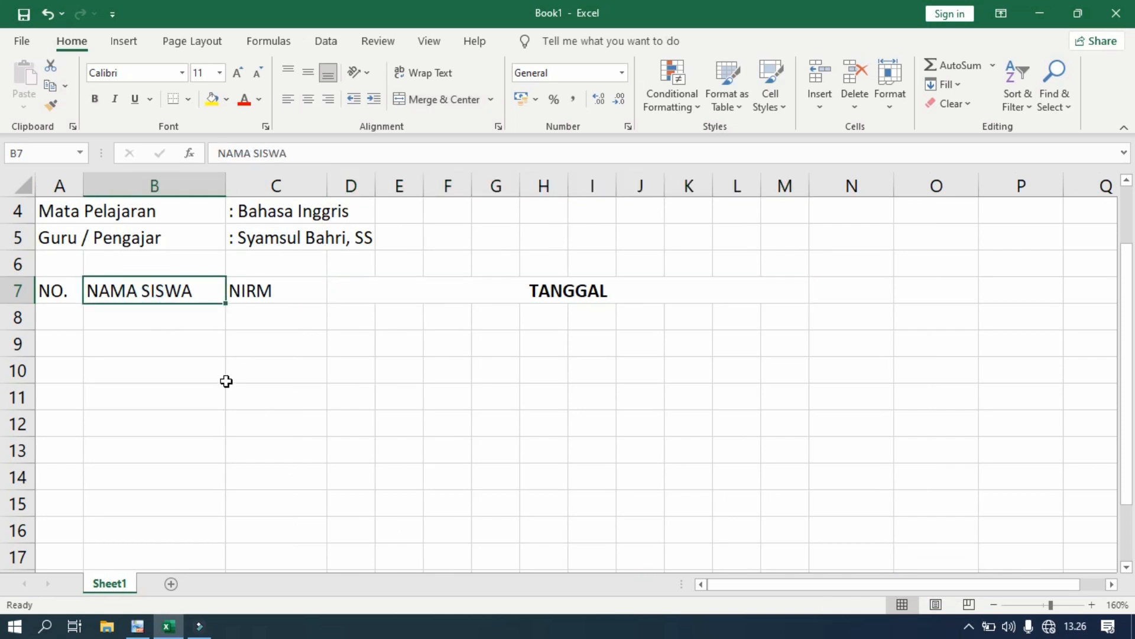
left_click(137, 626)
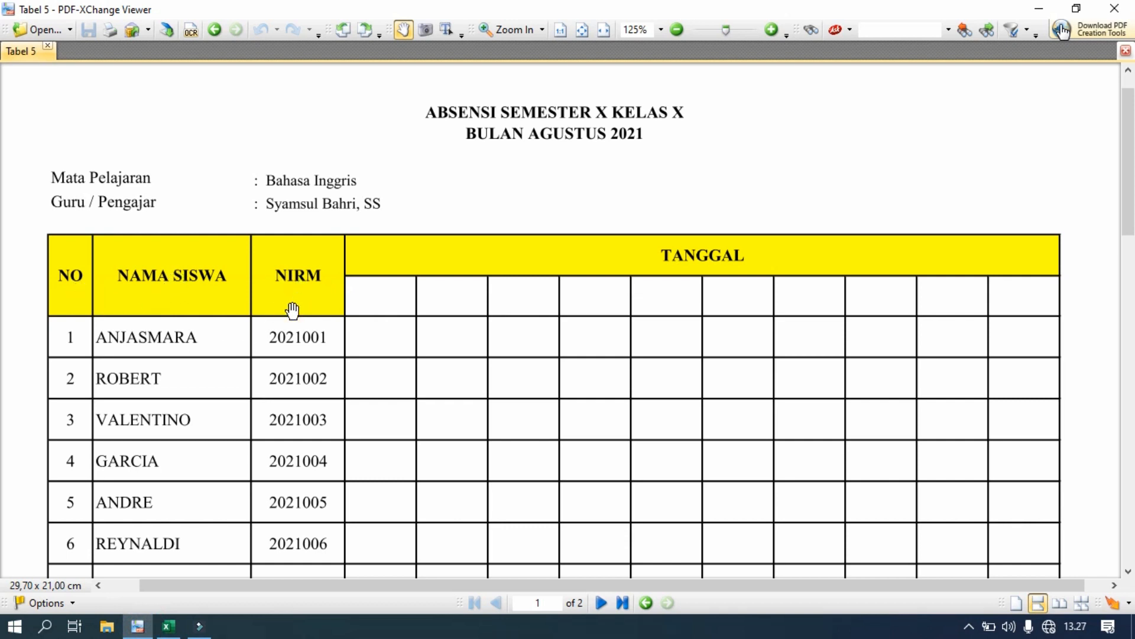
- Merge A7:A8 and centre NO. both horizontally and vertically
left_click(168, 626)
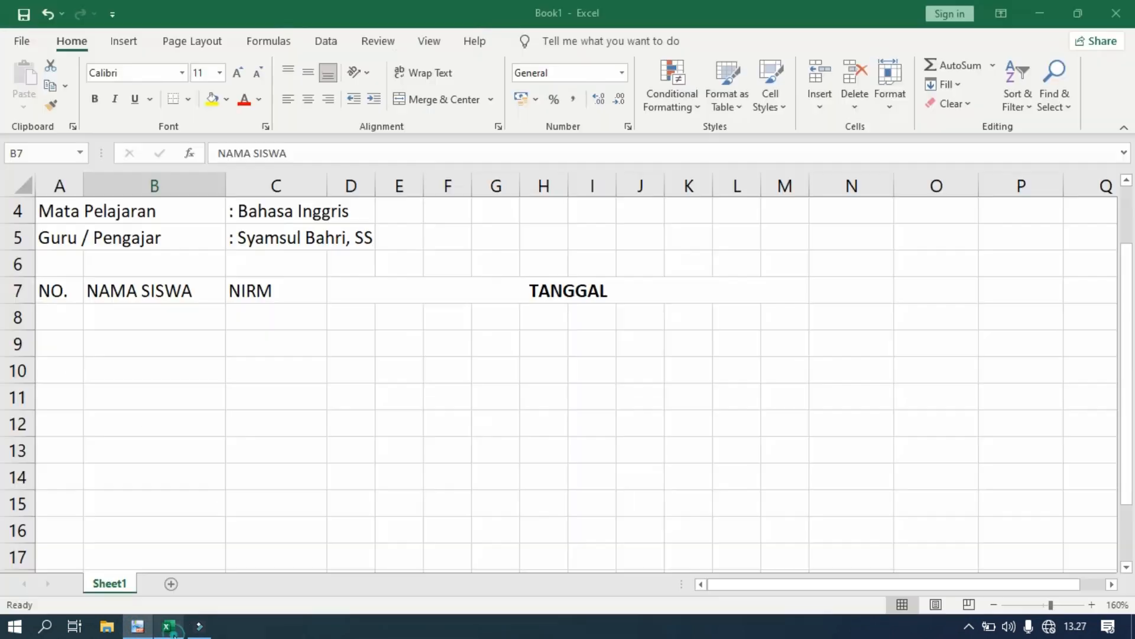
left_click(58, 292)
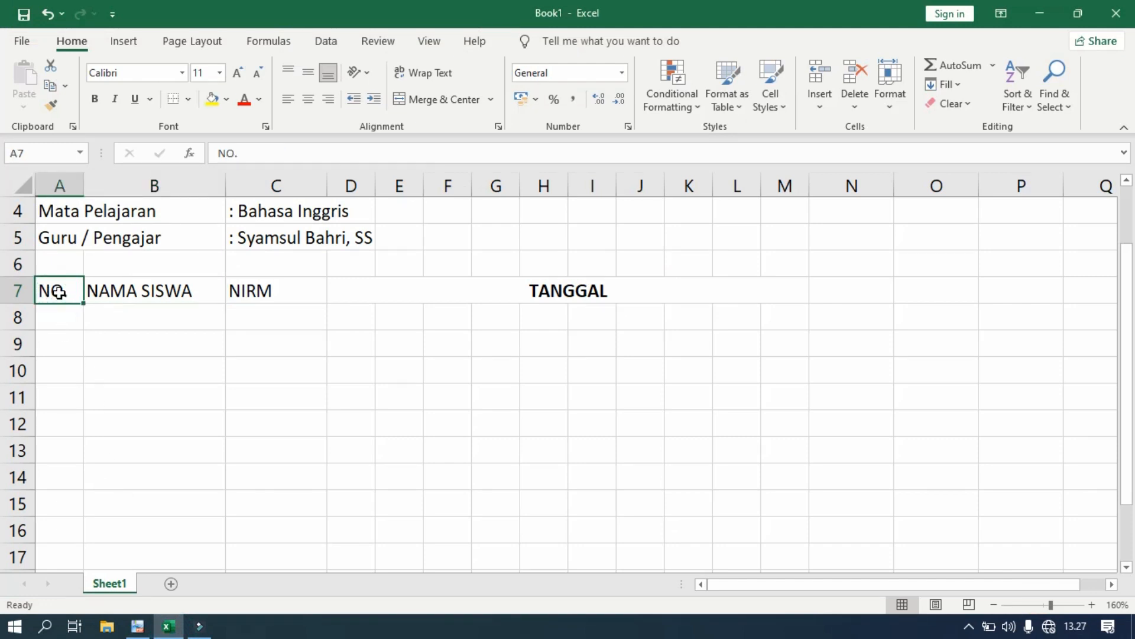
left_click_drag(58, 292, 58, 315)
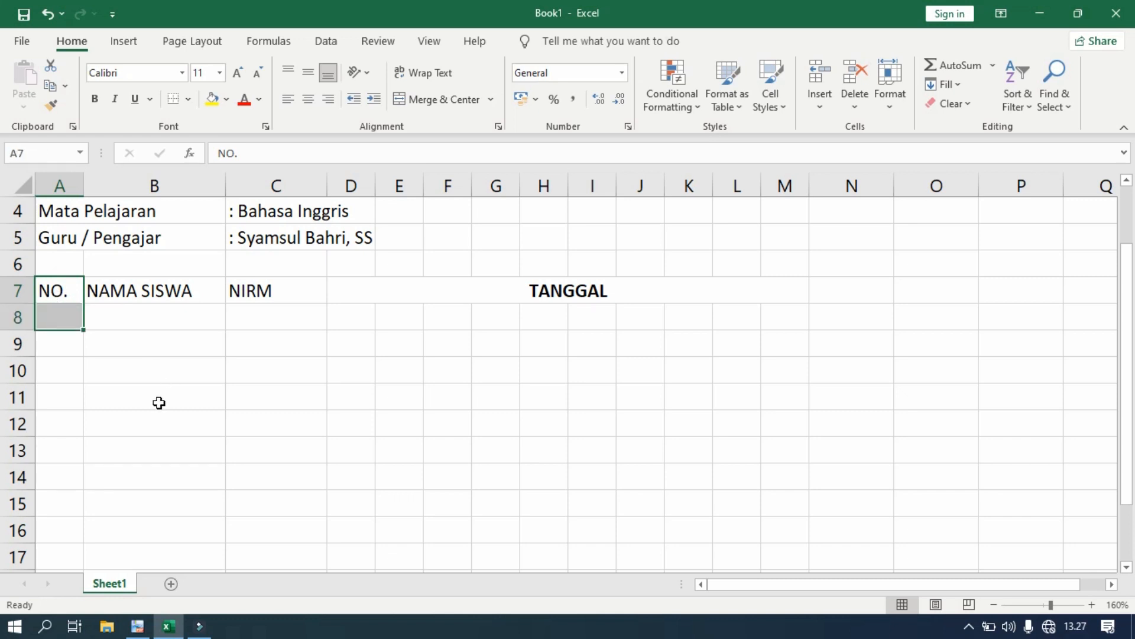
left_click(439, 100)
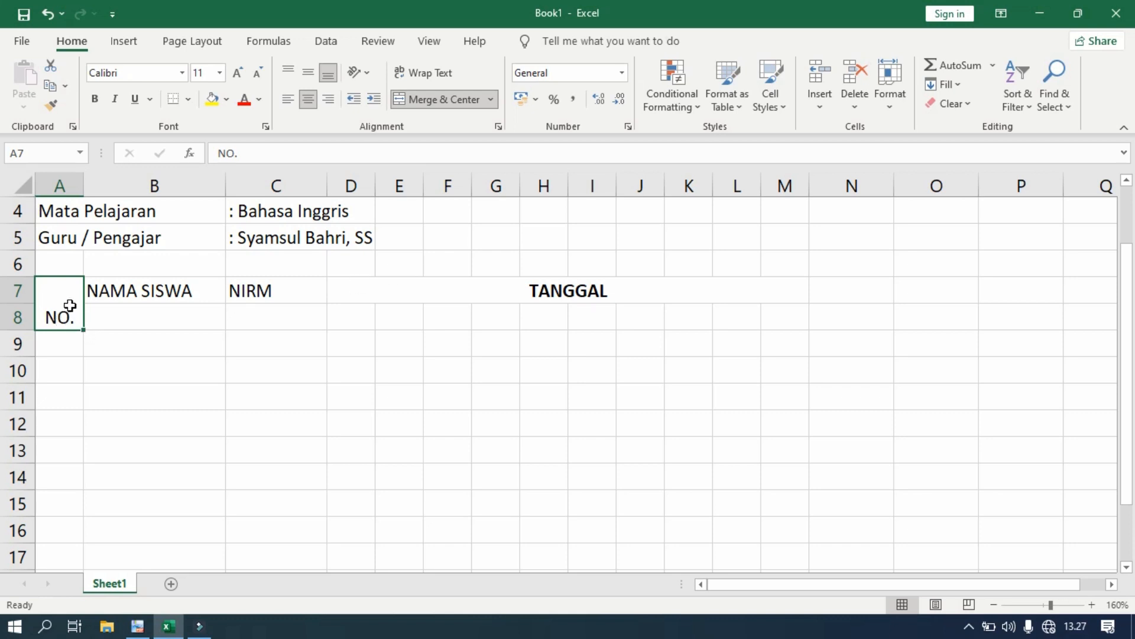
left_click(308, 74)
- Merge B7:B8 and C7:C8, centring NAMA SISWA and NIRM across and down
left_click_drag(149, 290, 152, 308)
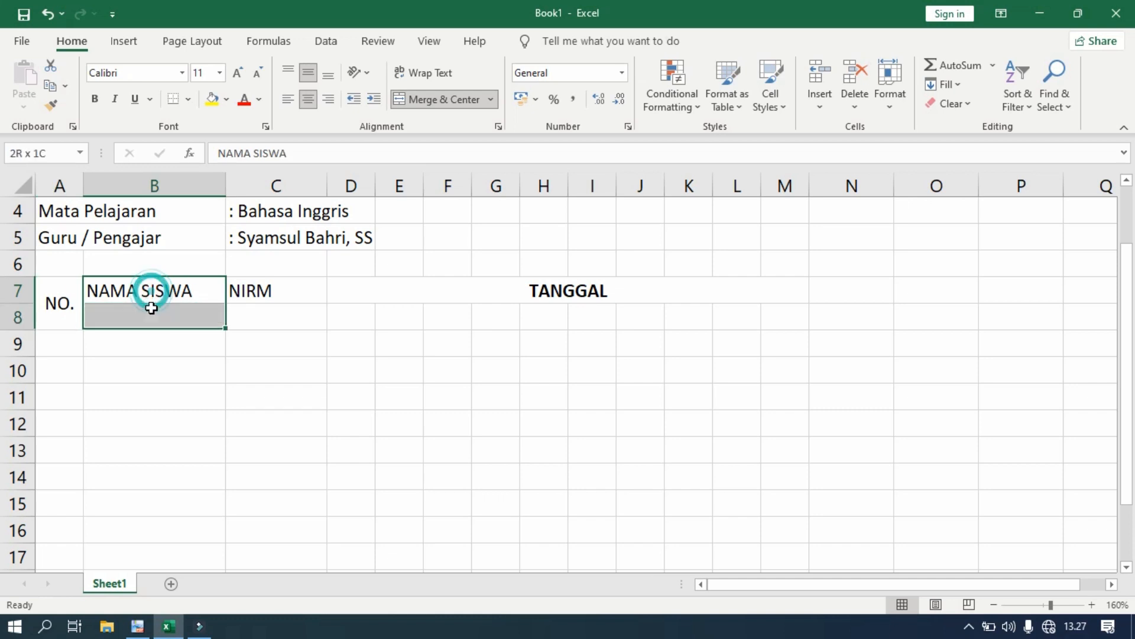
left_click(426, 100)
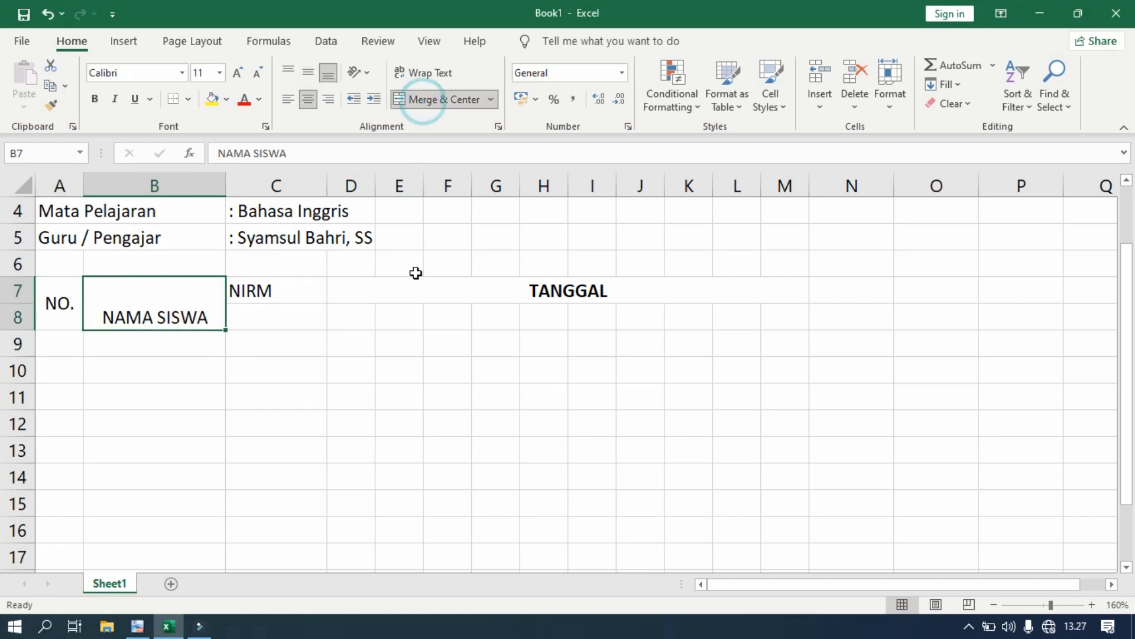
left_click(309, 72)
left_click_drag(275, 291, 314, 300)
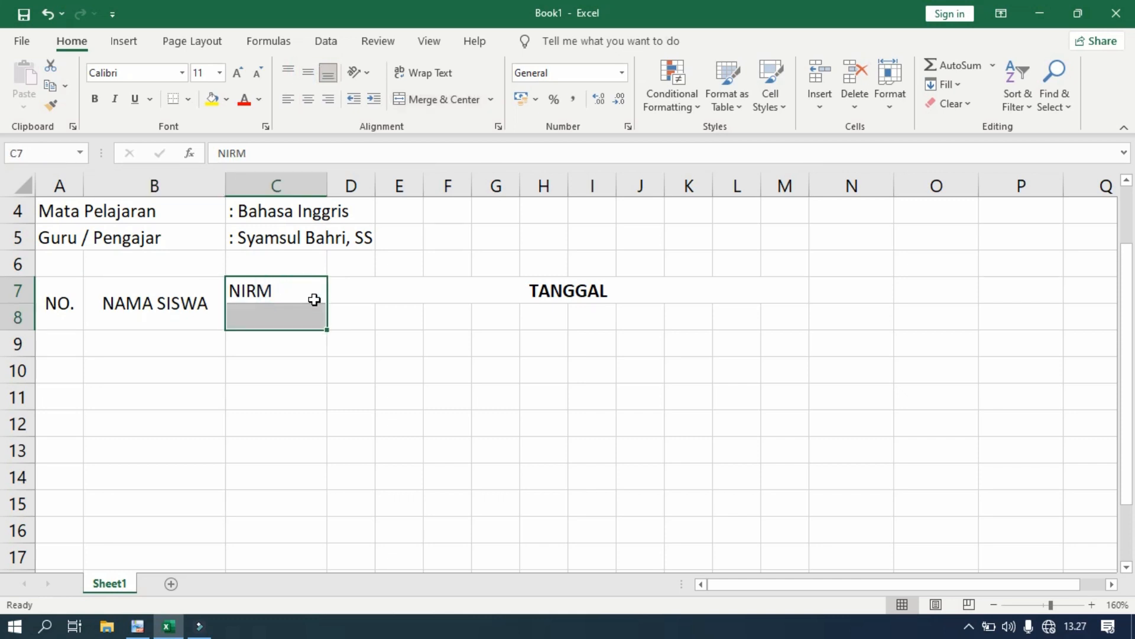
left_click(420, 105)
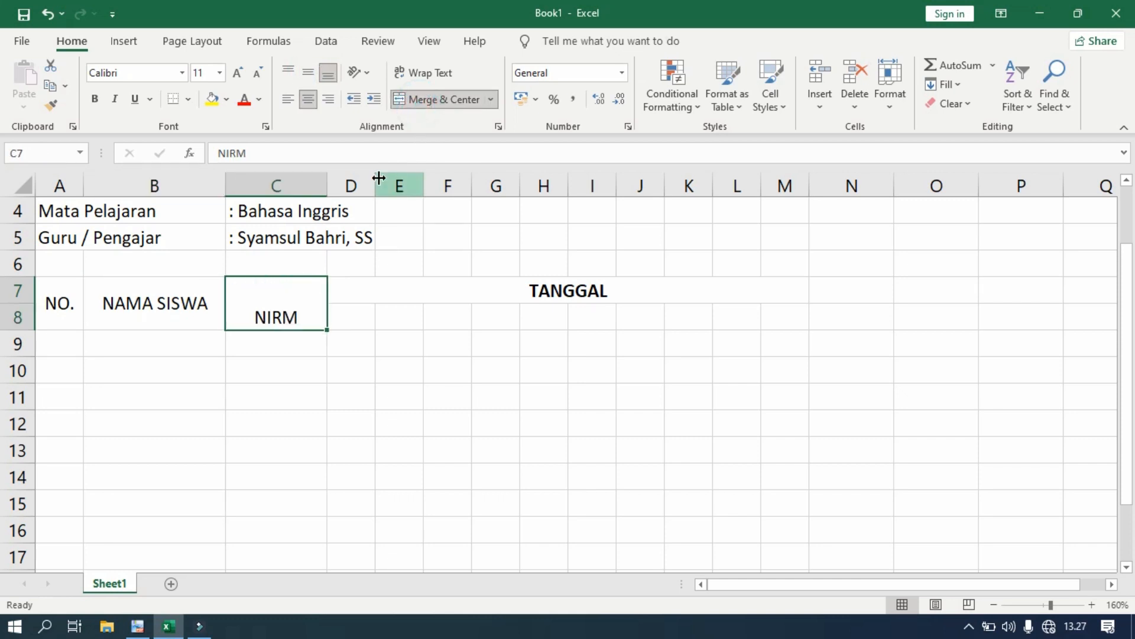
left_click(310, 73)
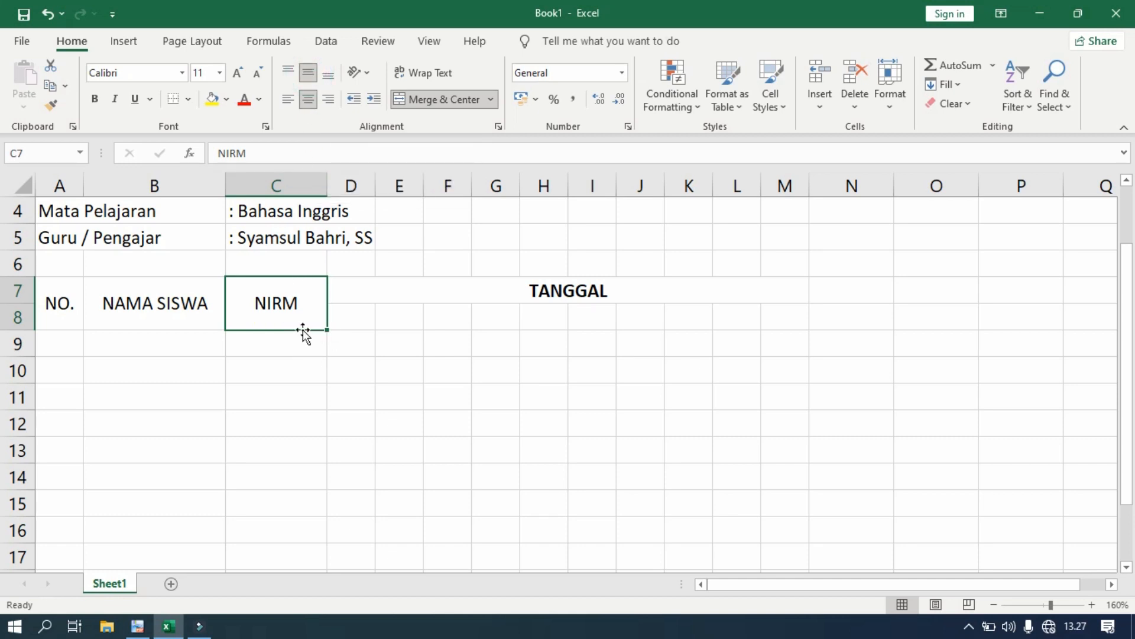
left_click(319, 358)
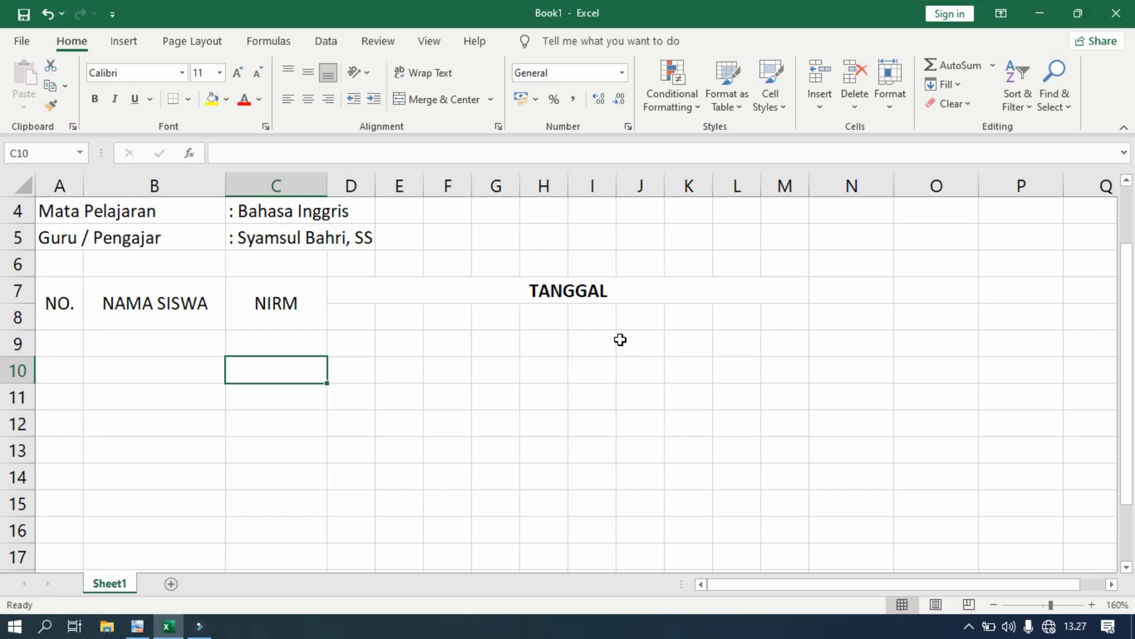
- Enter 1 in A9 and Ctrl-fill down to A30 to number rows 1 through 22
scroll(389, 402, "up", 1)
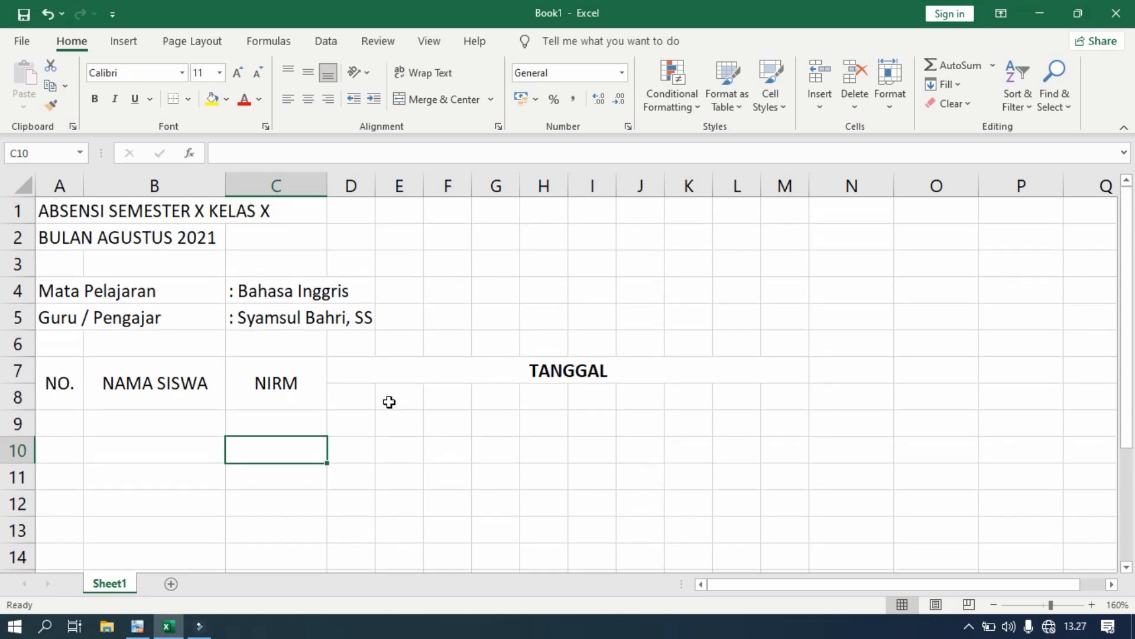
scroll(389, 402, "down", 2)
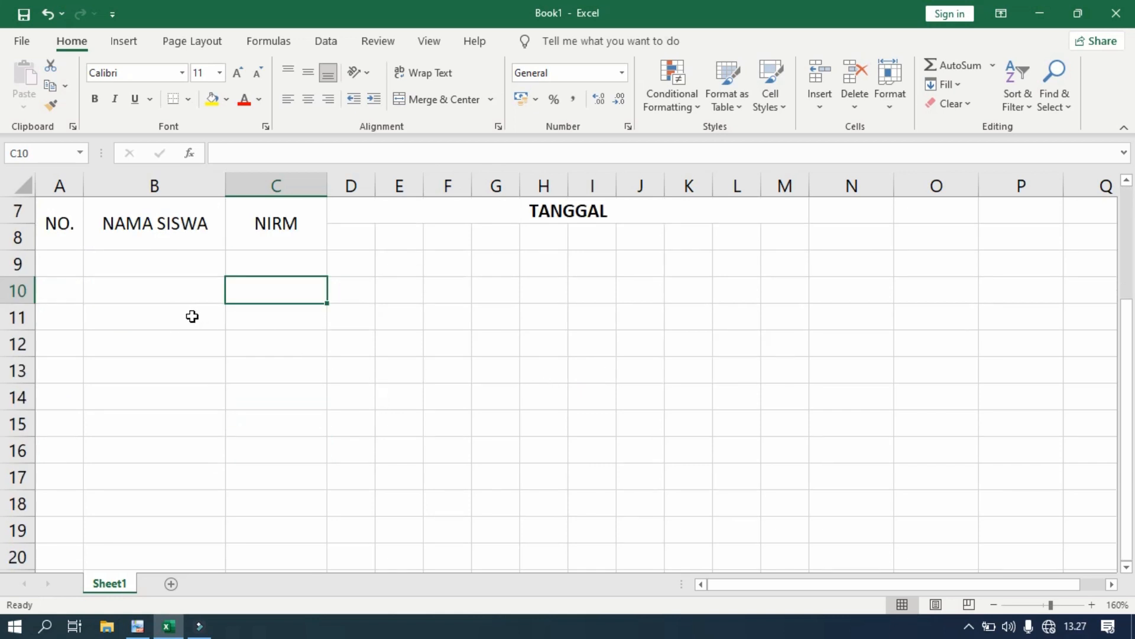
left_click(64, 270)
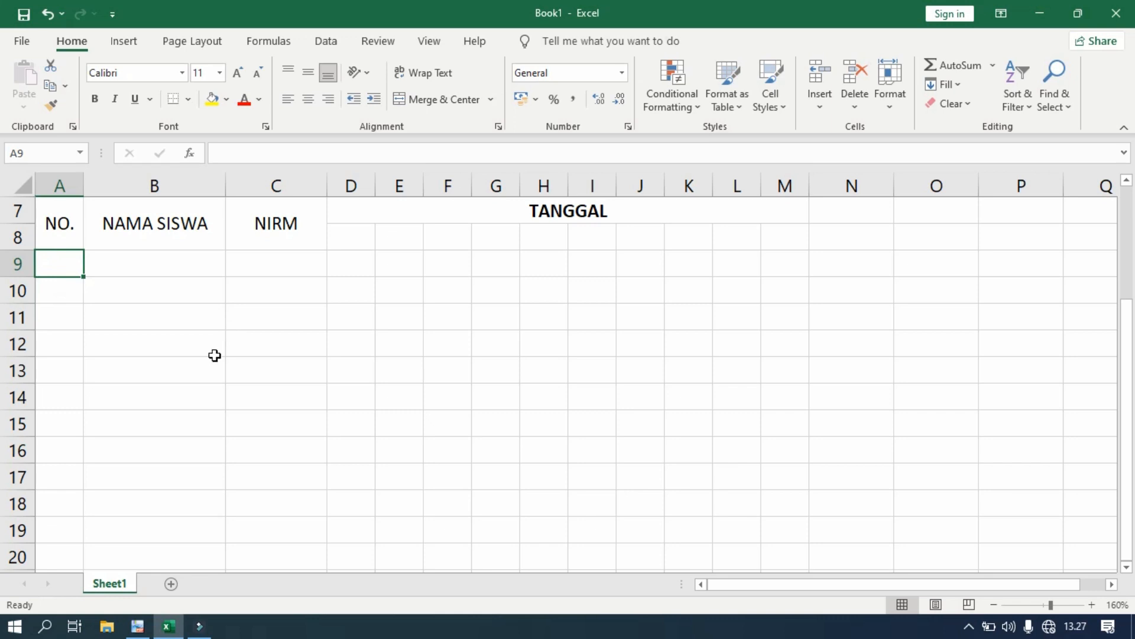
left_click(138, 626)
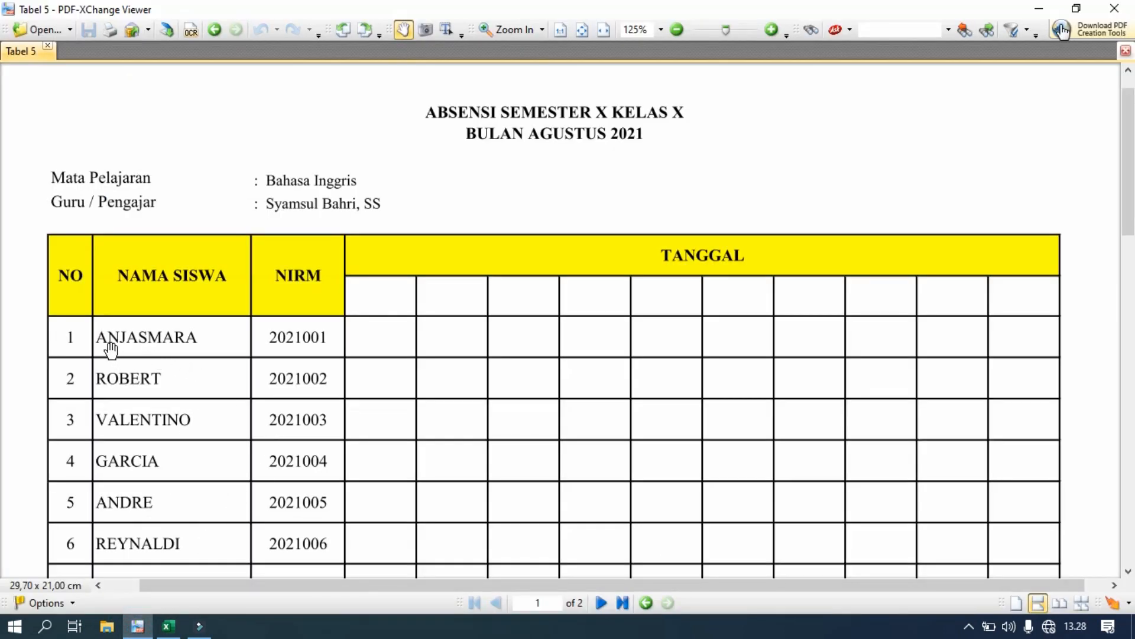
scroll(107, 352, "down", 10)
scroll(106, 351, "down", 5)
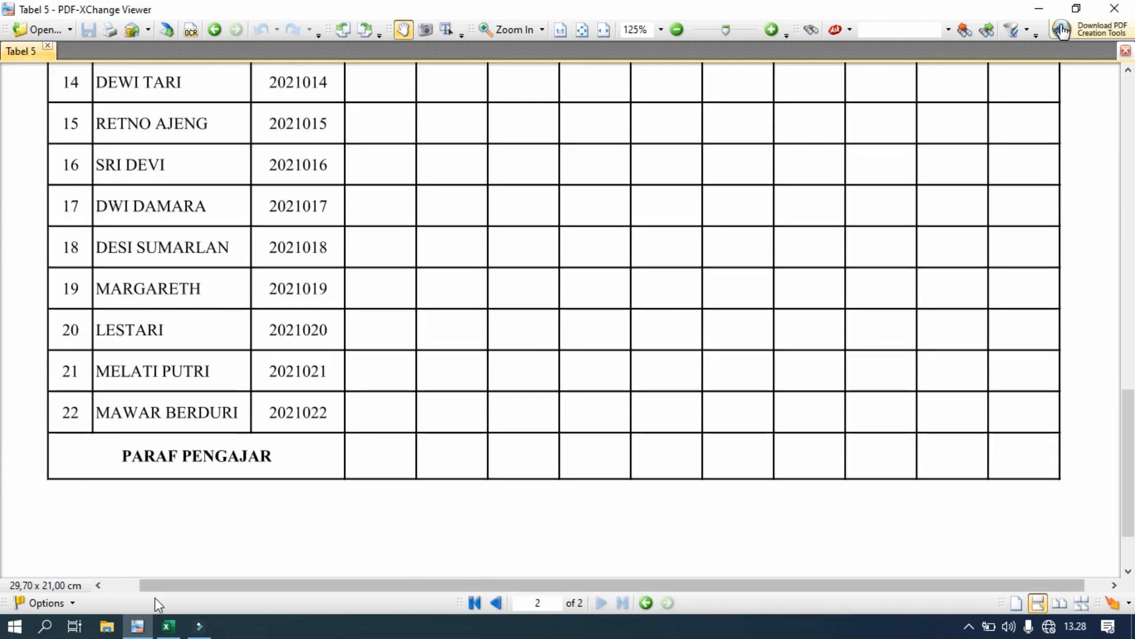
left_click(168, 626)
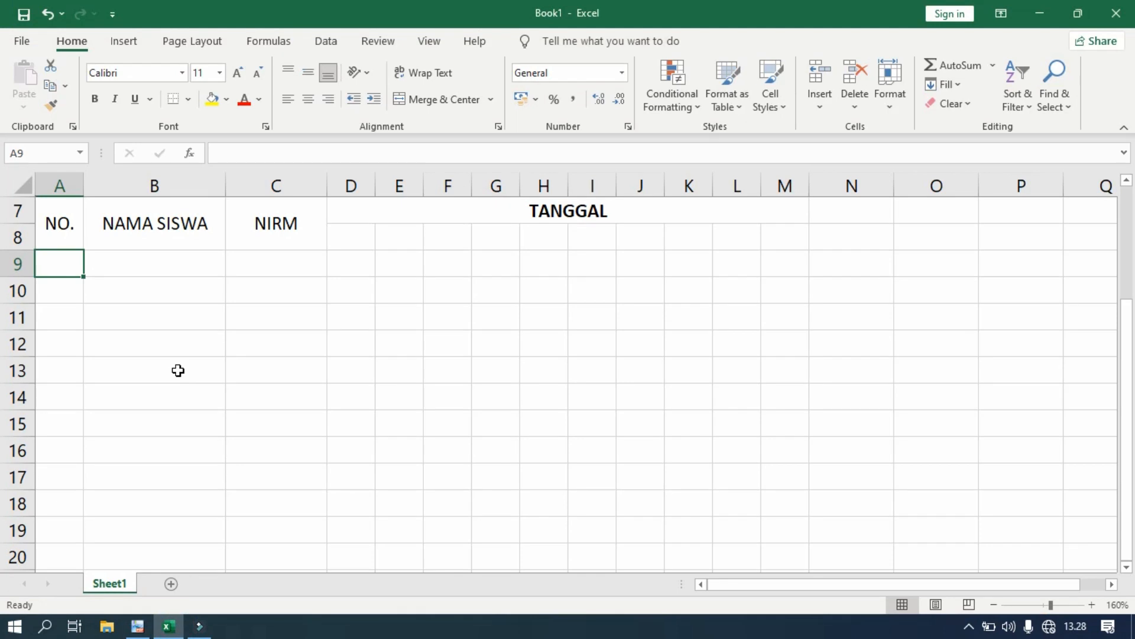
type("1")
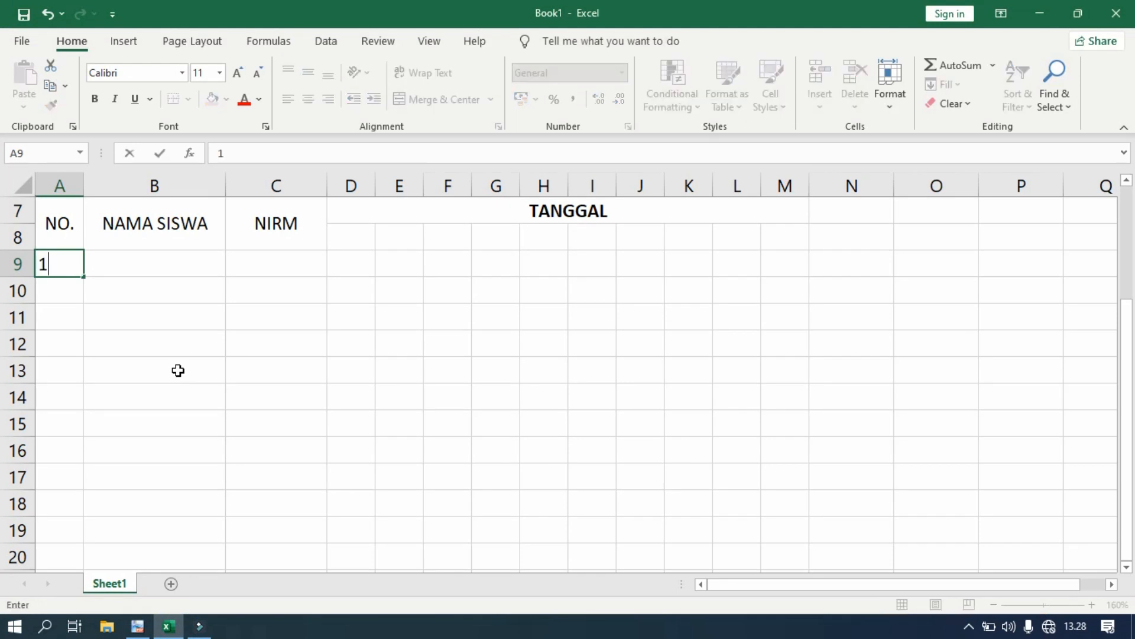
left_click(85, 280)
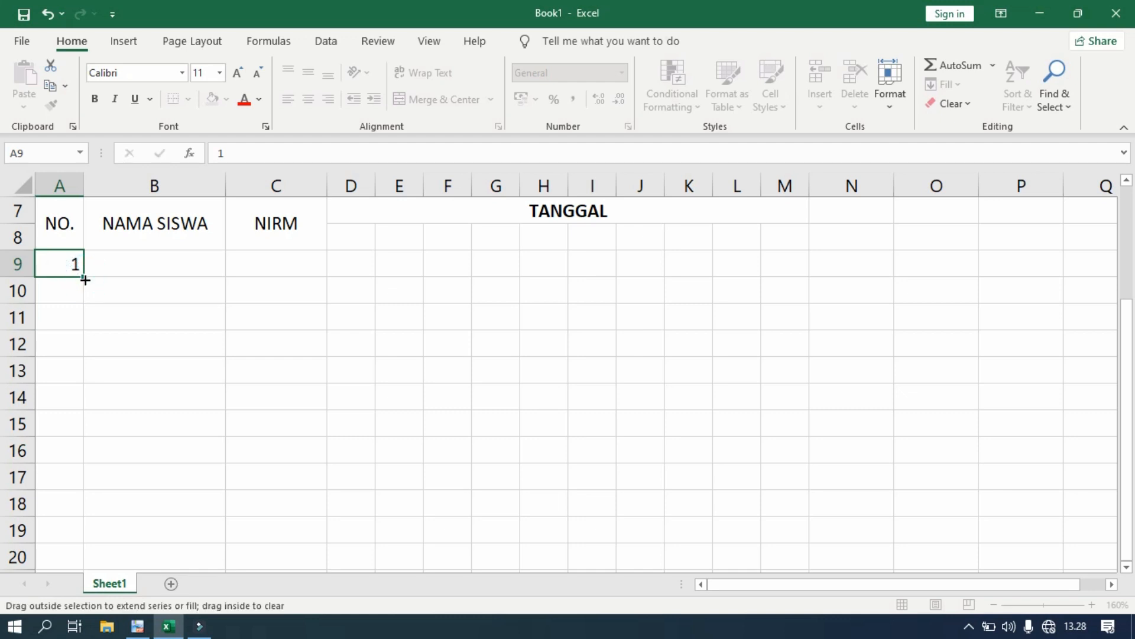
key("ctrl")
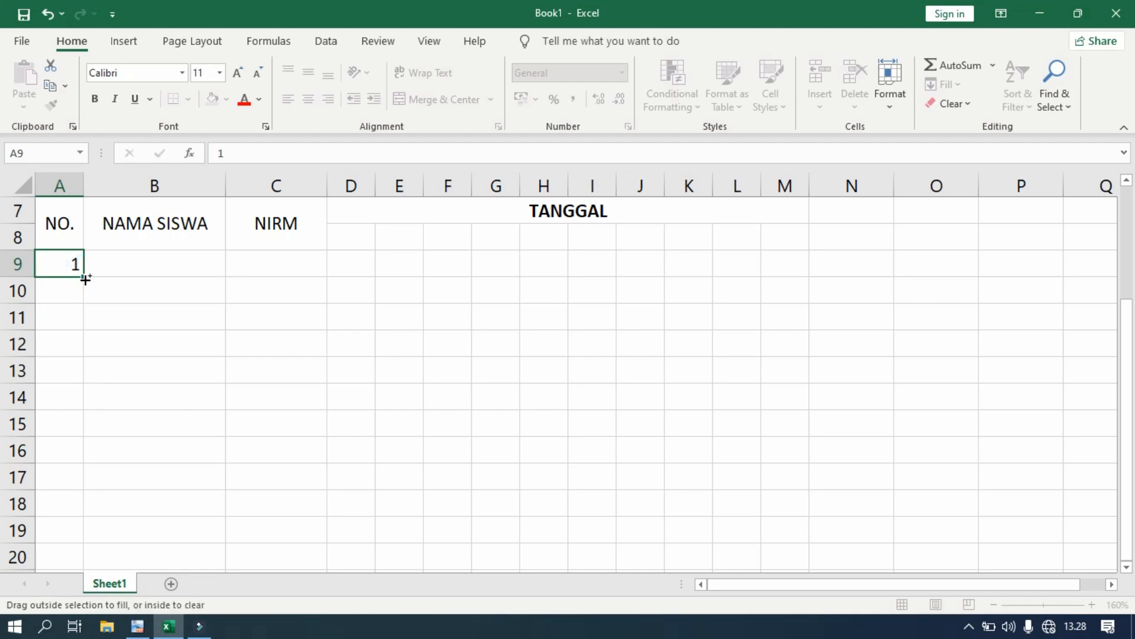
left_click_drag(86, 291, 79, 538)
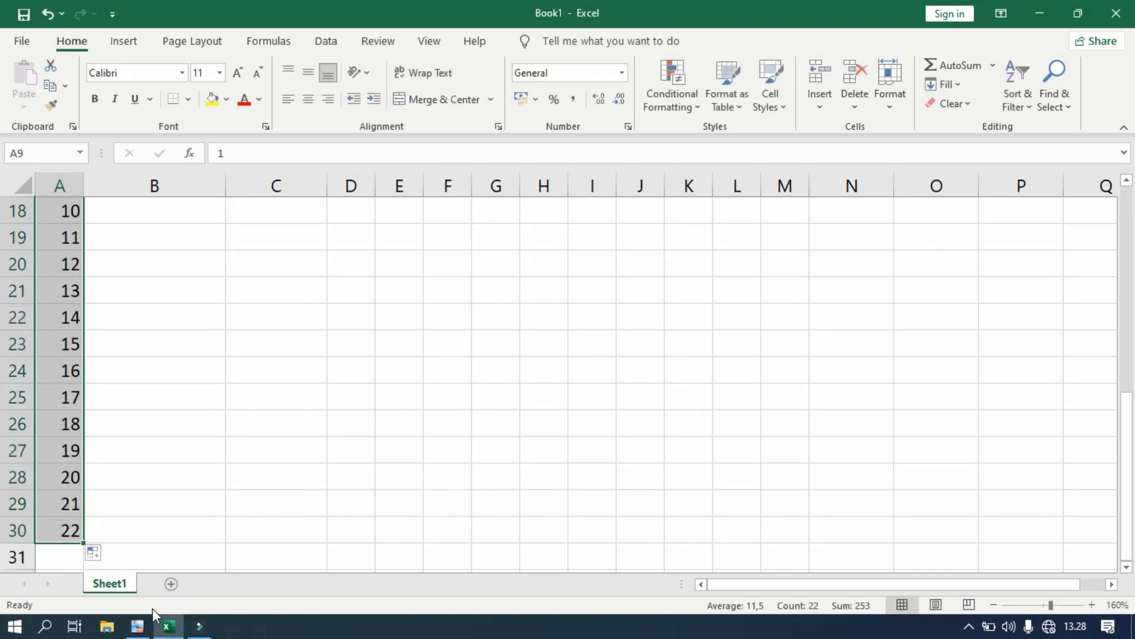
- Centre the numbers 1–22 in A9:A30 horizontally and vertically
left_click(137, 625)
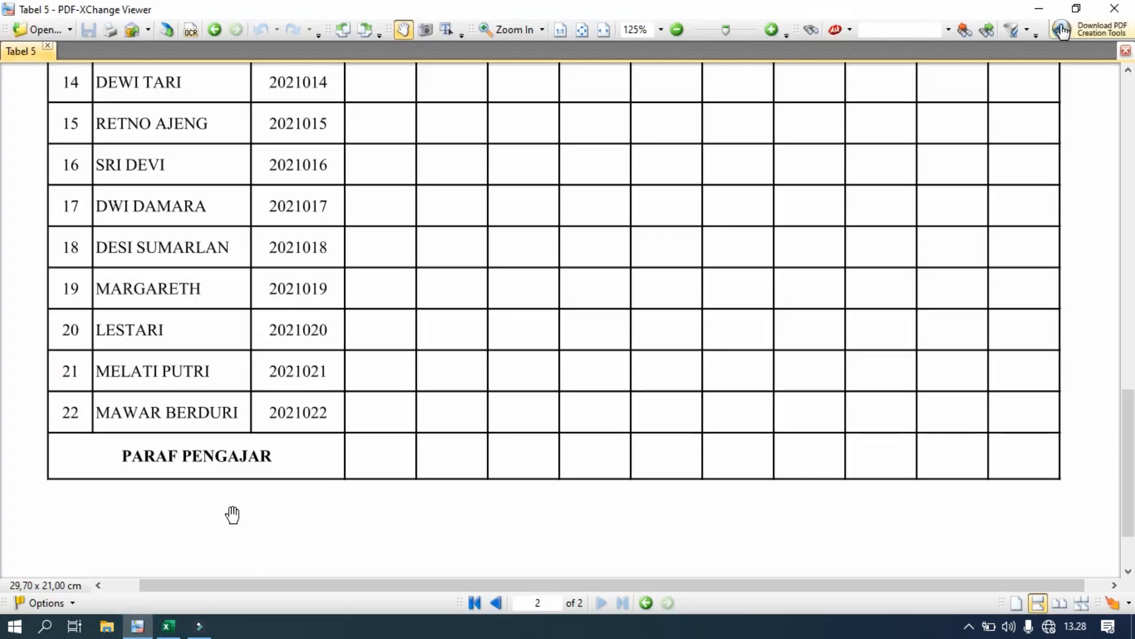
left_click(168, 626)
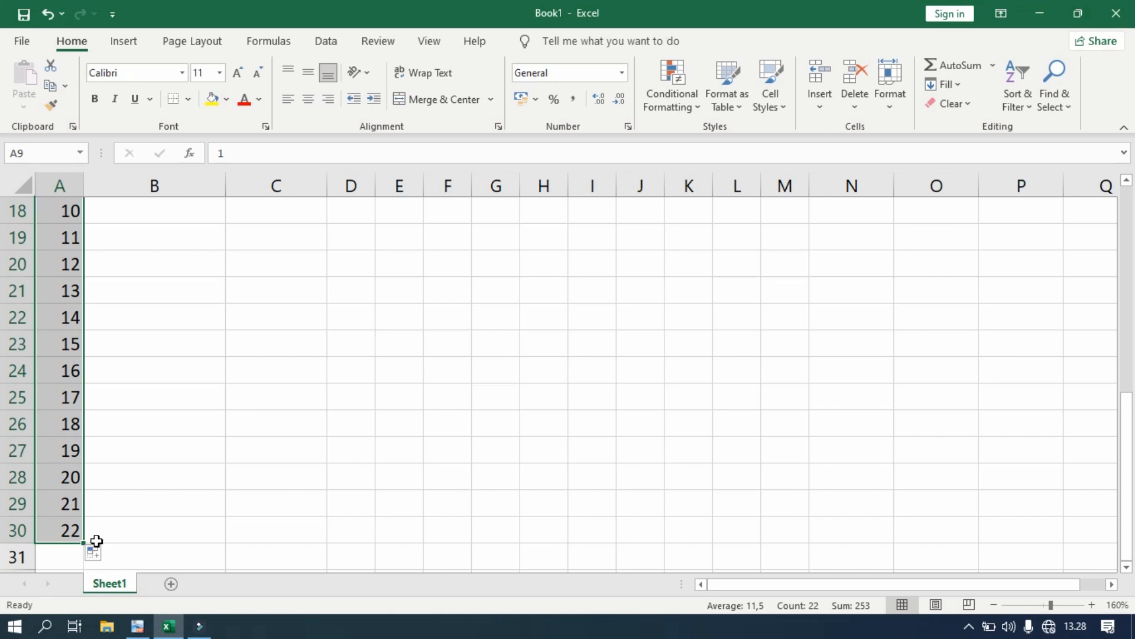
left_click(109, 533)
scroll(224, 461, "up", 5)
scroll(224, 461, "up", 1)
scroll(219, 453, "down", 3)
scroll(207, 447, "up", 2)
left_click_drag(71, 342, 59, 501)
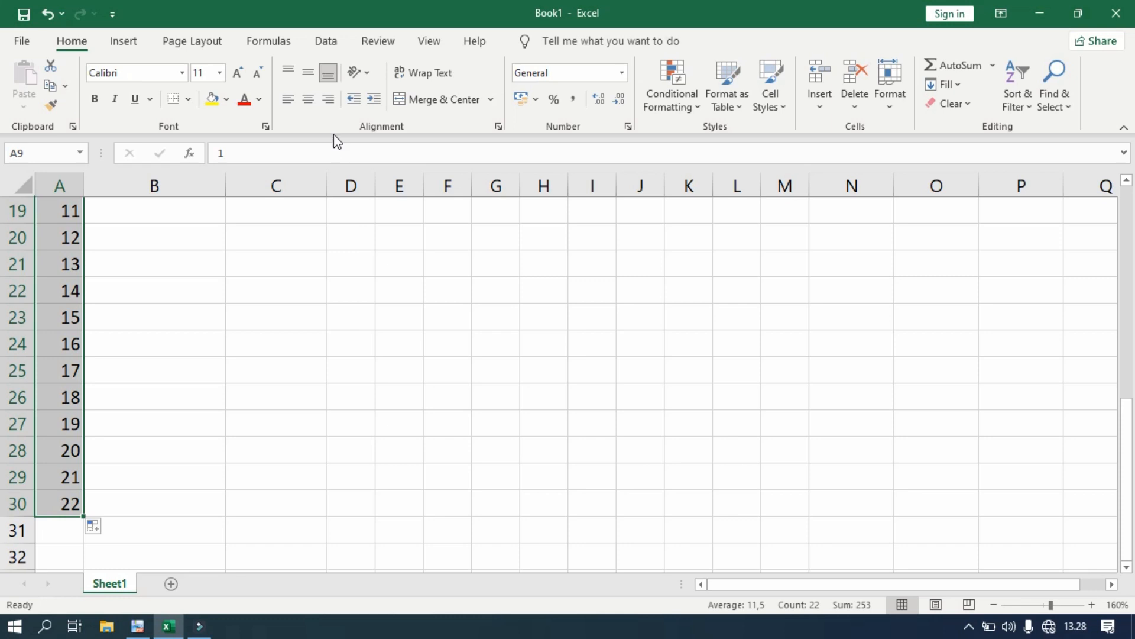
left_click(308, 98)
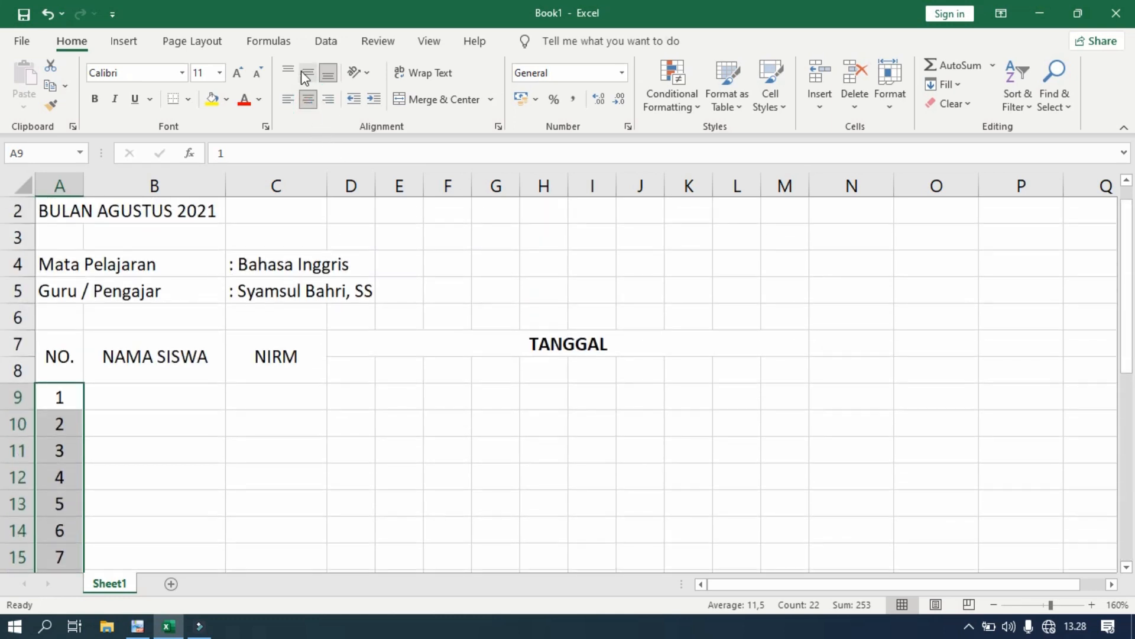
left_click(307, 71)
- Narrow column A to a width of 4
left_click_drag(83, 185, 67, 186)
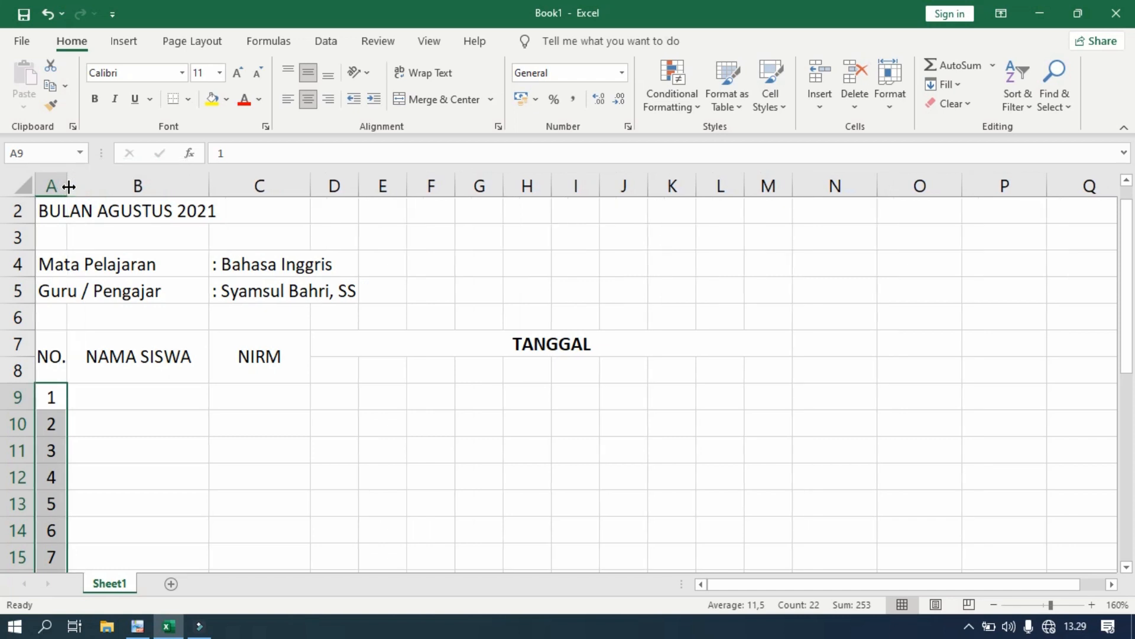
left_click_drag(118, 405, 119, 424)
left_click(116, 398)
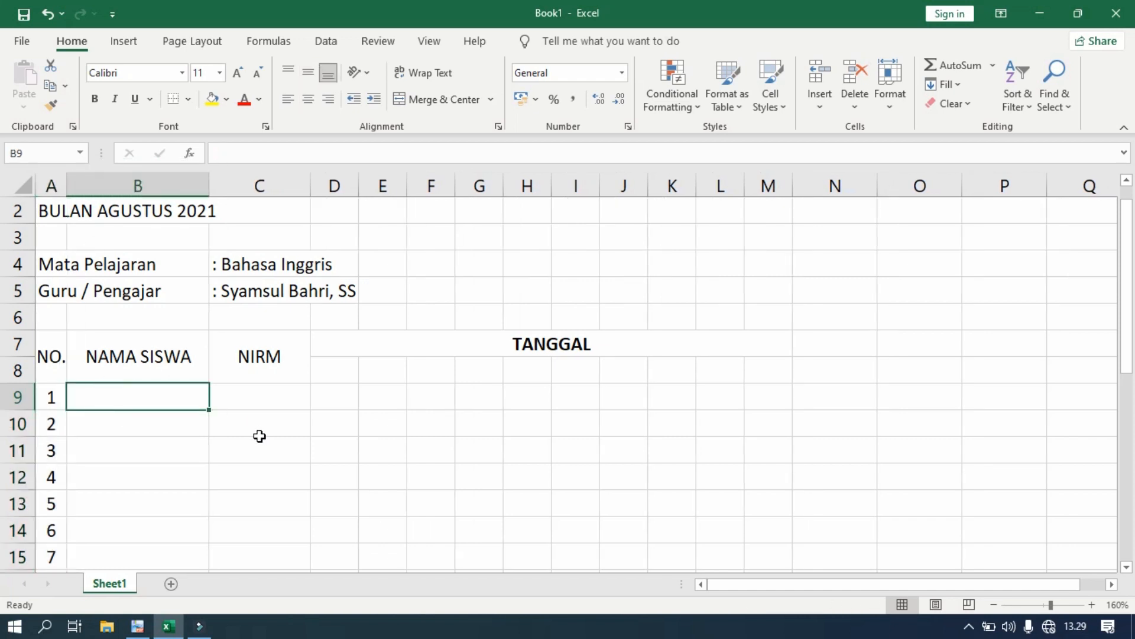
- Look up the student names in the reference PDF
left_click(137, 625)
scroll(157, 365, "up", 3)
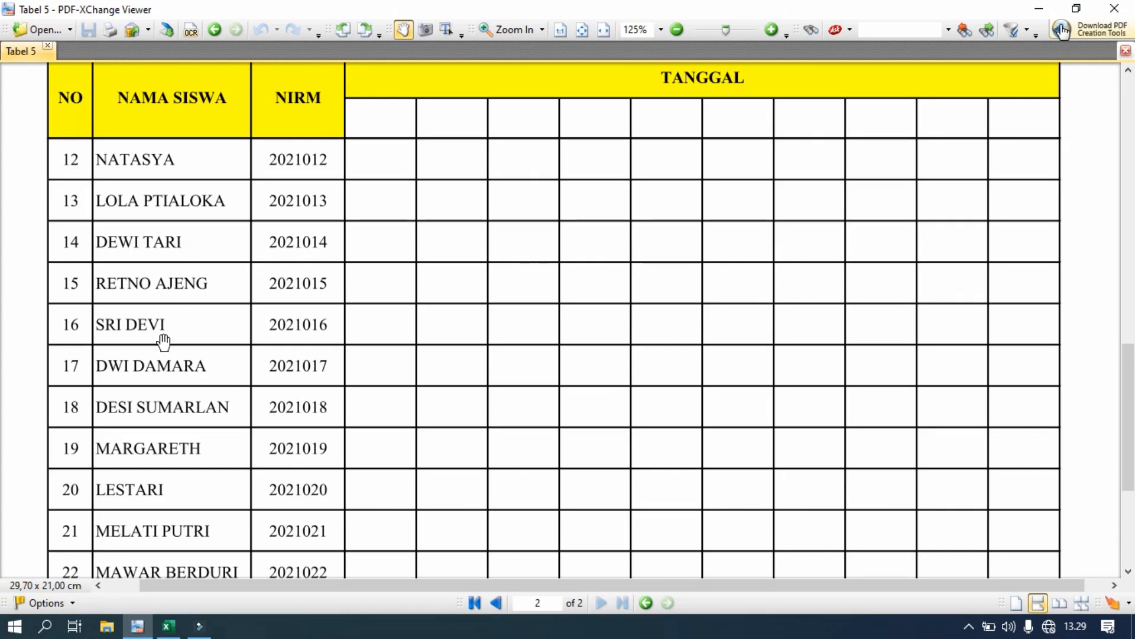
left_click(167, 626)
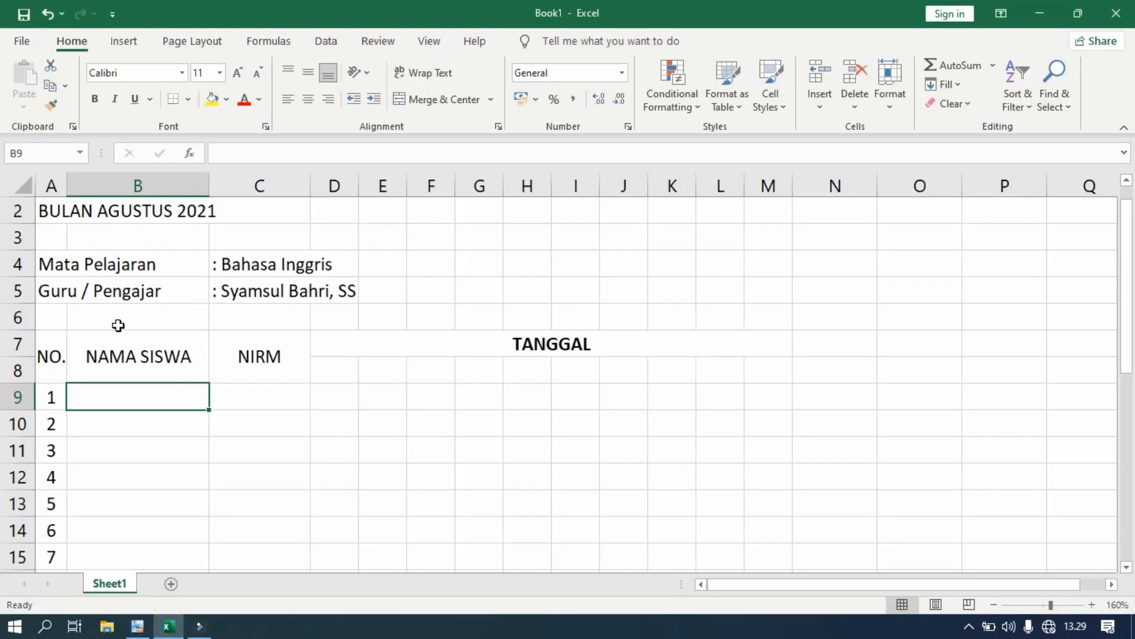
- Type the 22 student names from the PDF into B9:B30, one name per row
left_click(110, 399)
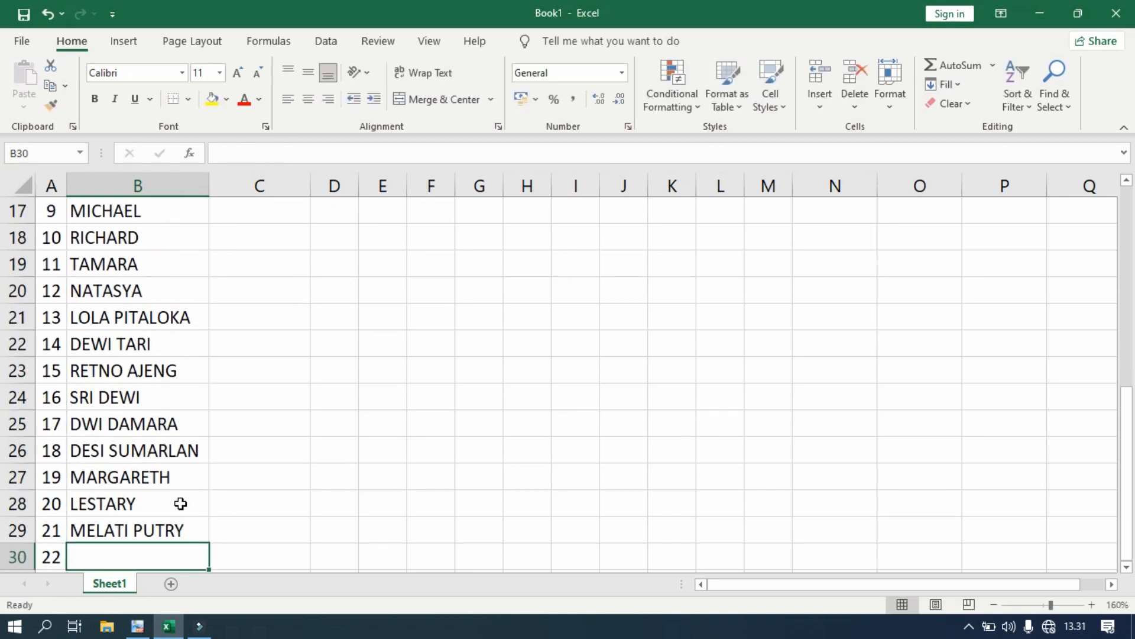
key("Return")
scroll(231, 477, "up", 6)
scroll(231, 476, "down", 8)
left_click(165, 344)
key("Return")
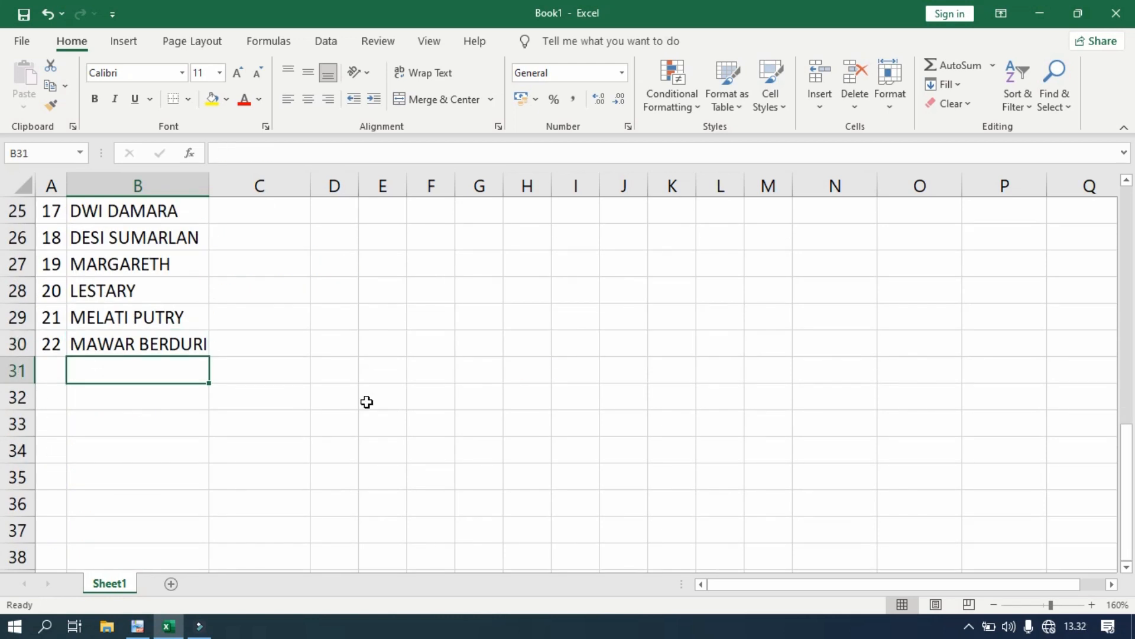
scroll(274, 408, "up", 8)
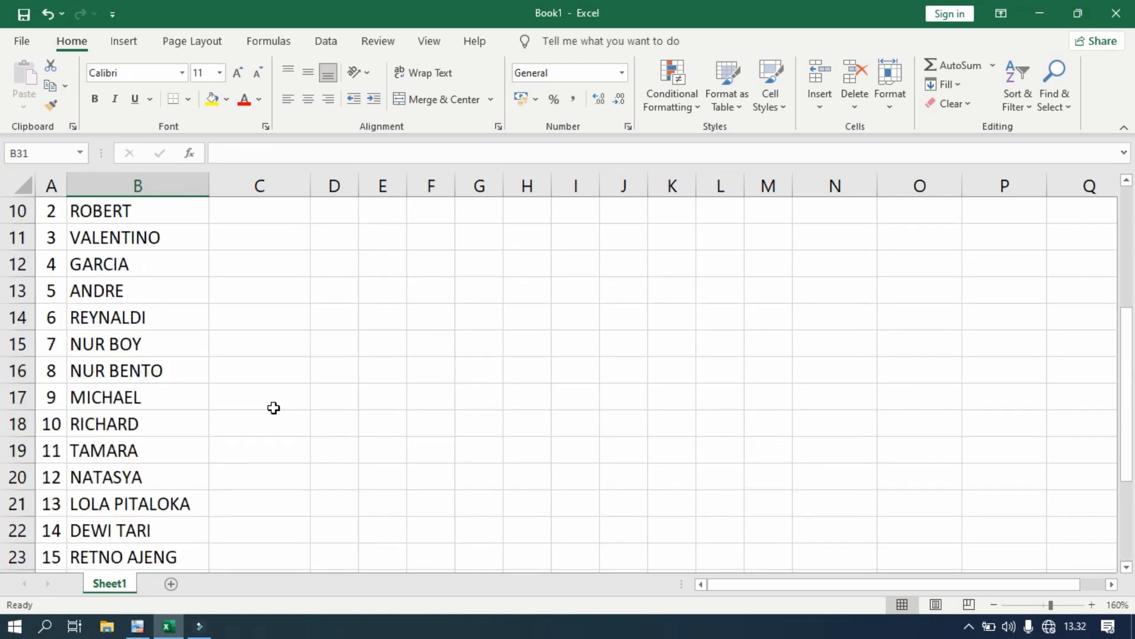
left_click(256, 425)
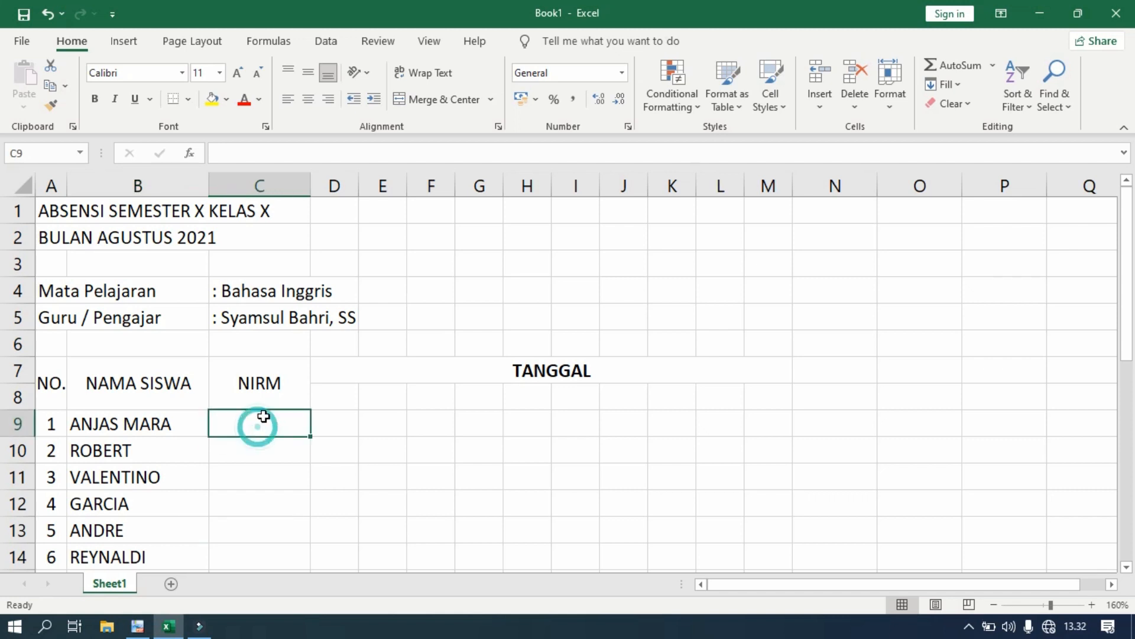
left_click(142, 628)
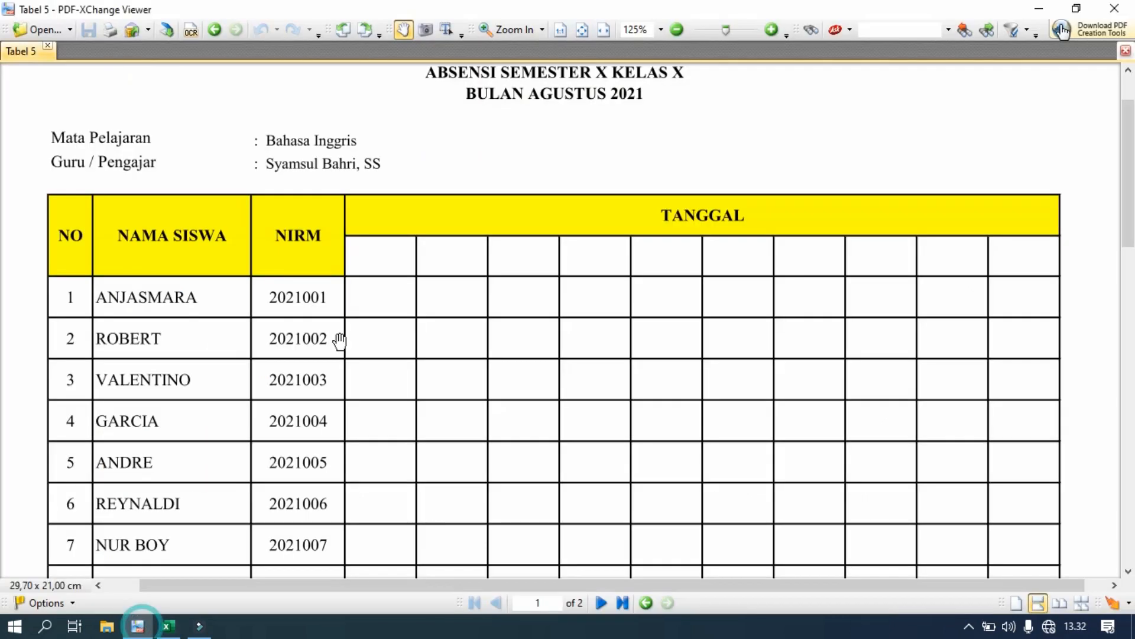
scroll(294, 318, "down", 1)
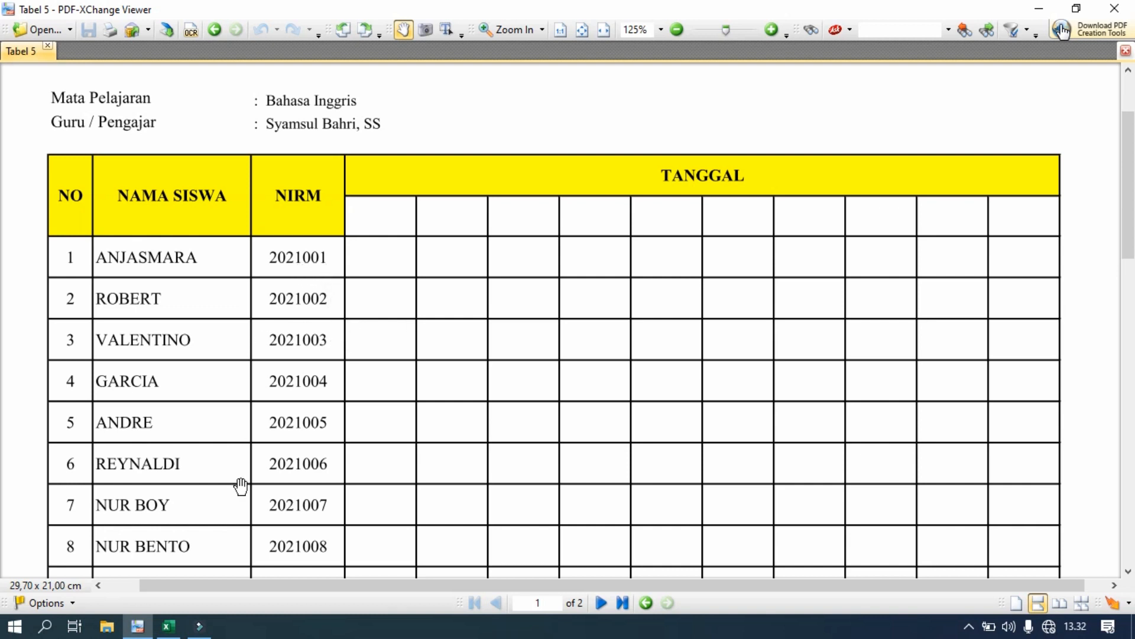
left_click(168, 626)
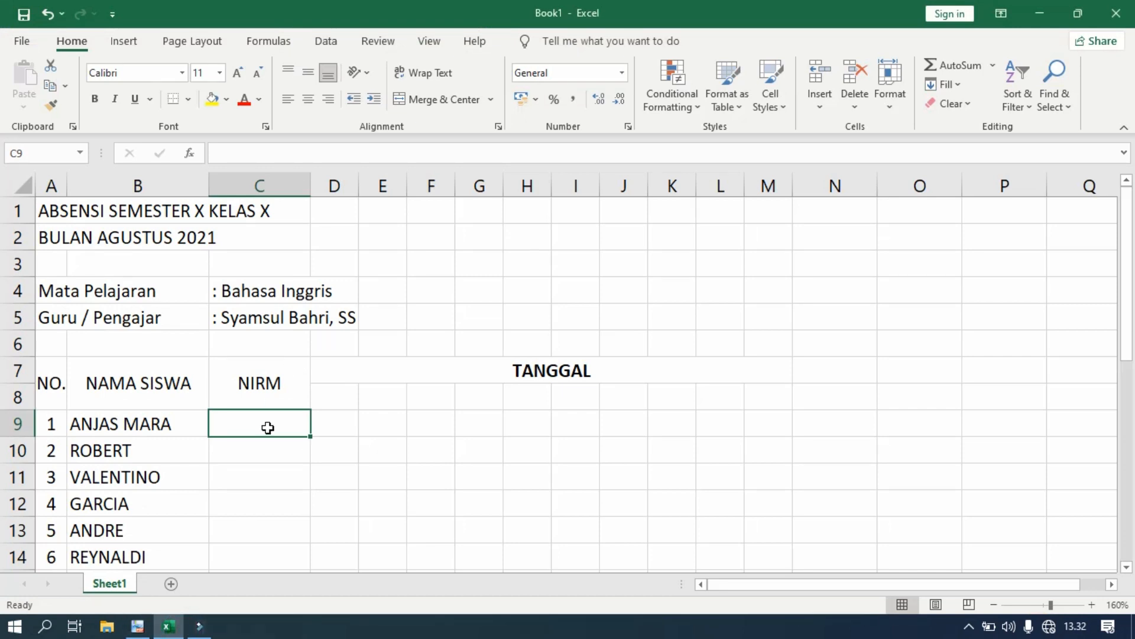
- Enter 2021001 in C9 and Ctrl-fill it down to C30 as a series ending at 2021022
type("2021001")
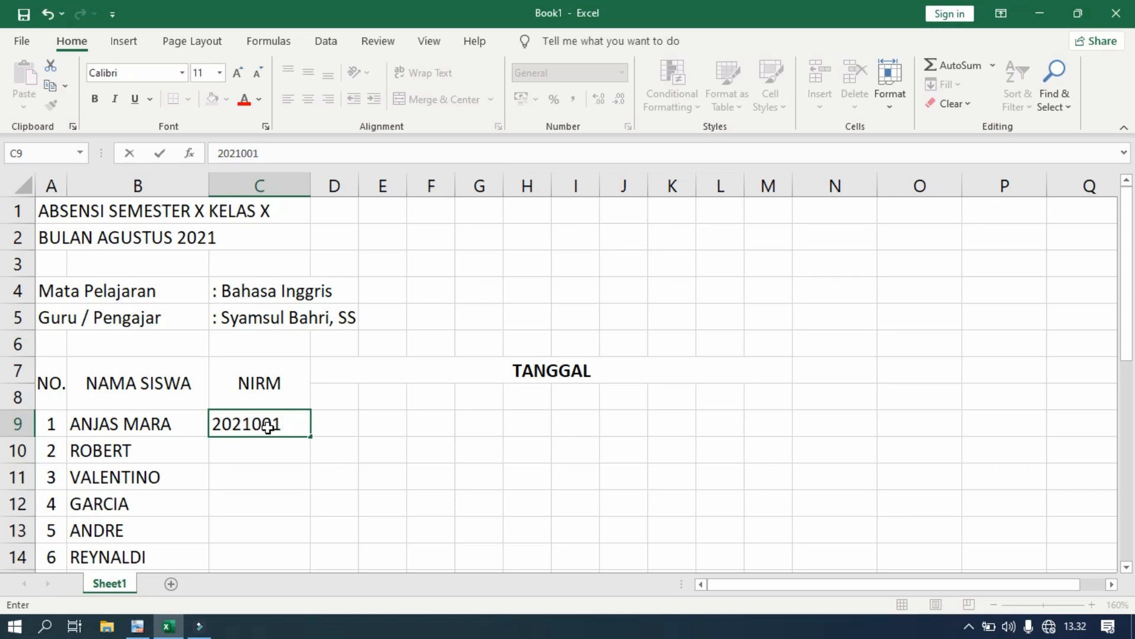
key("Return")
scroll(269, 427, "down", 1)
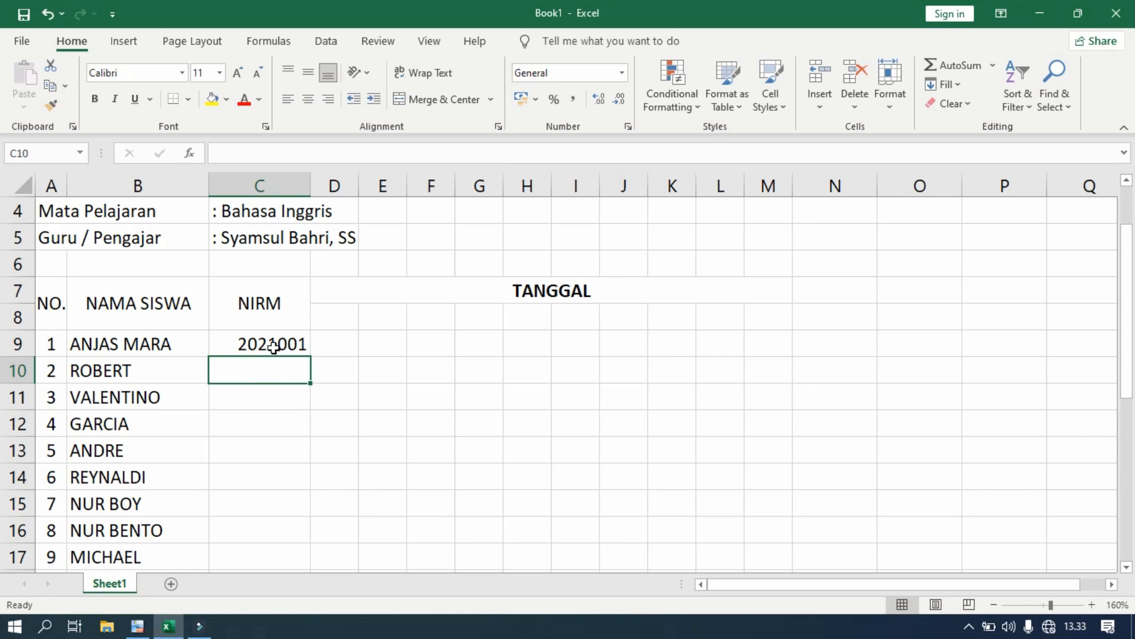
left_click(272, 346)
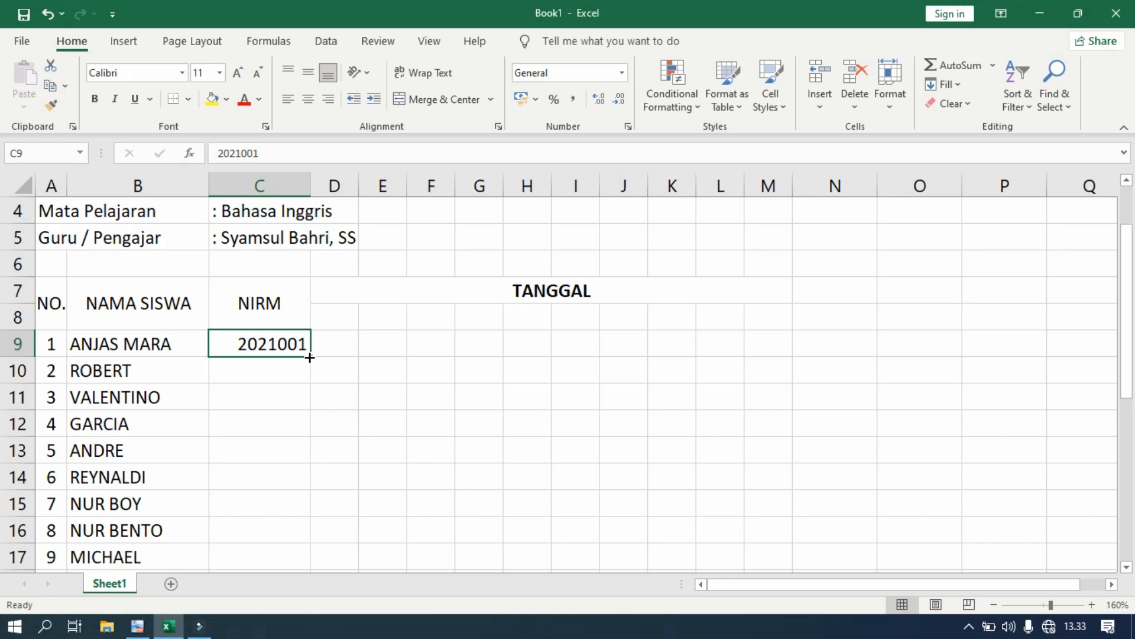
left_click_drag(310, 357, 310, 358)
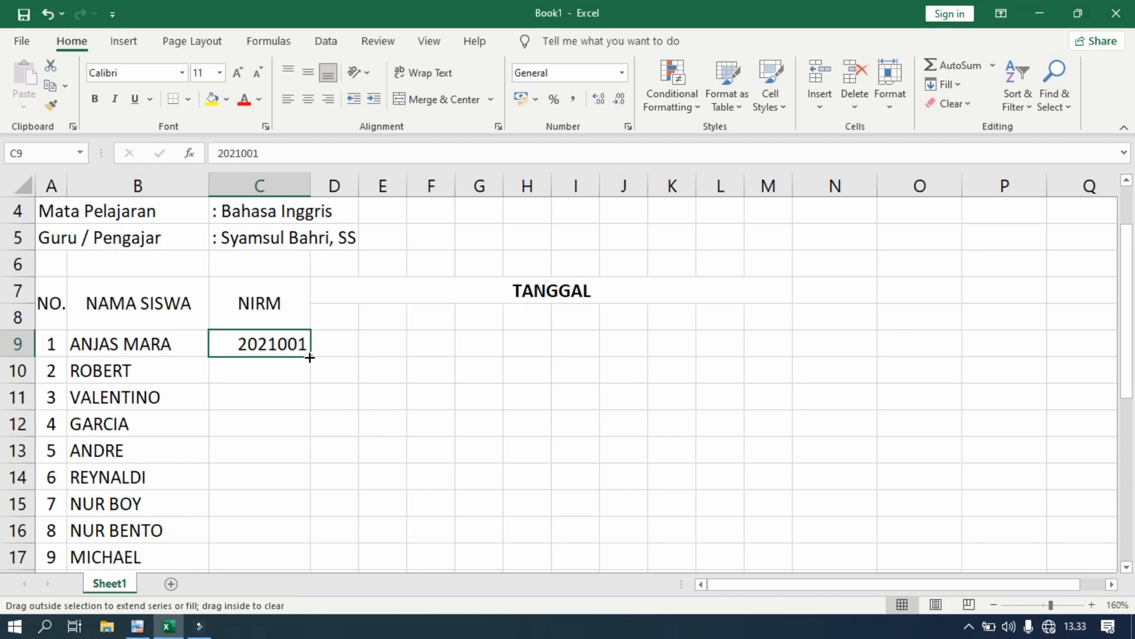
key("ctrl")
left_click_drag(310, 357, 305, 466)
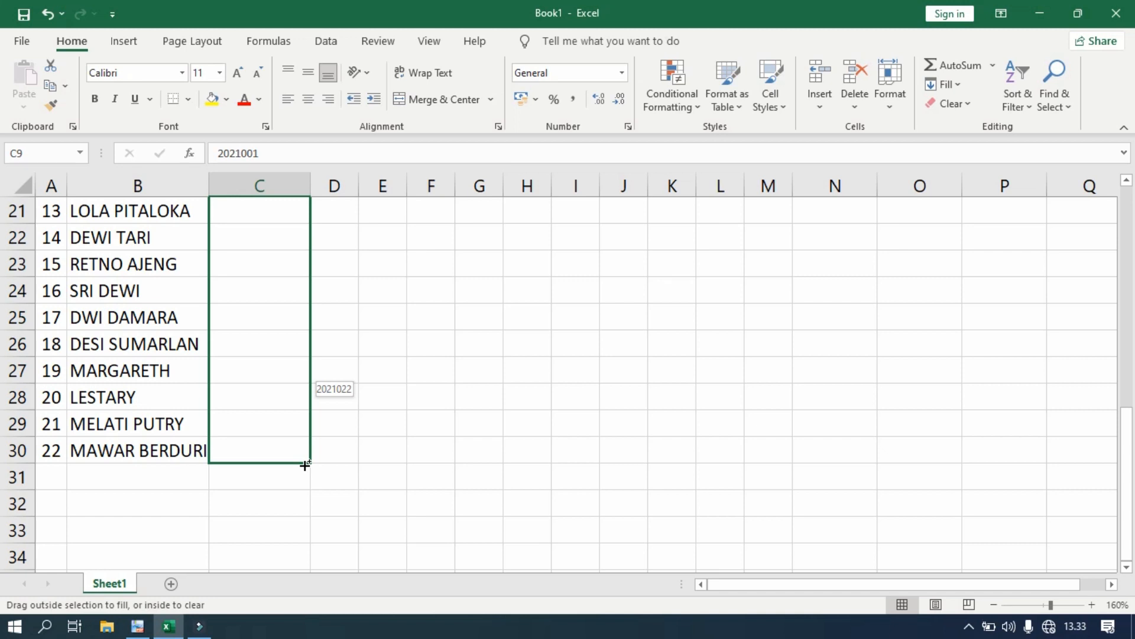
left_click_drag(306, 466, 305, 466)
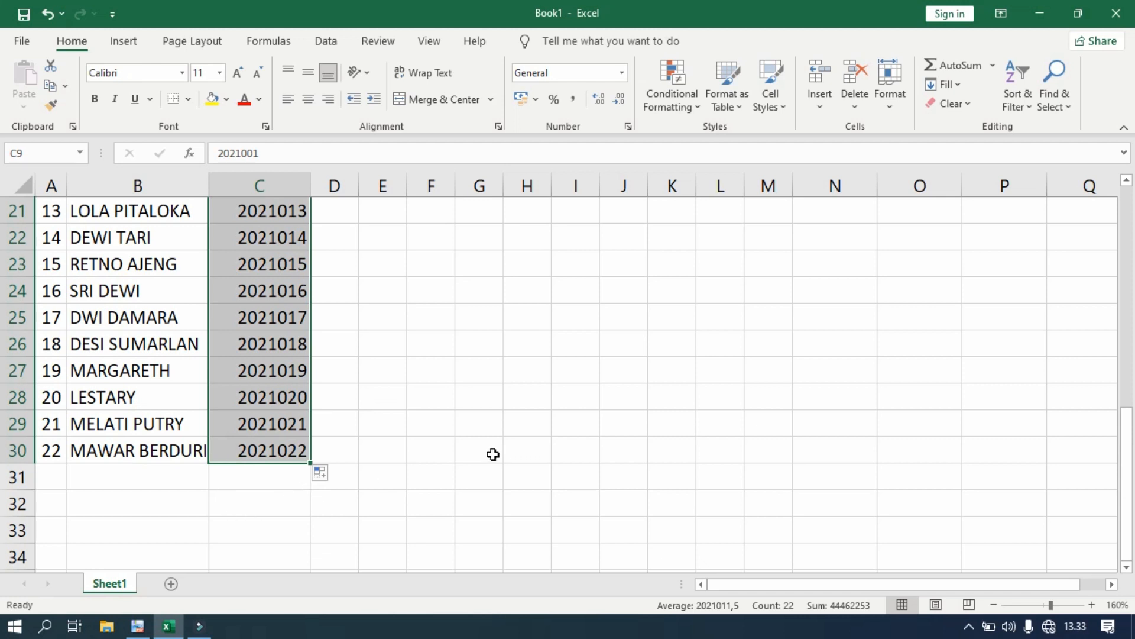
scroll(434, 449, "up", 6)
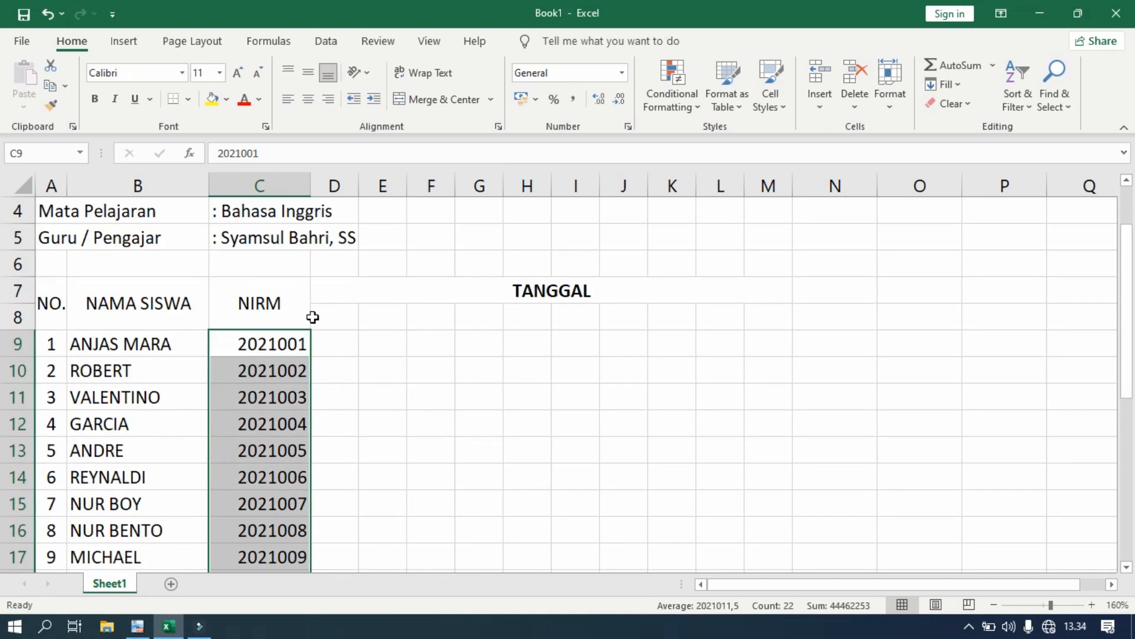
- Center the NIRM numbers in C9:C30 both horizontally and vertically
left_click(308, 99)
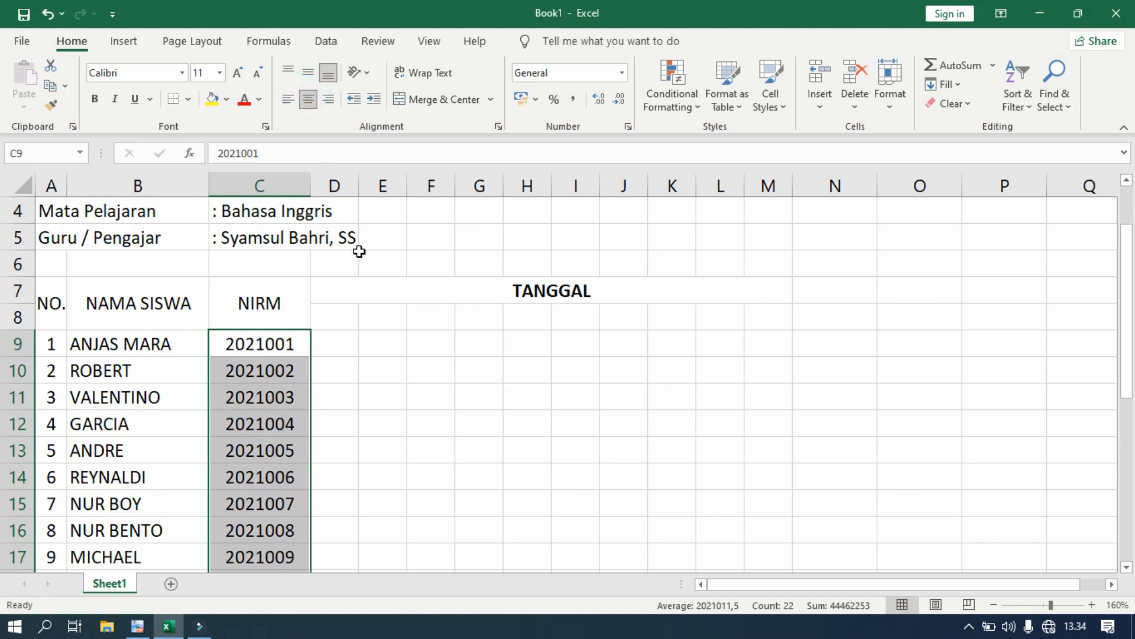
left_click(305, 67)
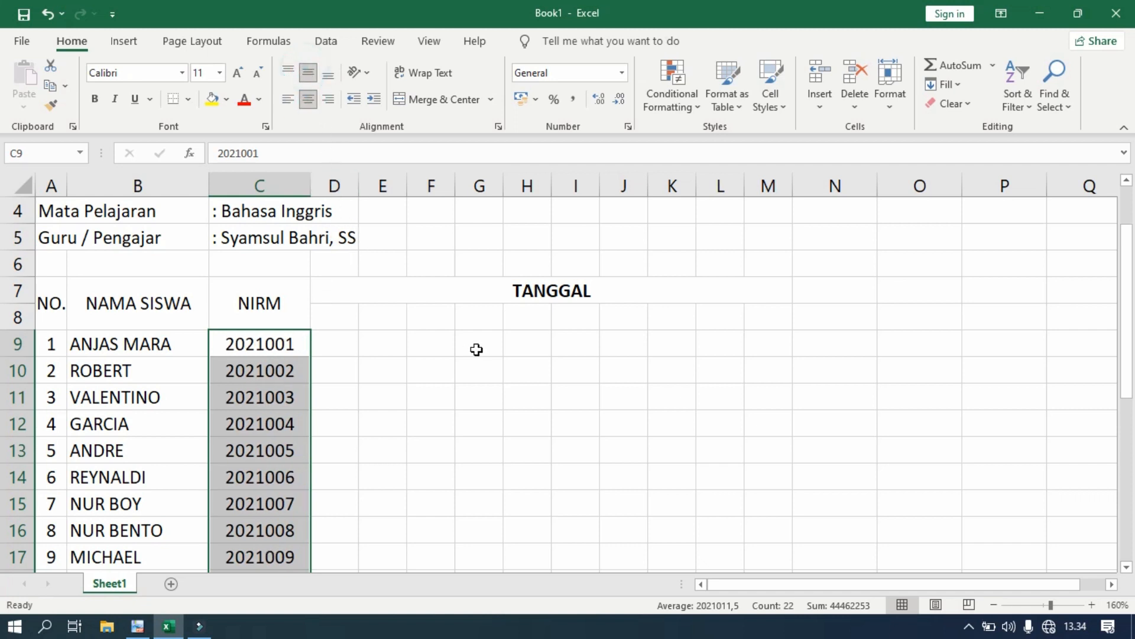
scroll(477, 346, "down", 8)
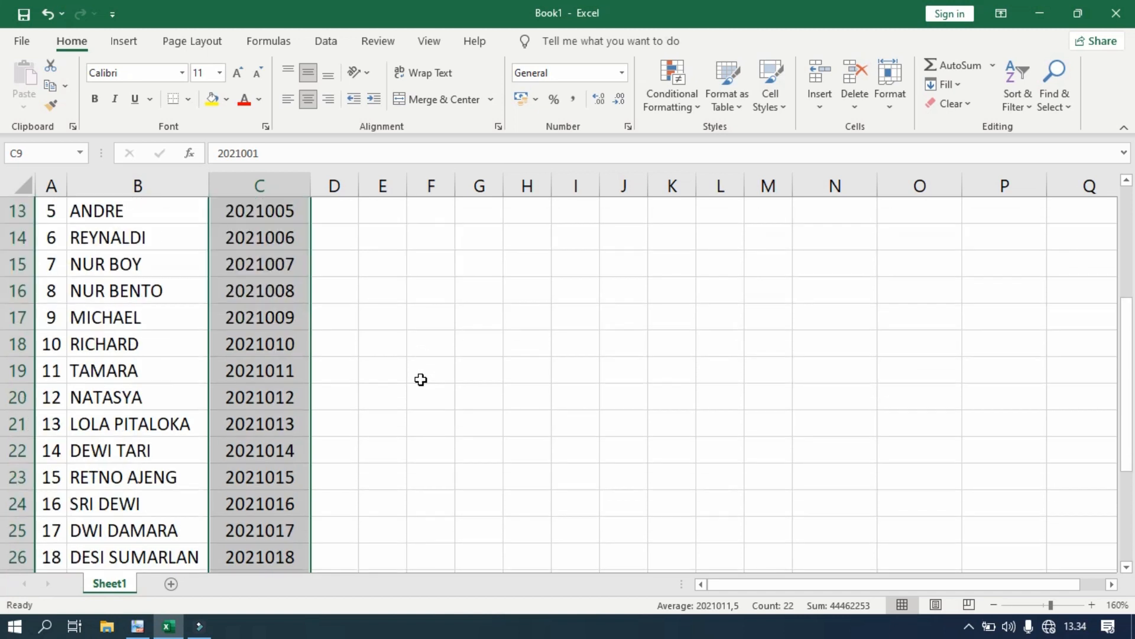
scroll(413, 400, "up", 9)
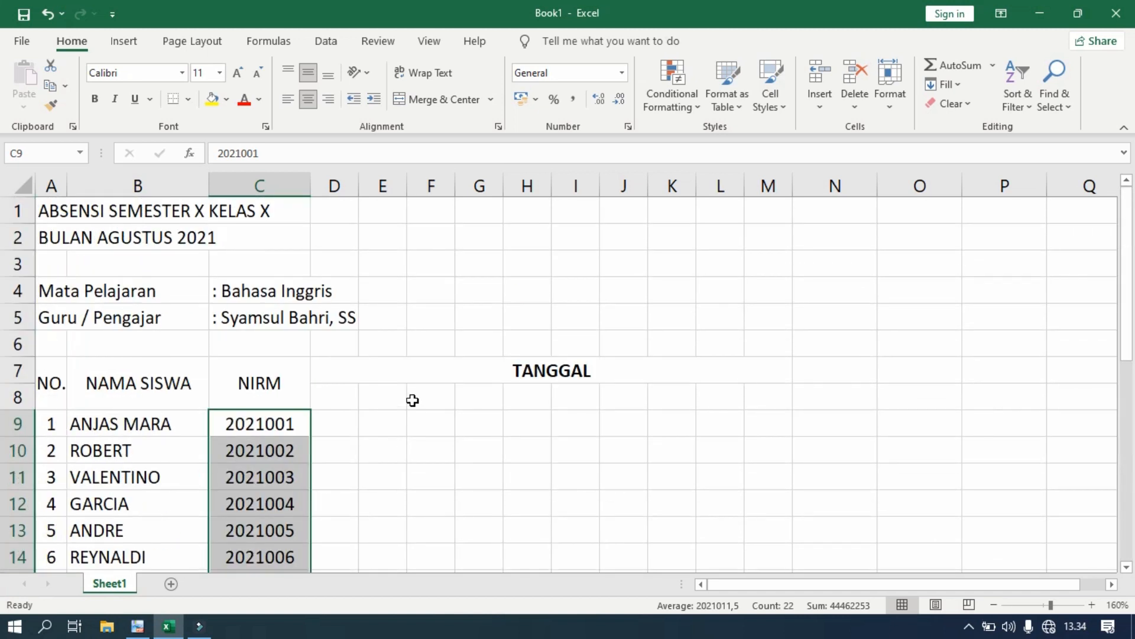
left_click(413, 400)
scroll(410, 406, "down", 3)
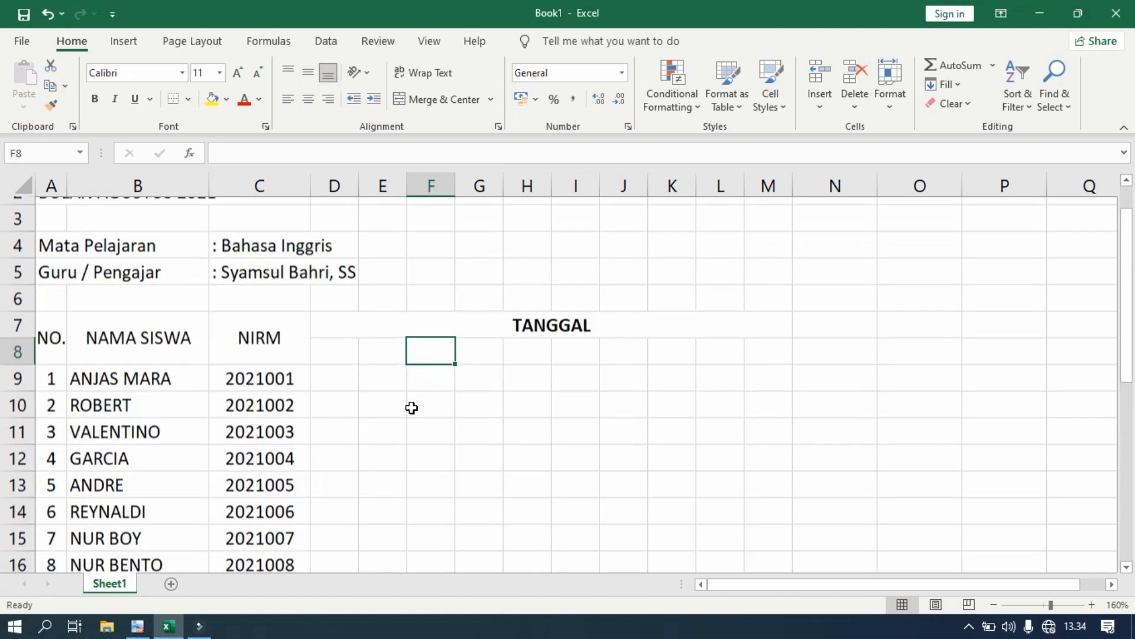
scroll(410, 406, "up", 3)
scroll(411, 407, "down", 6)
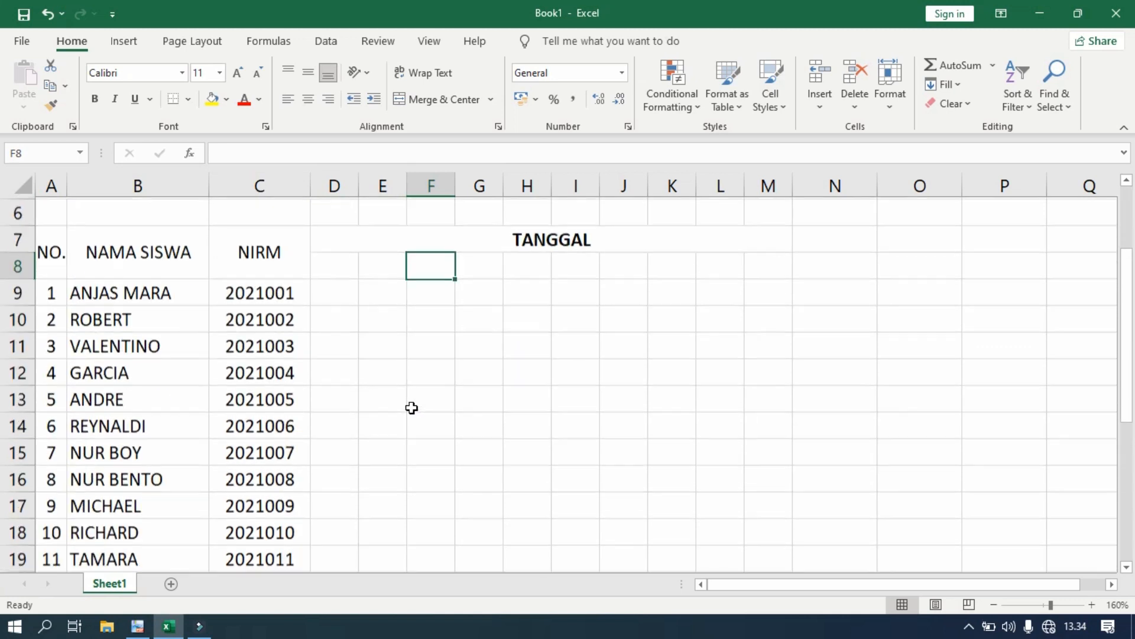
scroll(412, 407, "up", 5)
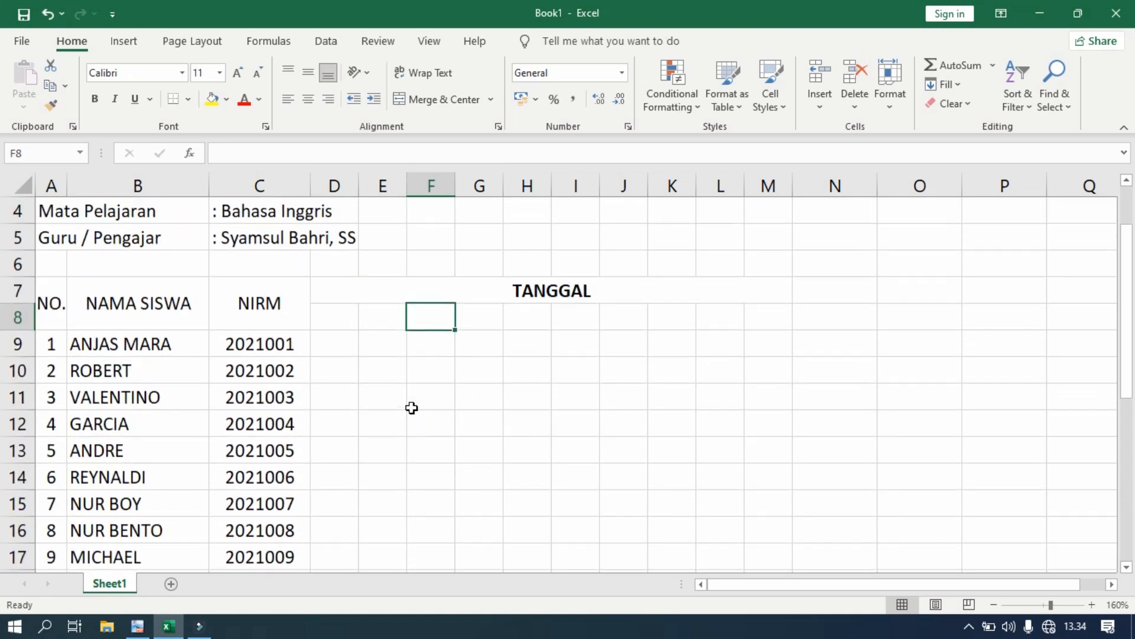
scroll(412, 408, "up", 1)
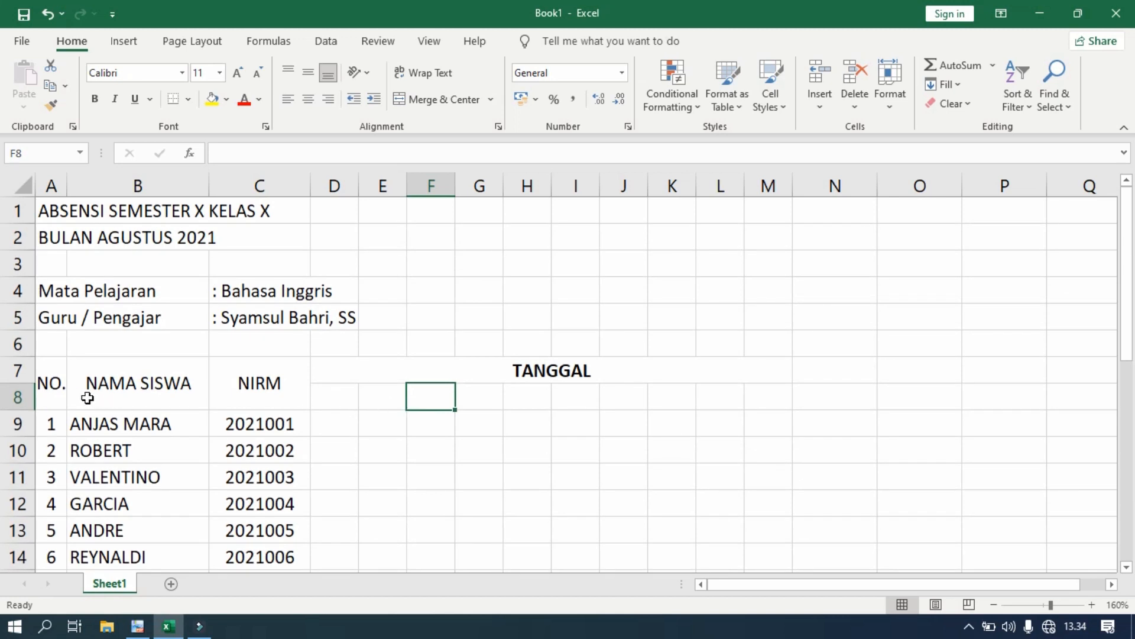
- Apply All Borders to the table range A7:M30
left_click(49, 372)
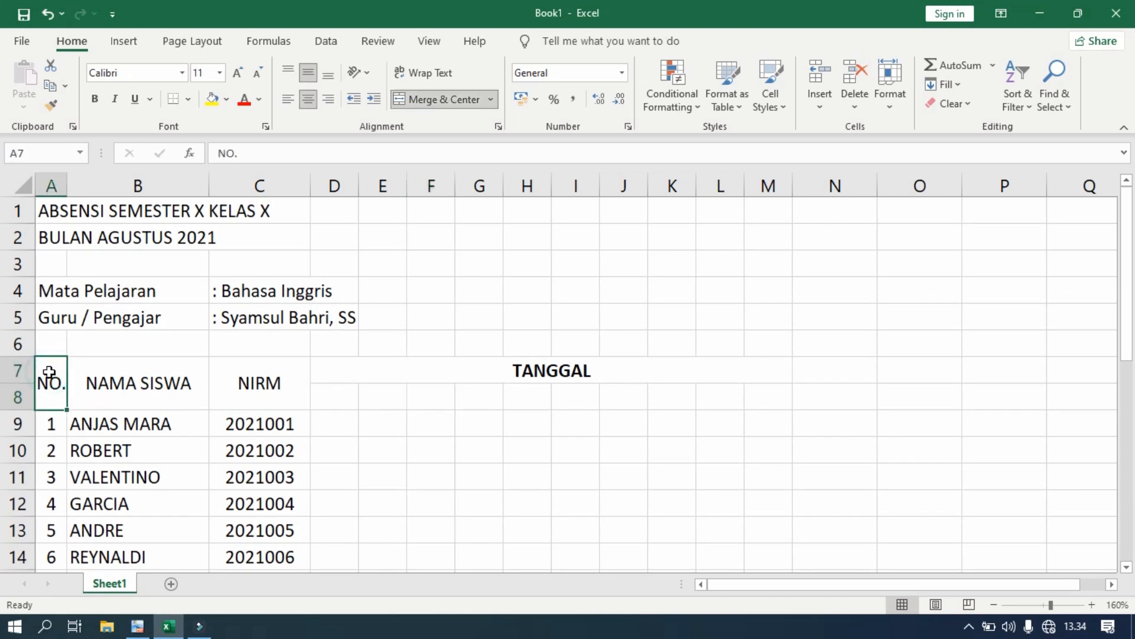
left_click(49, 372)
left_click_drag(49, 372, 766, 527)
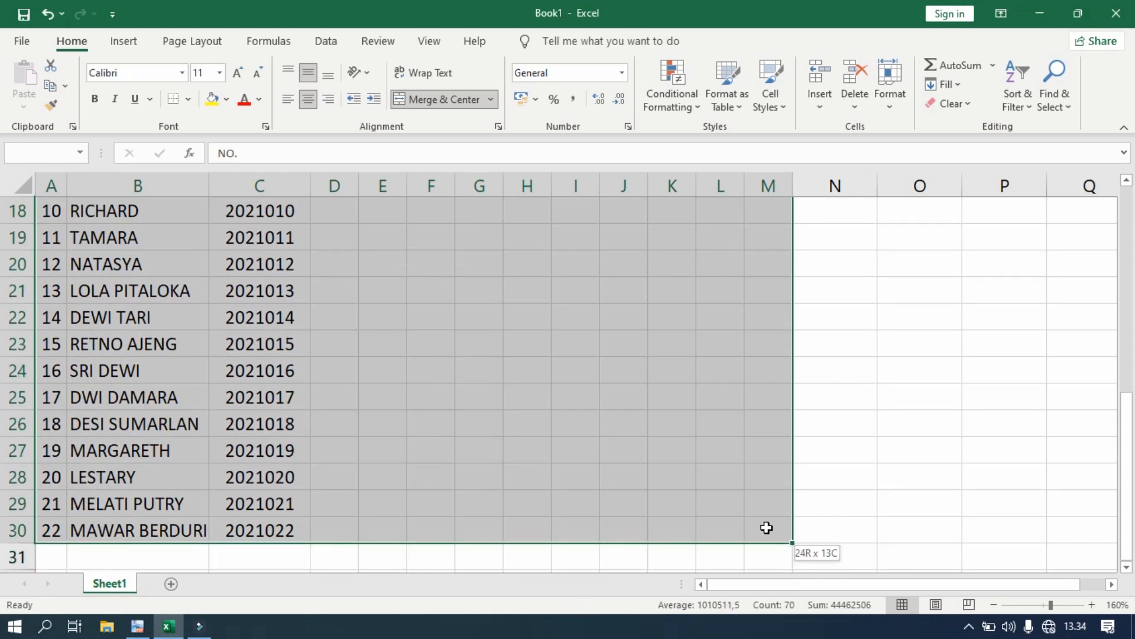
left_click_drag(767, 527, 767, 527)
left_click(190, 104)
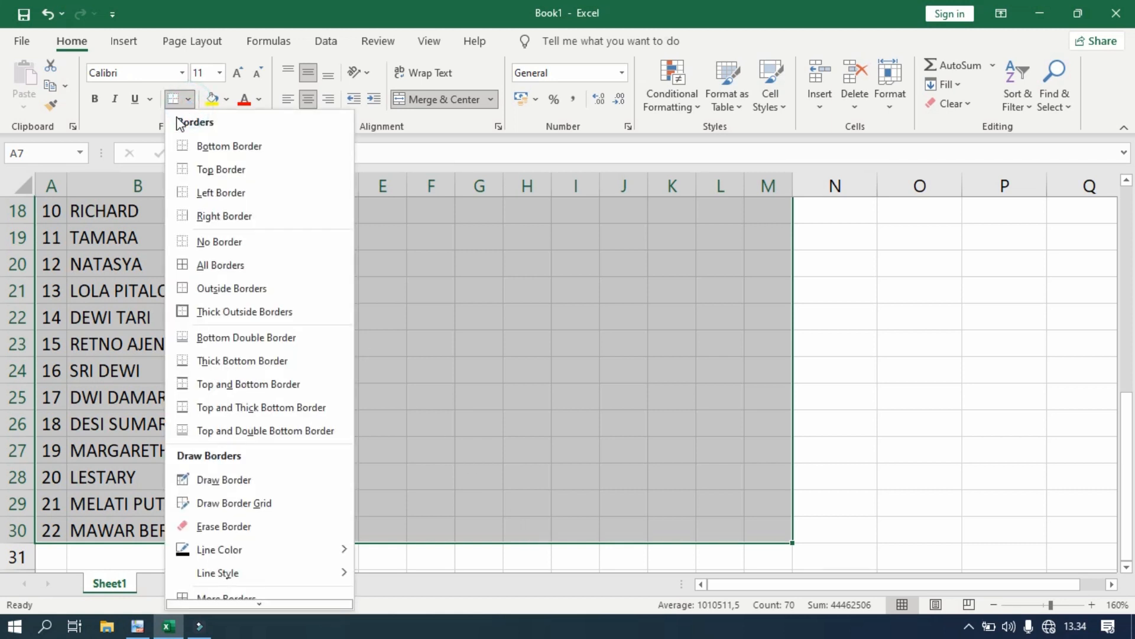
left_click(227, 268)
scroll(228, 266, "up", 6)
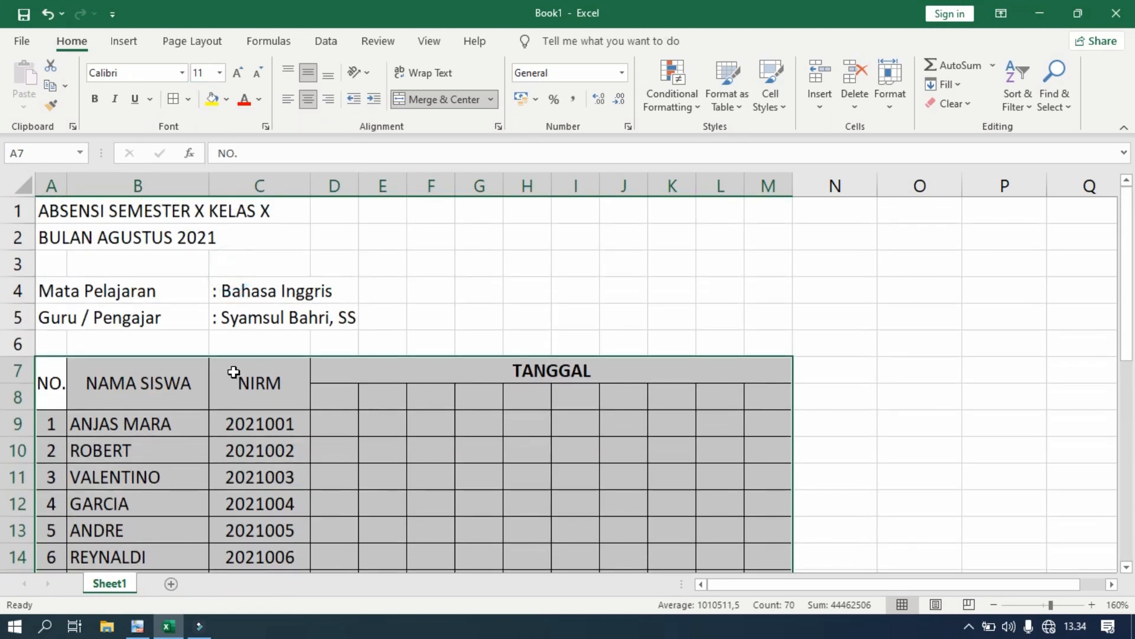
- Fill the NO., NAMA SISWA, NIRM (A7:C8) and TANGGAL header cells with yellow
left_click(235, 374)
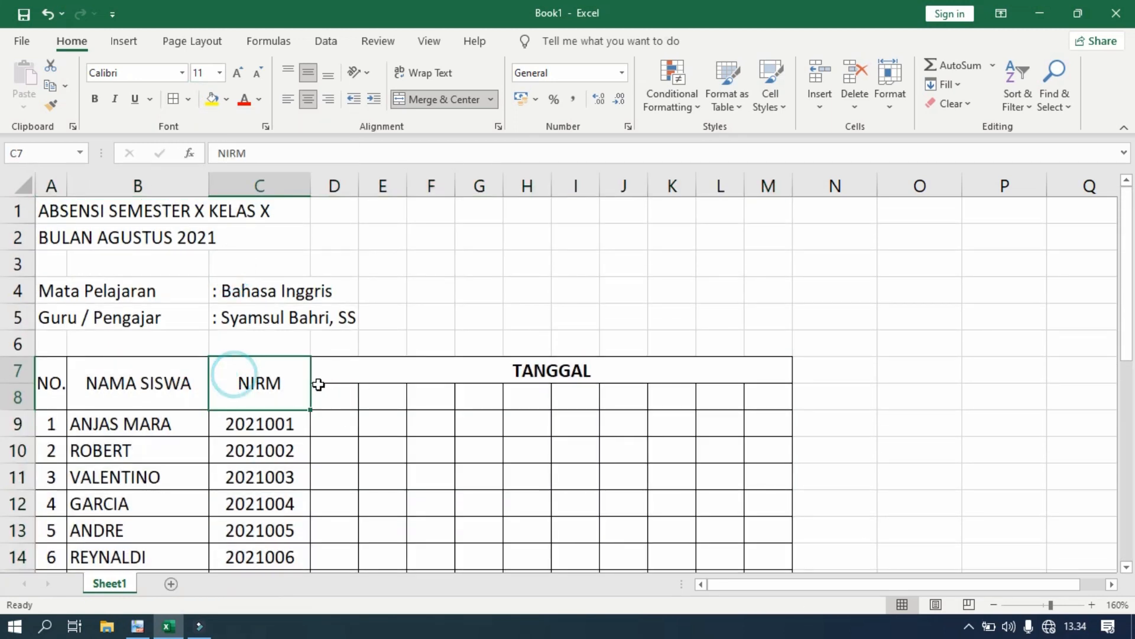
scroll(320, 385, "down", 6)
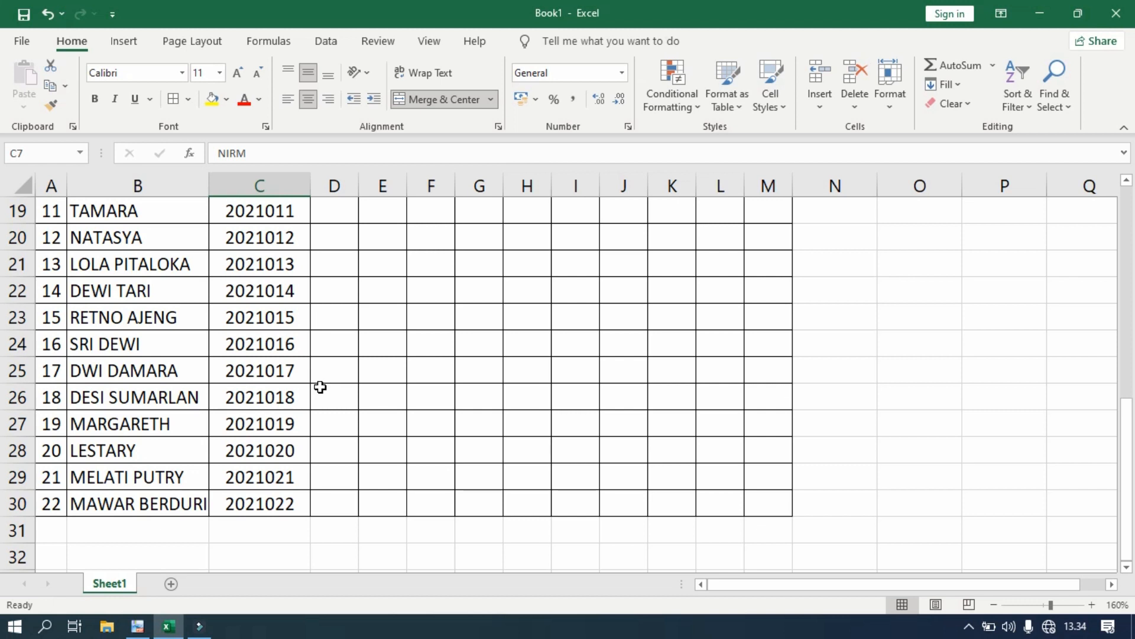
scroll(320, 387, "up", 6)
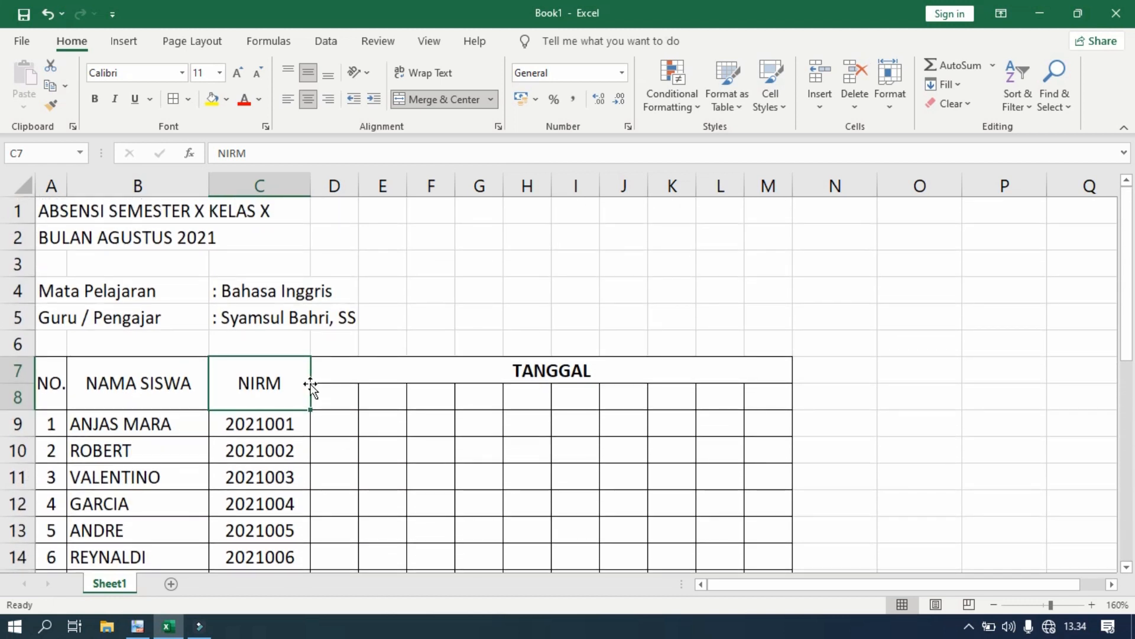
left_click_drag(56, 381, 229, 386)
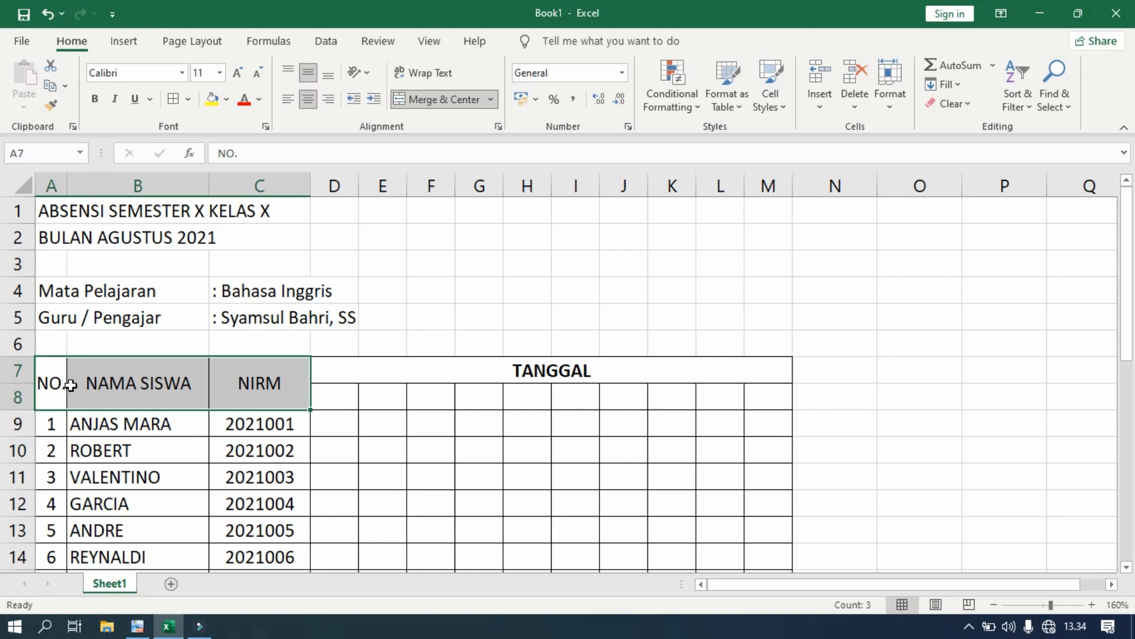
left_click(48, 380)
left_click_drag(48, 381, 239, 380)
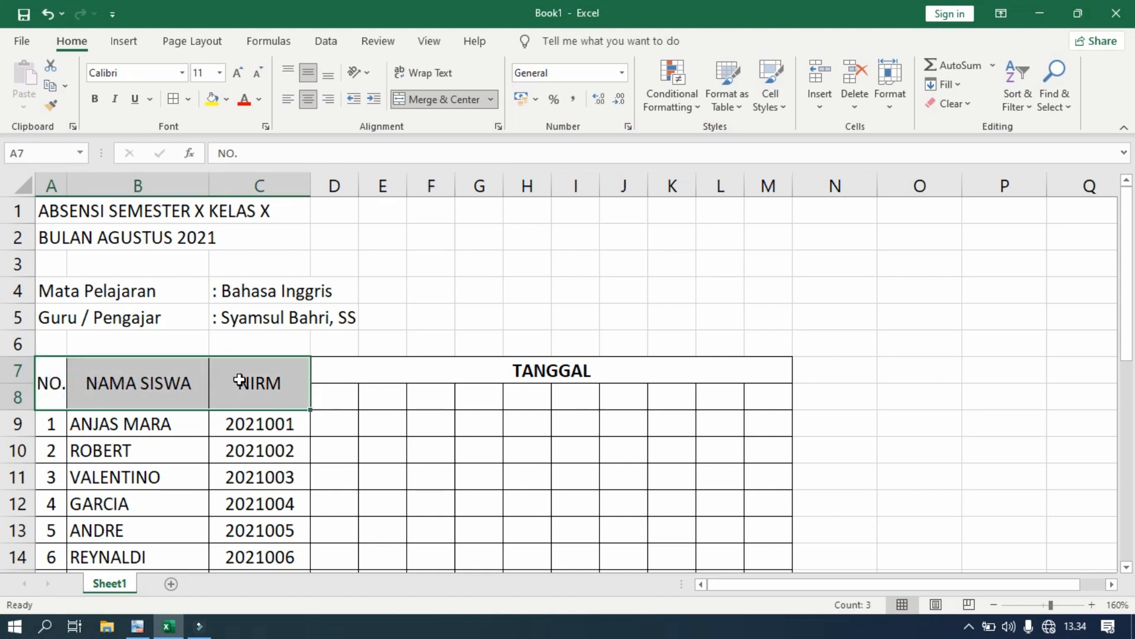
left_click(212, 104)
left_click(356, 368)
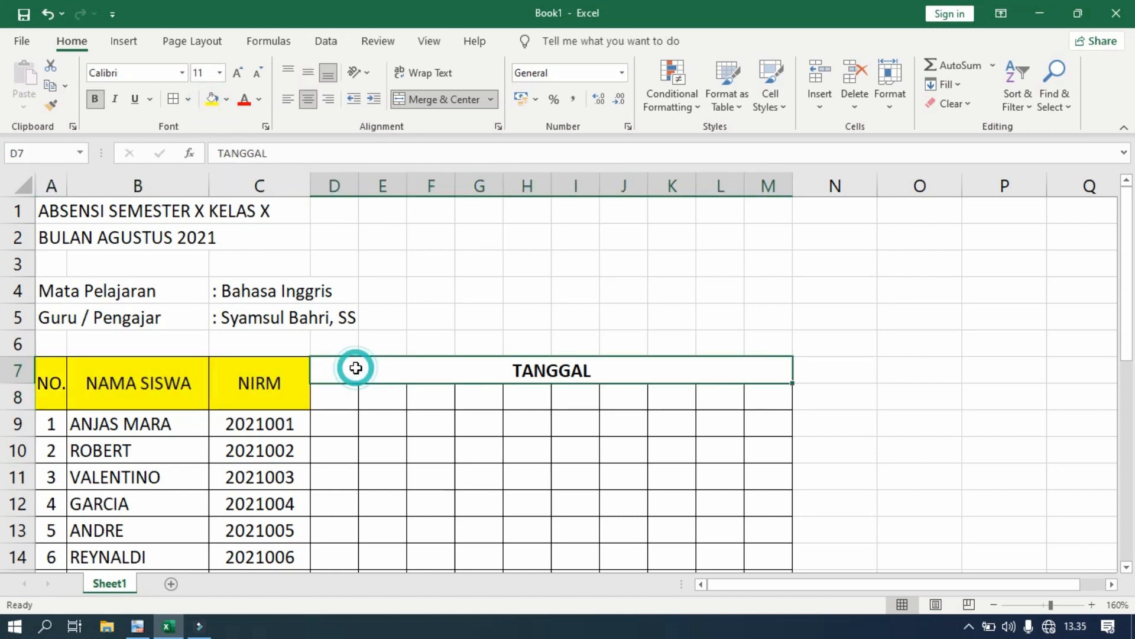
left_click(843, 340)
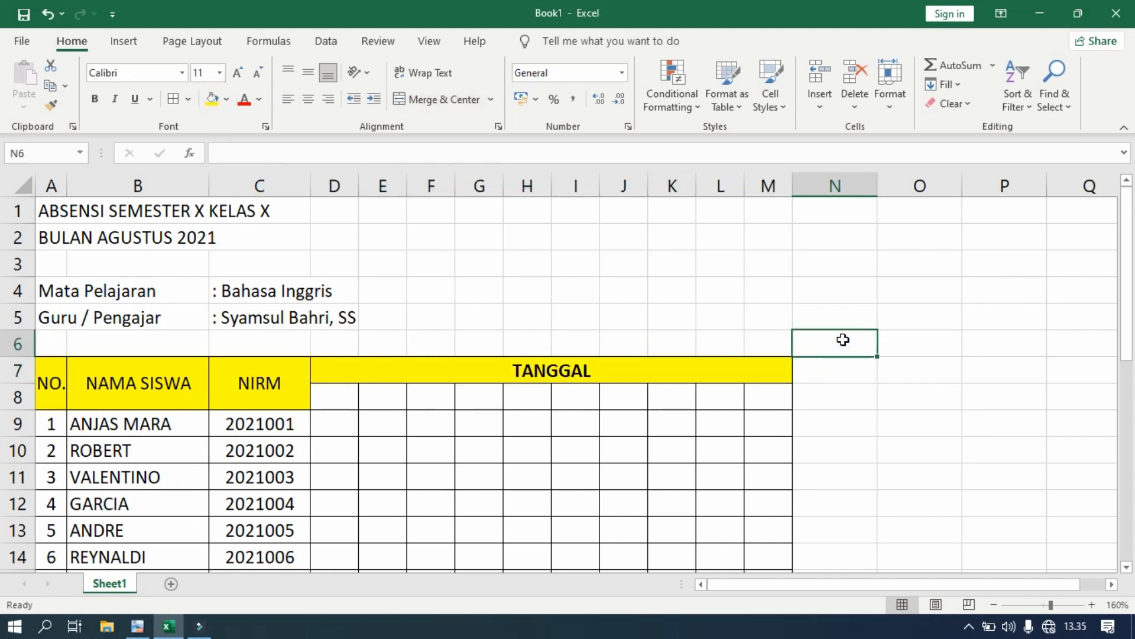
scroll(843, 340, "down", 1)
left_click(337, 264)
- Check the reference PDF for the row below the student list
scroll(348, 375, "down", 5)
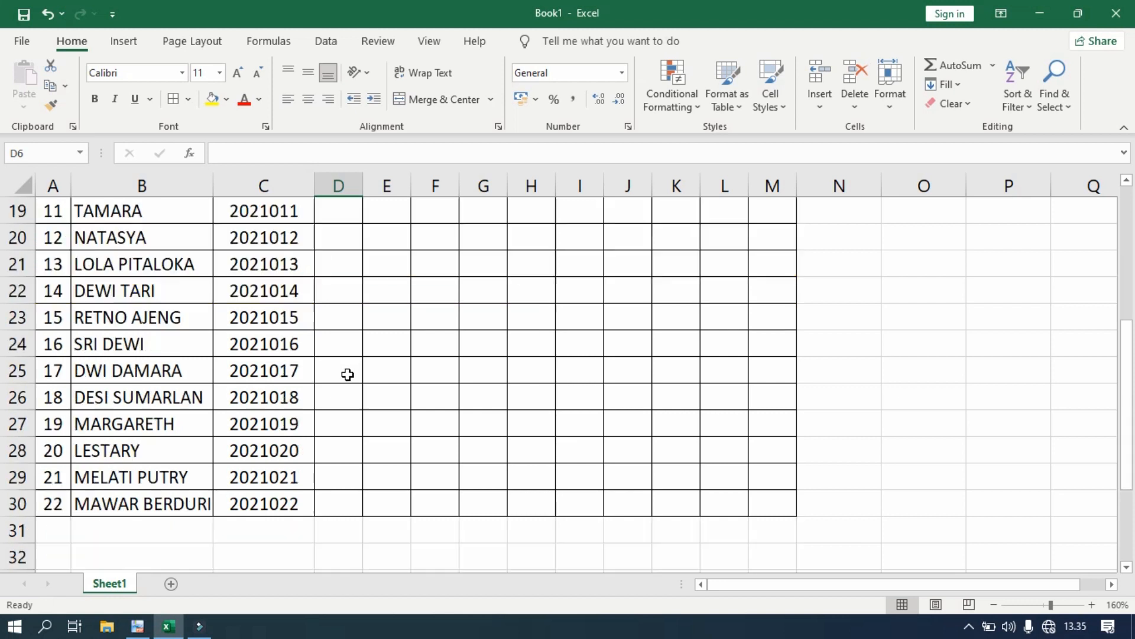
scroll(348, 375, "down", 2)
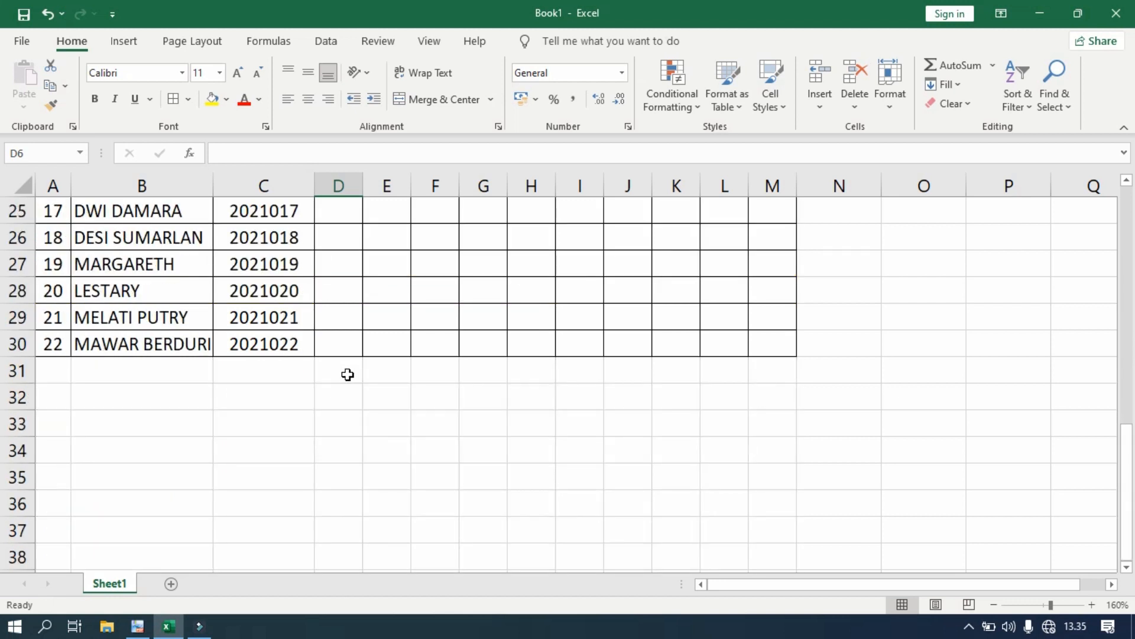
left_click(138, 626)
scroll(228, 408, "down", 5)
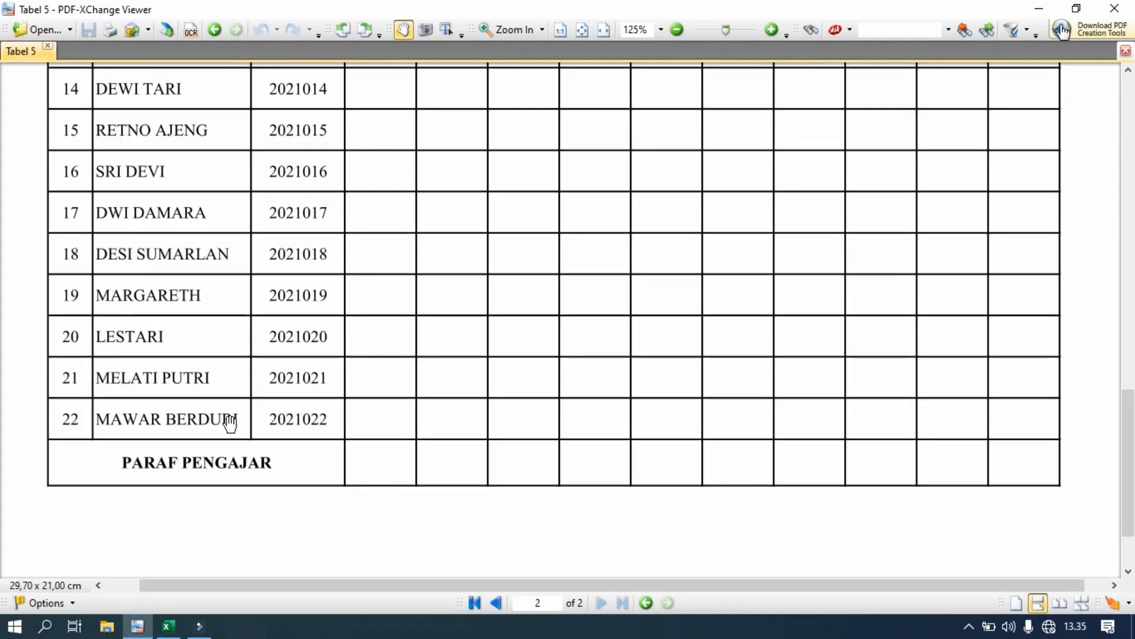
scroll(229, 422, "up", 2)
left_click(169, 626)
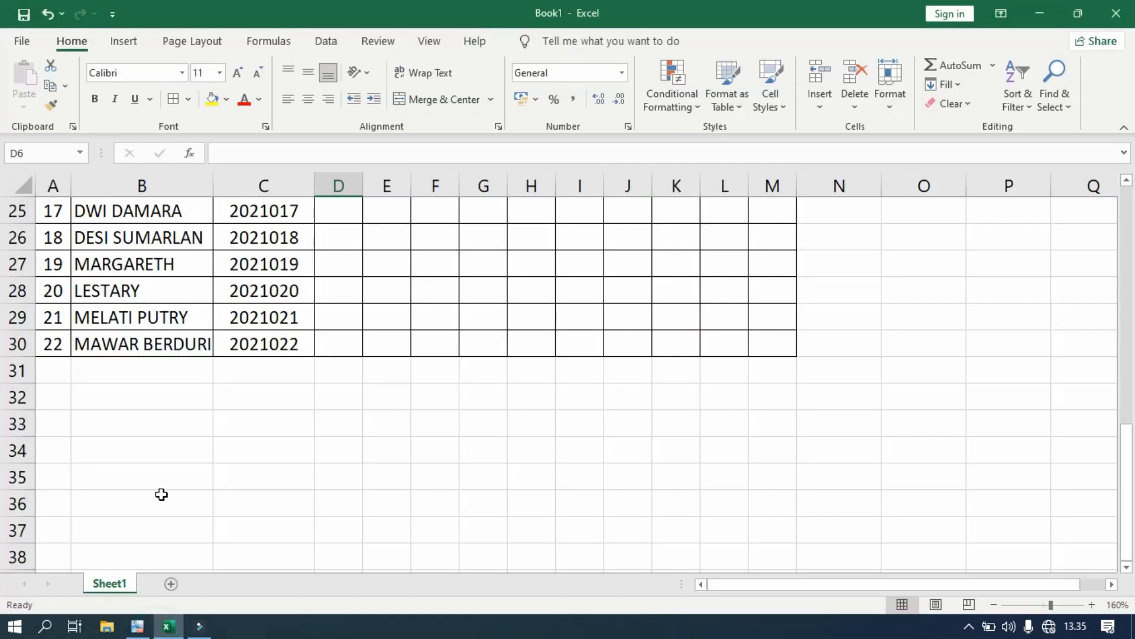
- Enter PARAF PENGAJAR in B31 and give A31:M31 all borders
left_click(104, 371)
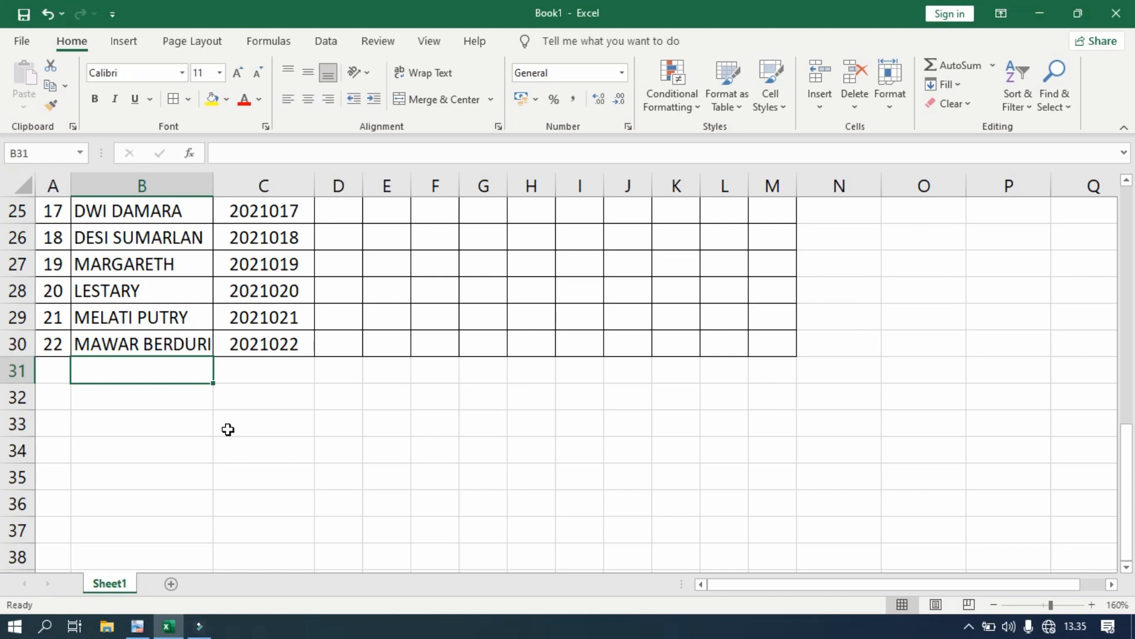
type("PARAF PENGAJAR")
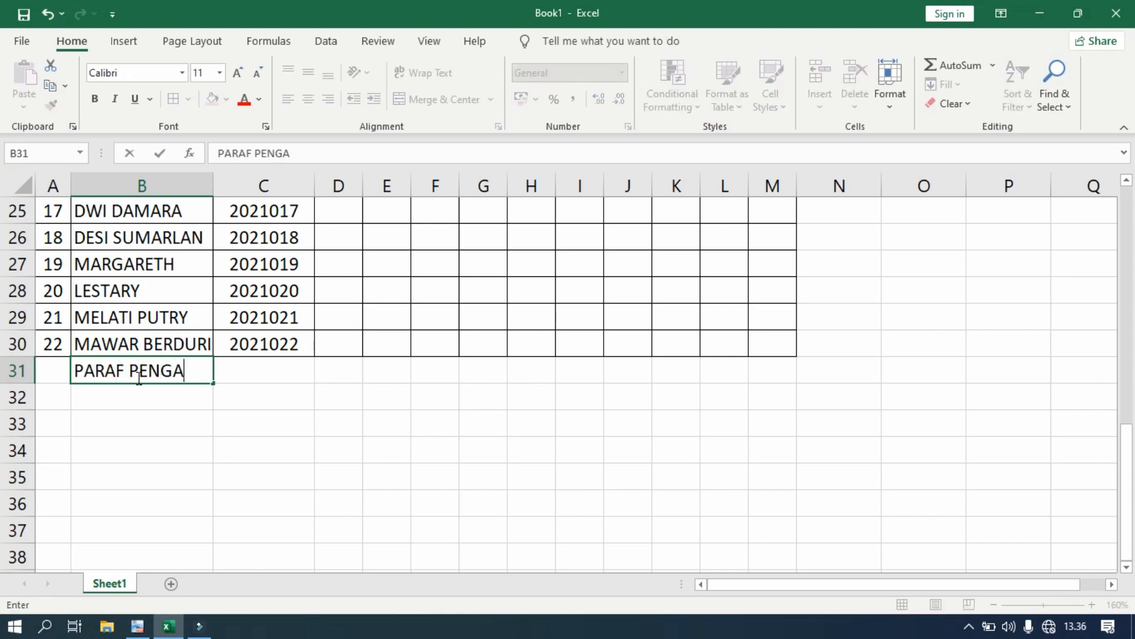
key("Return")
key("Return")
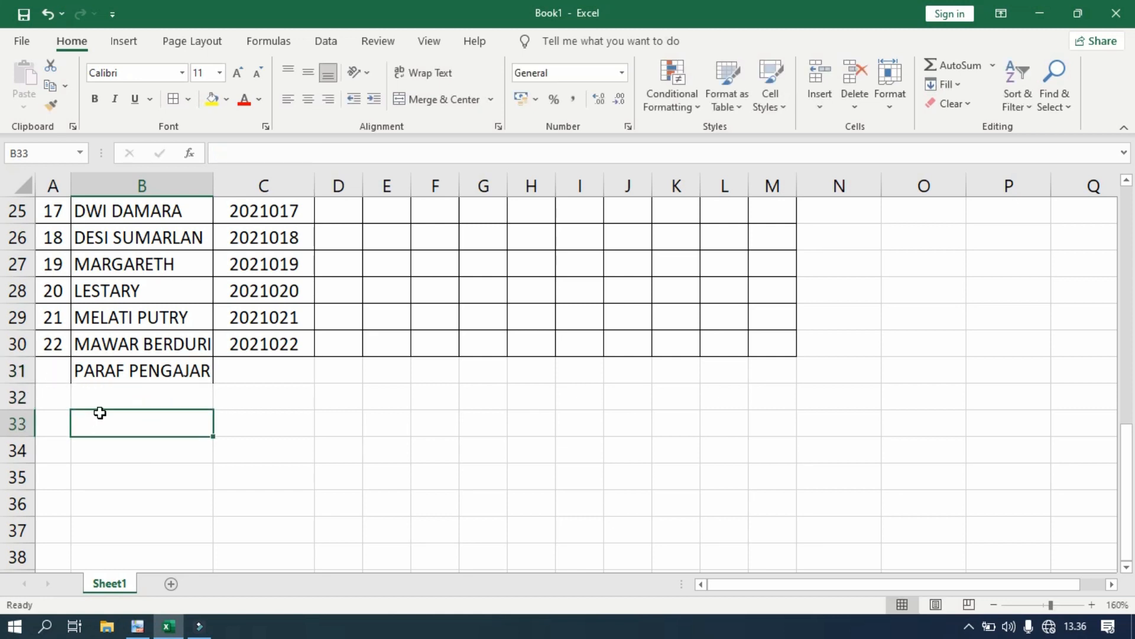
left_click_drag(53, 372, 767, 377)
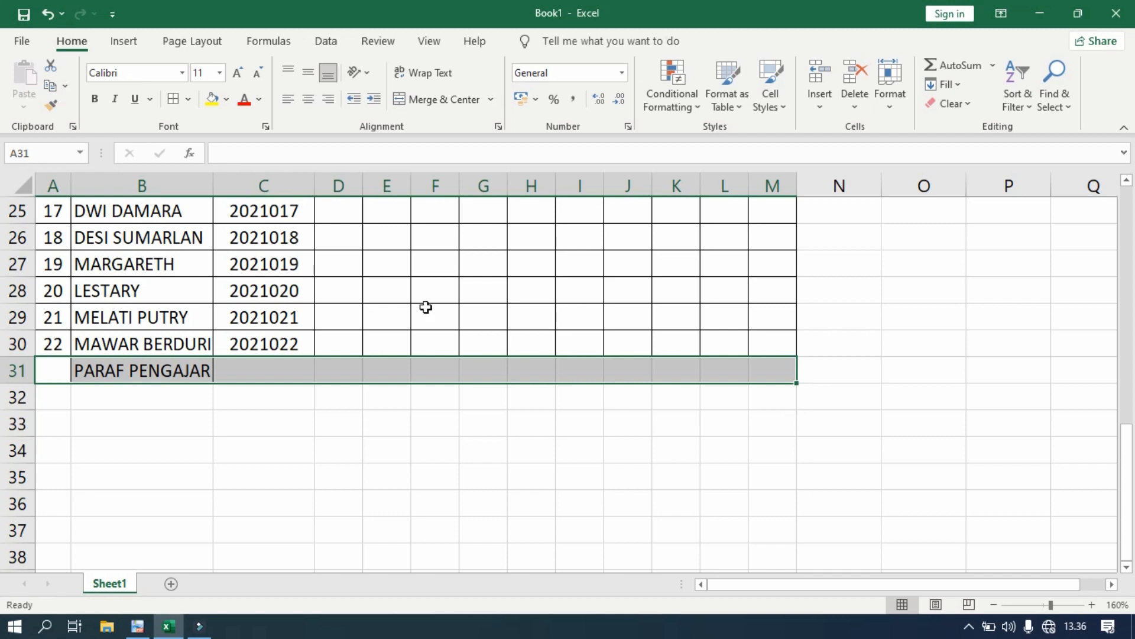
left_click(188, 100)
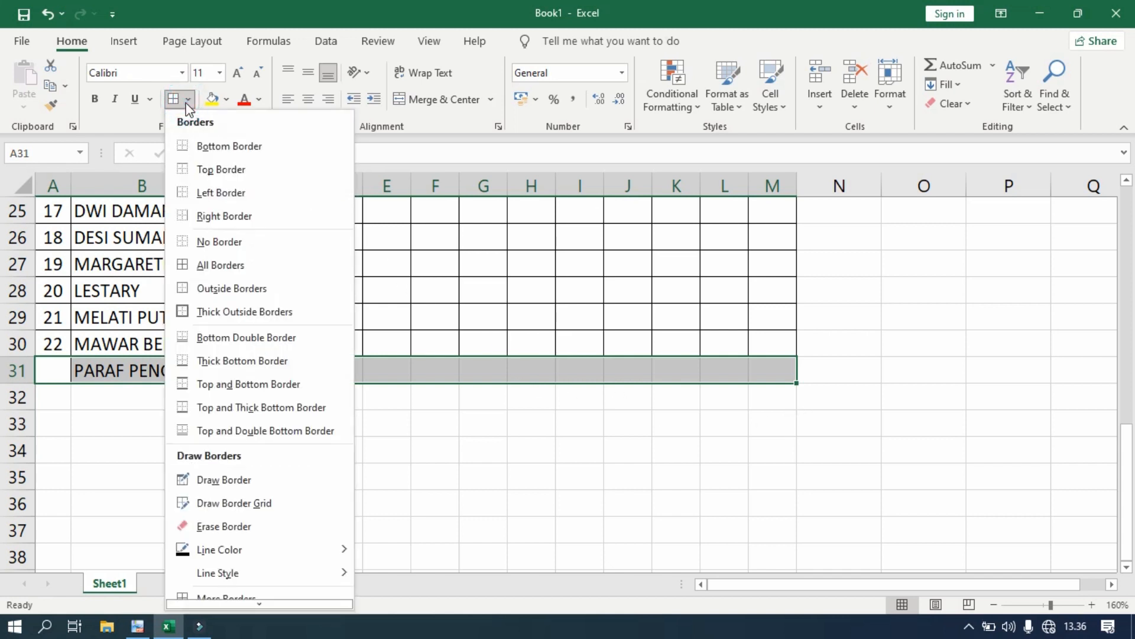
left_click(210, 263)
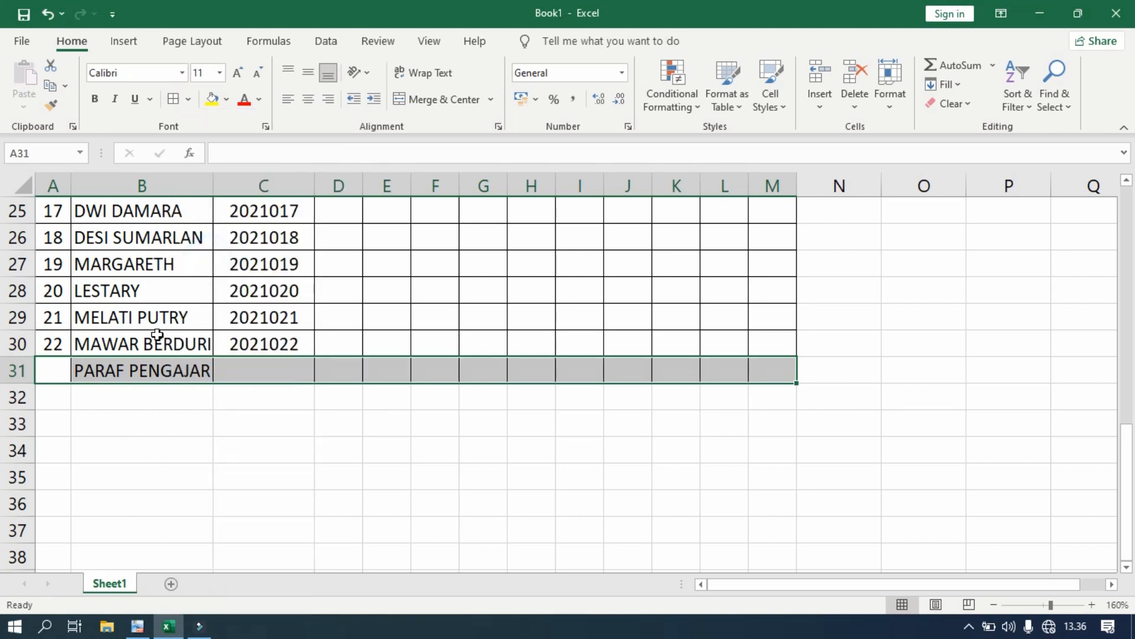
left_click(160, 465)
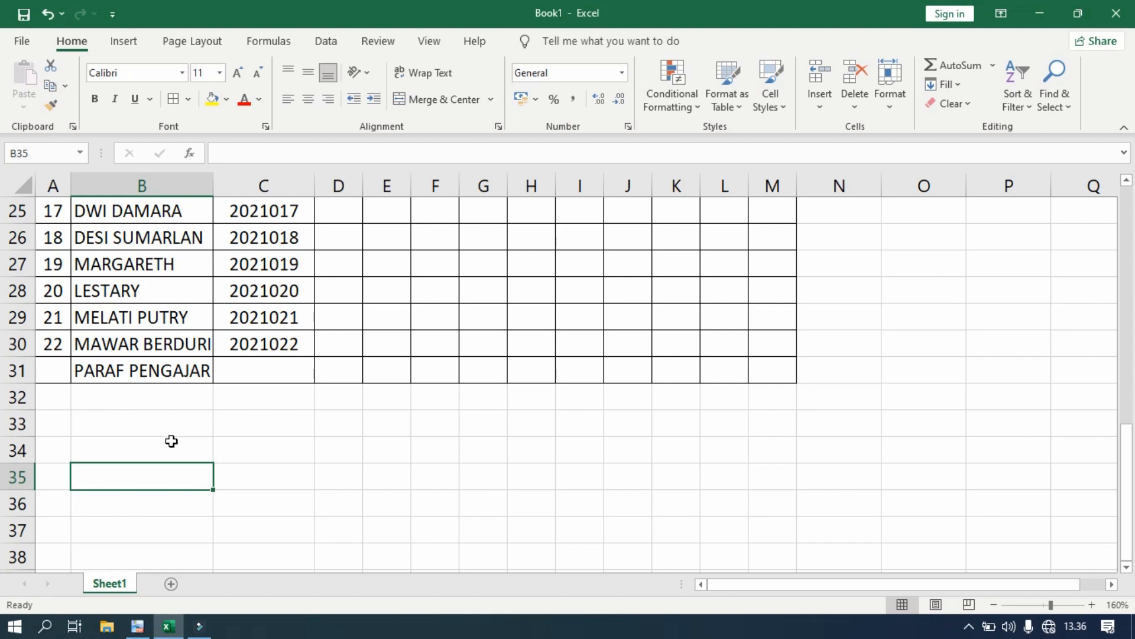
left_click(137, 625)
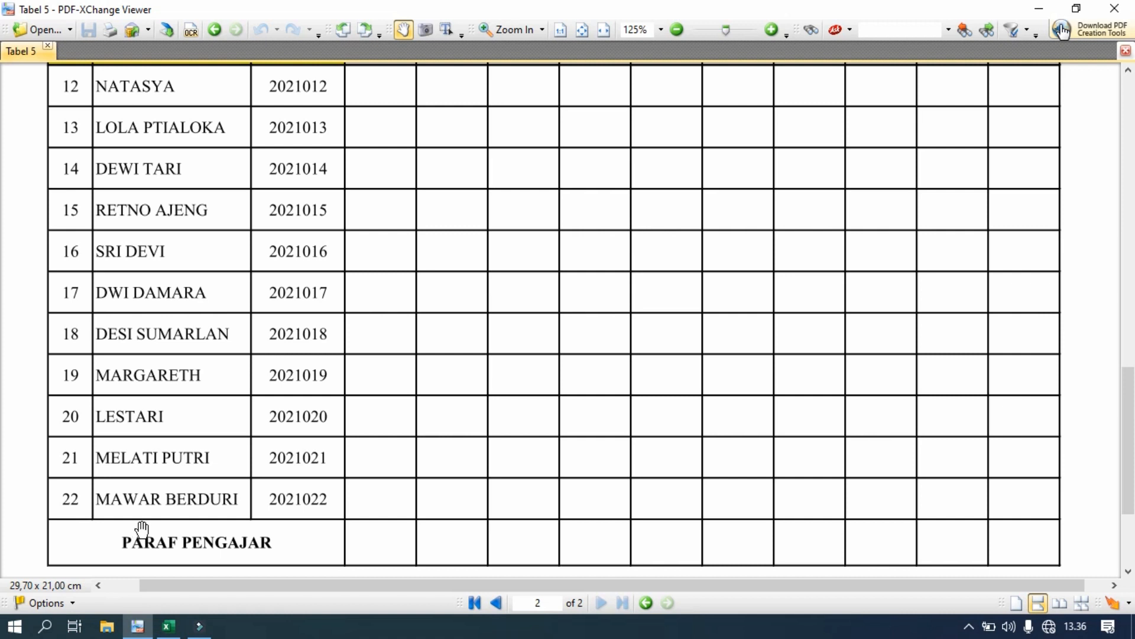
- Merge & Center A31:C31 and middle-align the PARAF PENGAJAR label
left_click(169, 625)
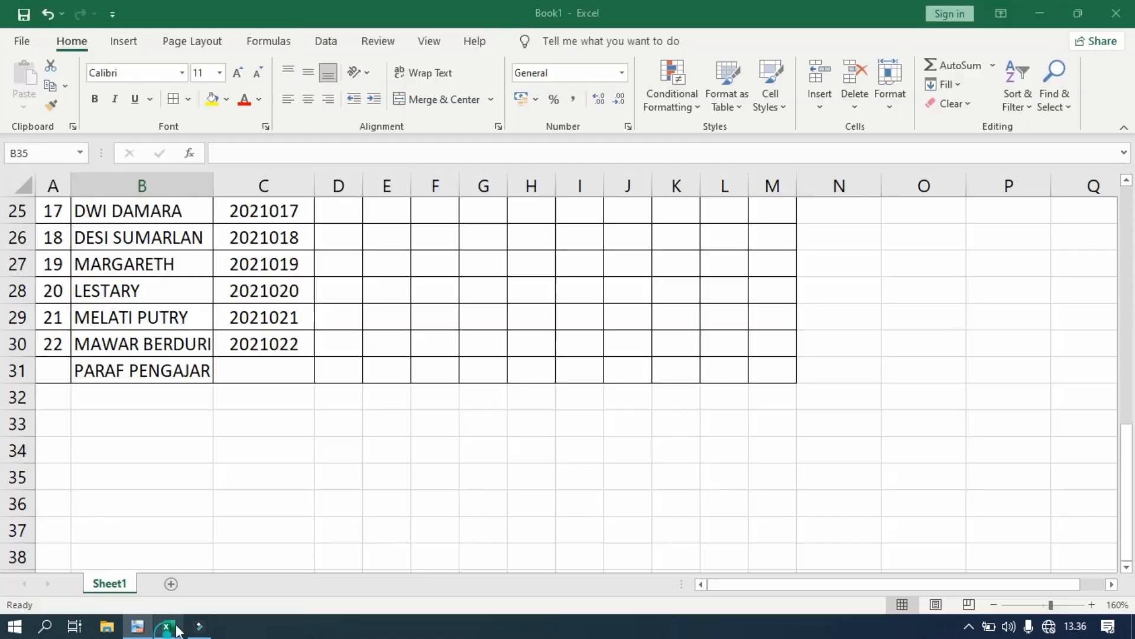
left_click(55, 370)
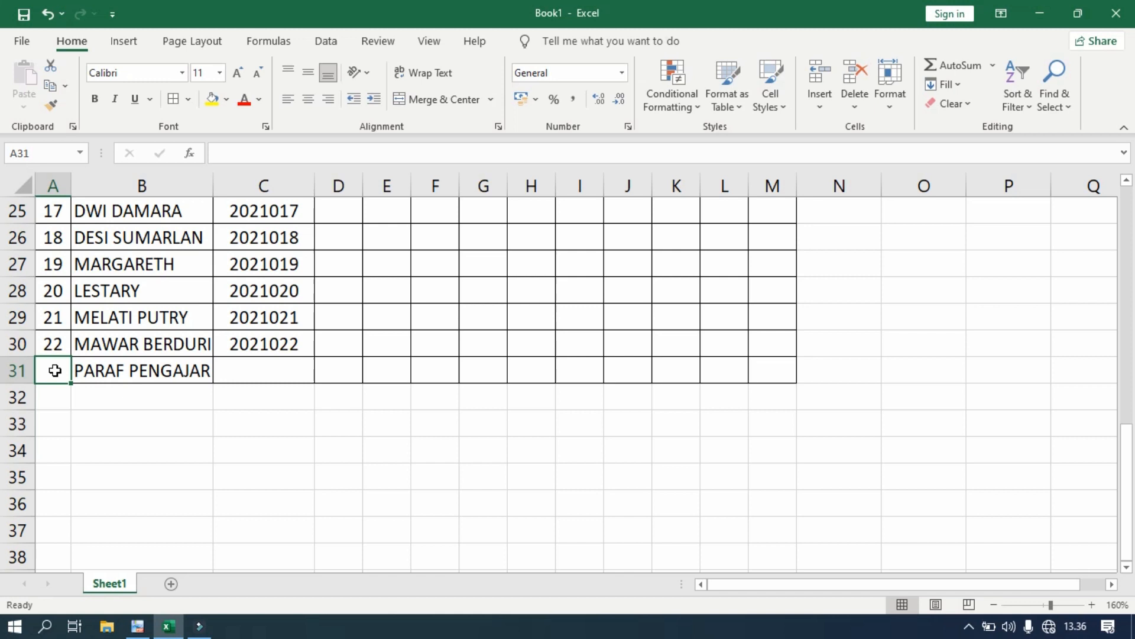
left_click_drag(65, 370, 264, 369)
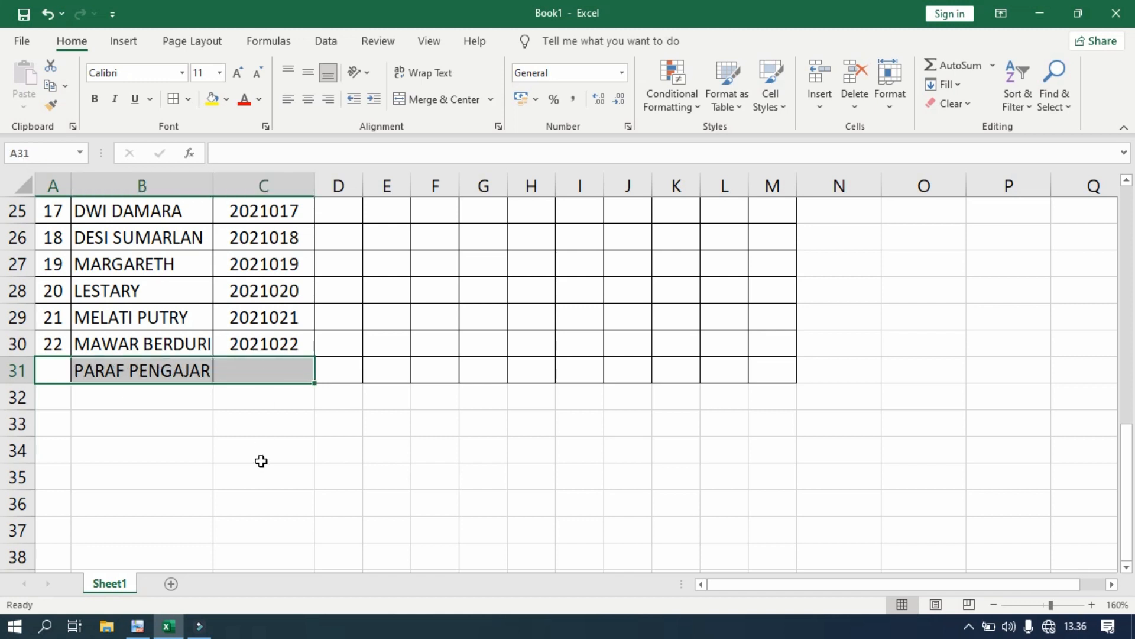
left_click(433, 99)
left_click(322, 462)
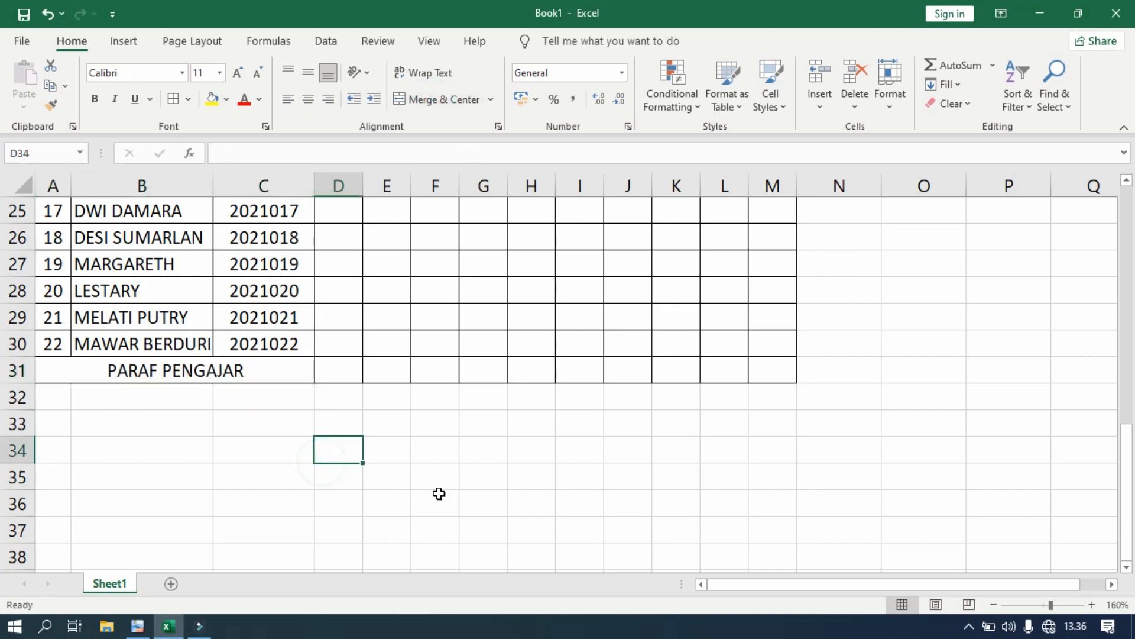
left_click(266, 376)
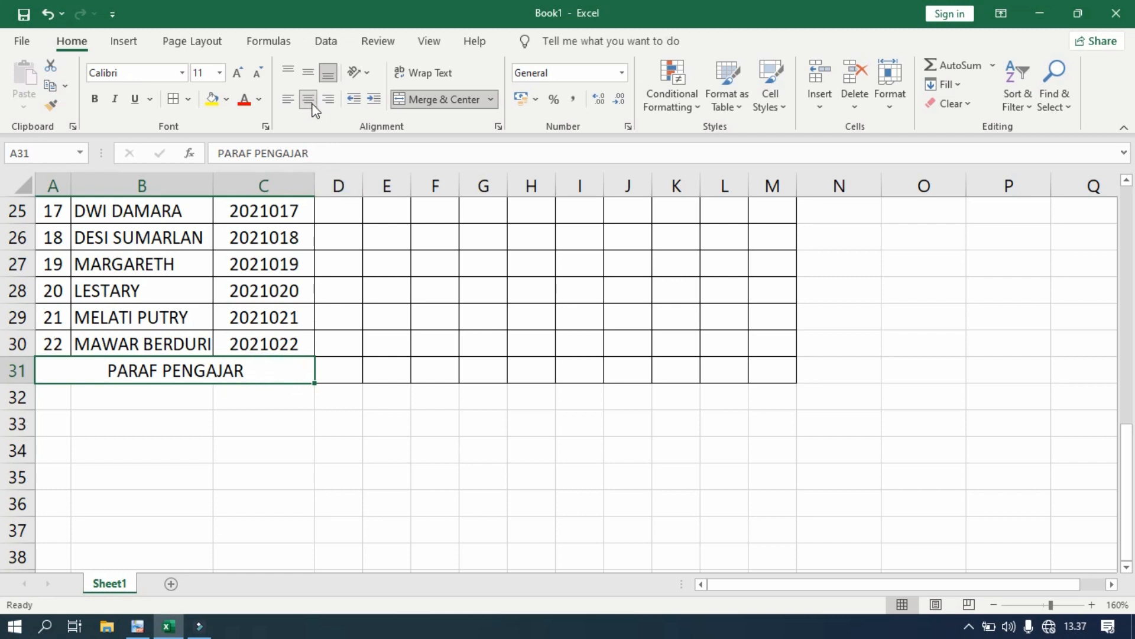
left_click(309, 74)
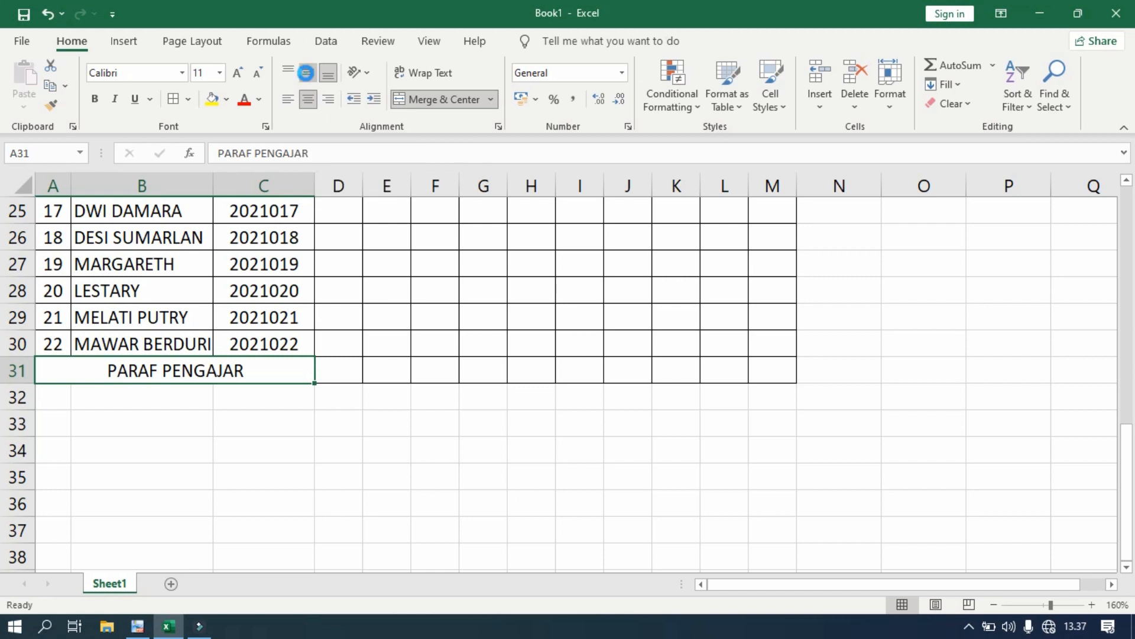
left_click(262, 442)
scroll(360, 418, "up", 8)
scroll(360, 418, "down", 3)
scroll(362, 409, "up", 3)
scroll(362, 408, "down", 2)
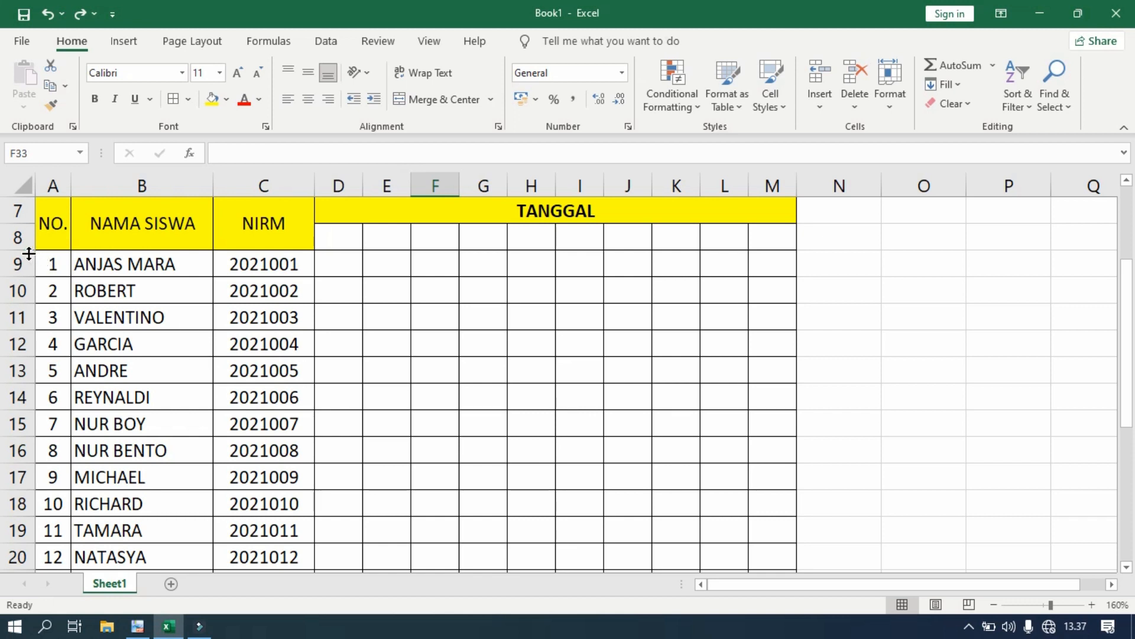
- Drag header row 8 taller
left_click_drag(28, 249, 27, 264)
scroll(175, 299, "down", 2)
scroll(175, 299, "up", 1)
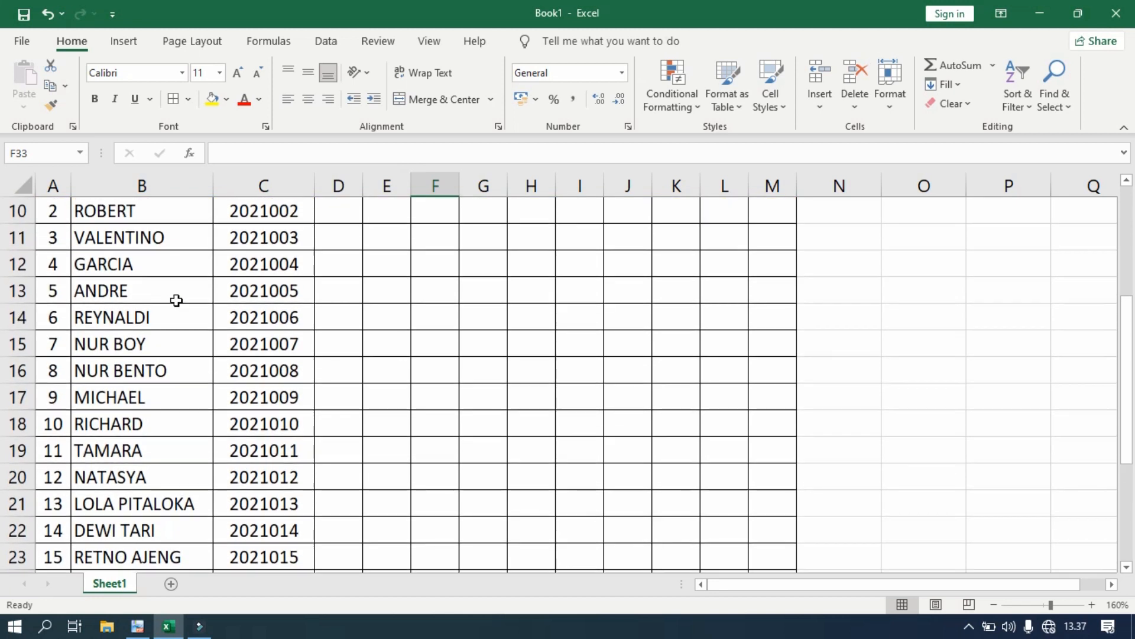
scroll(176, 301, "up", 1)
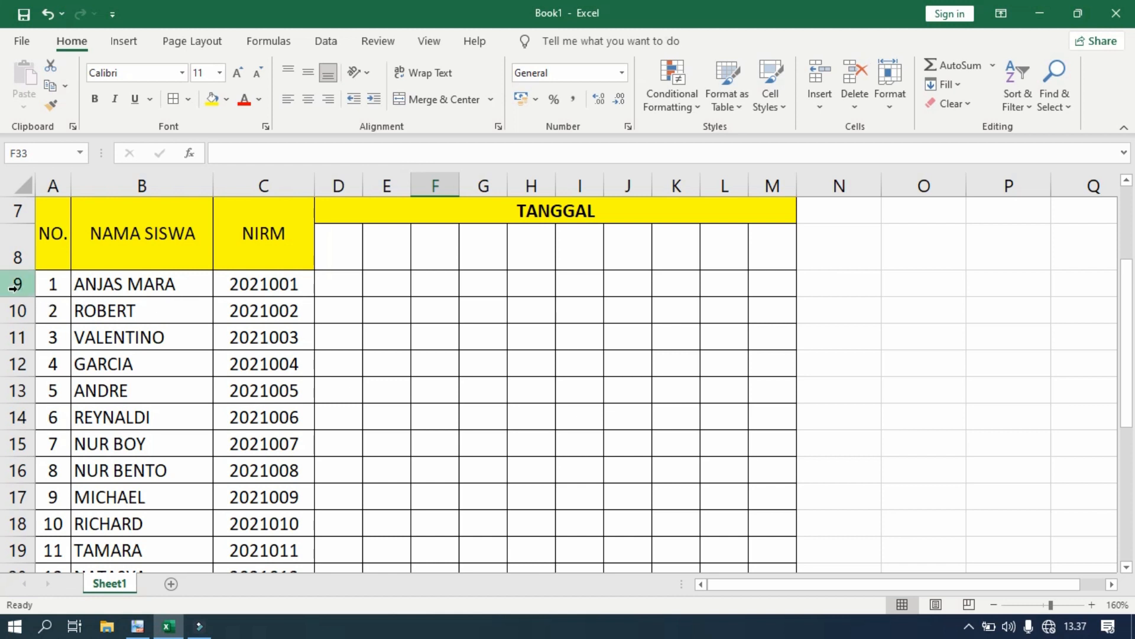
- Give rows 9–31 one larger uniform height and compare with the reference PDF
left_click_drag(13, 287, 7, 540)
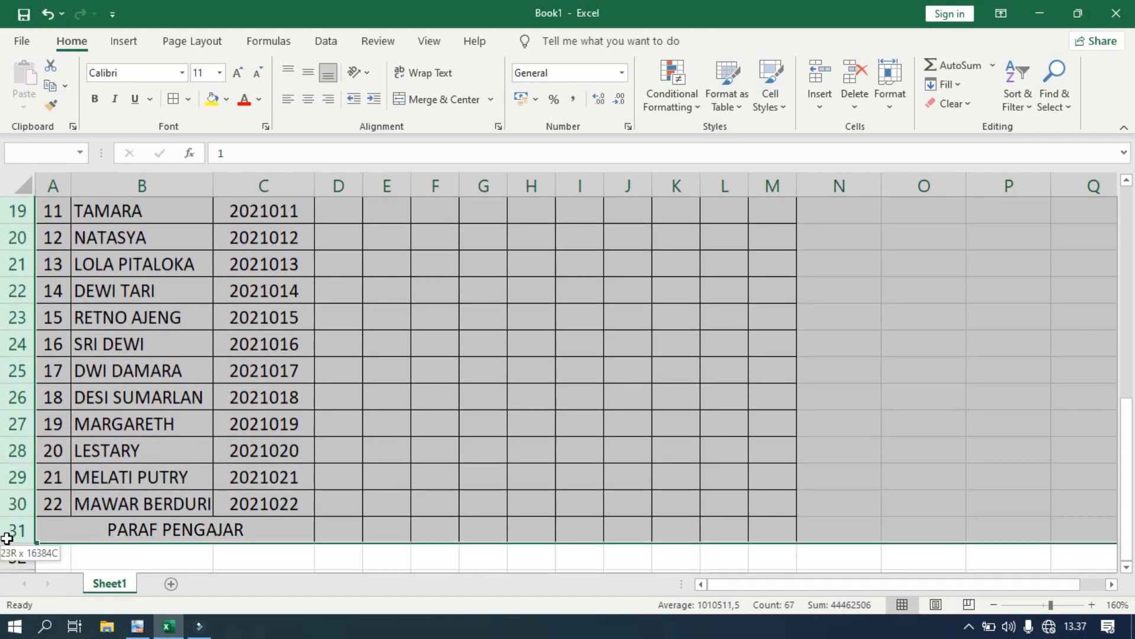
left_click_drag(7, 538, 7, 539)
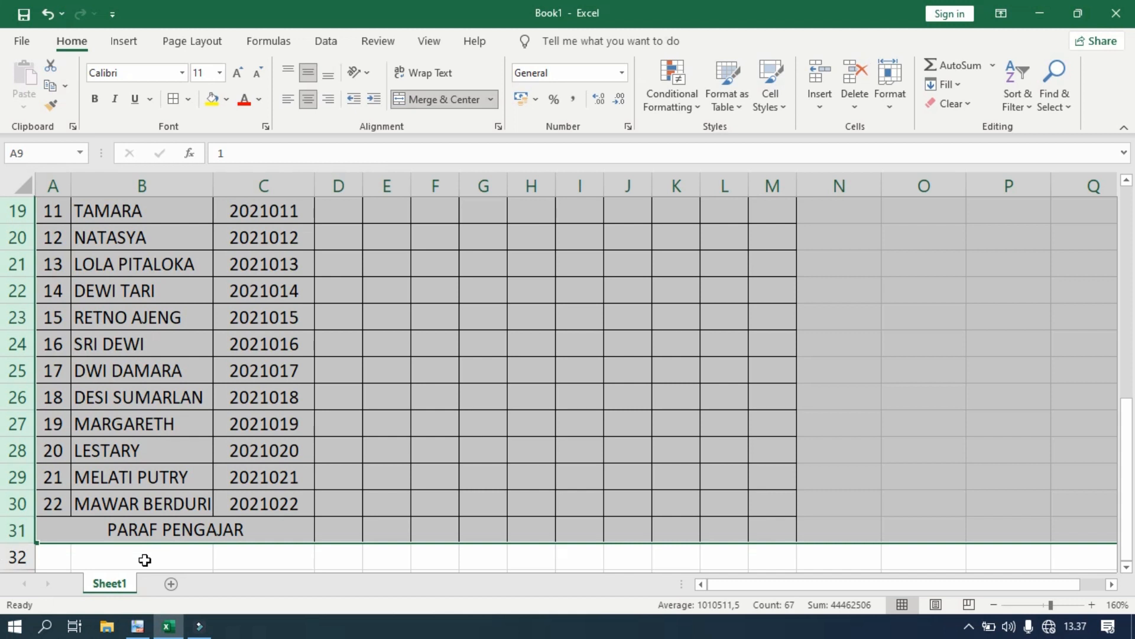
left_click_drag(29, 409, 25, 422)
scroll(142, 420, "down", 3)
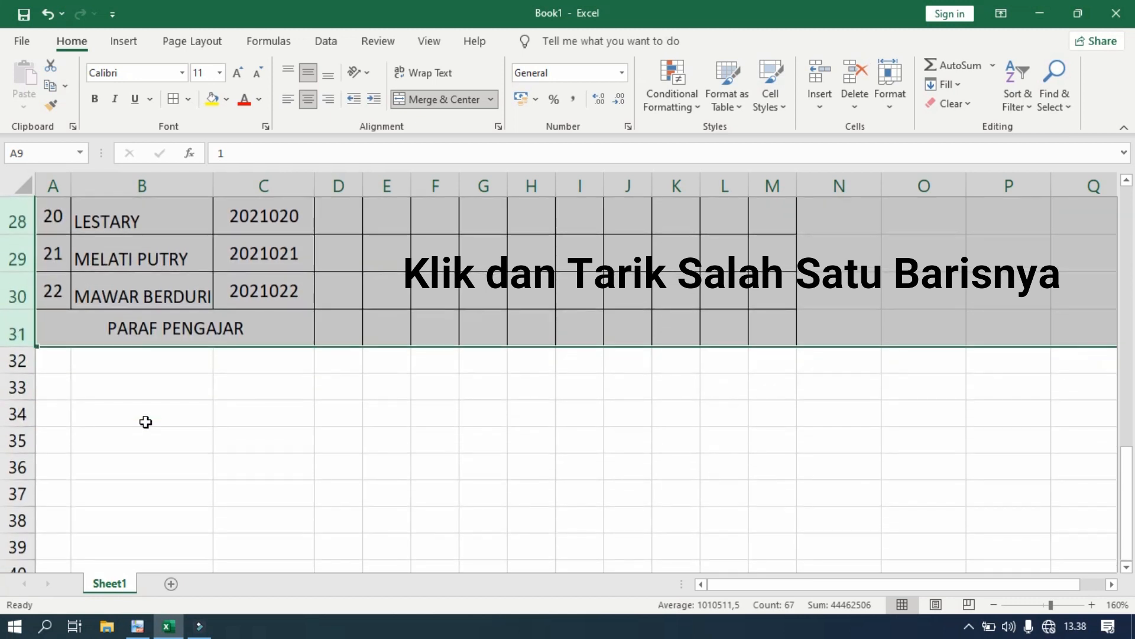
scroll(142, 420, "up", 1)
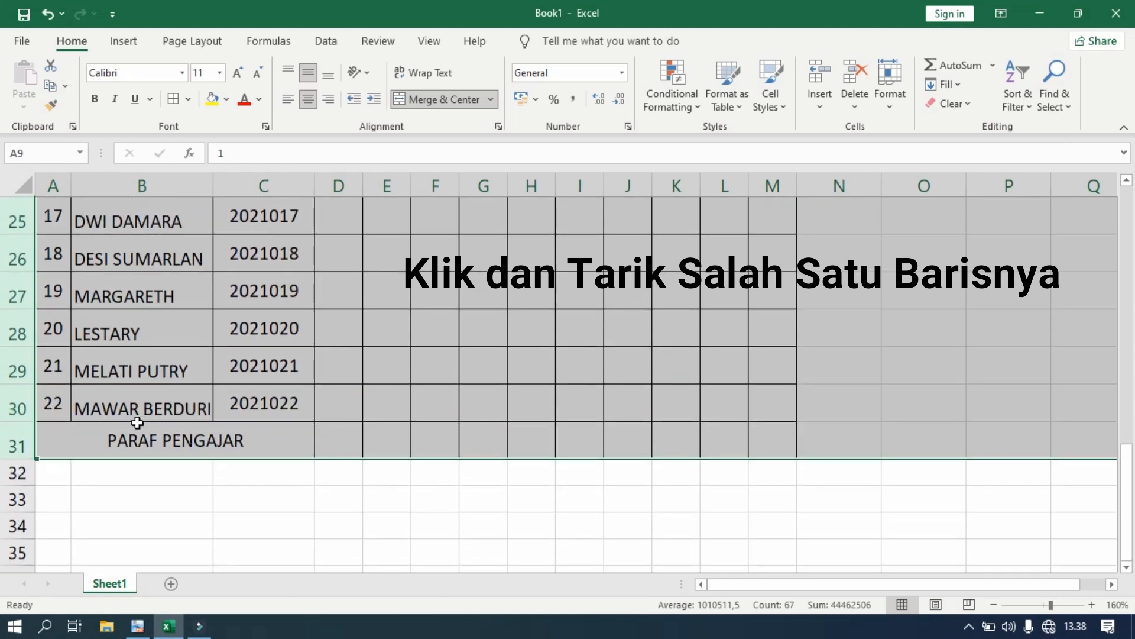
scroll(133, 420, "up", 8)
scroll(118, 438, "down", 6)
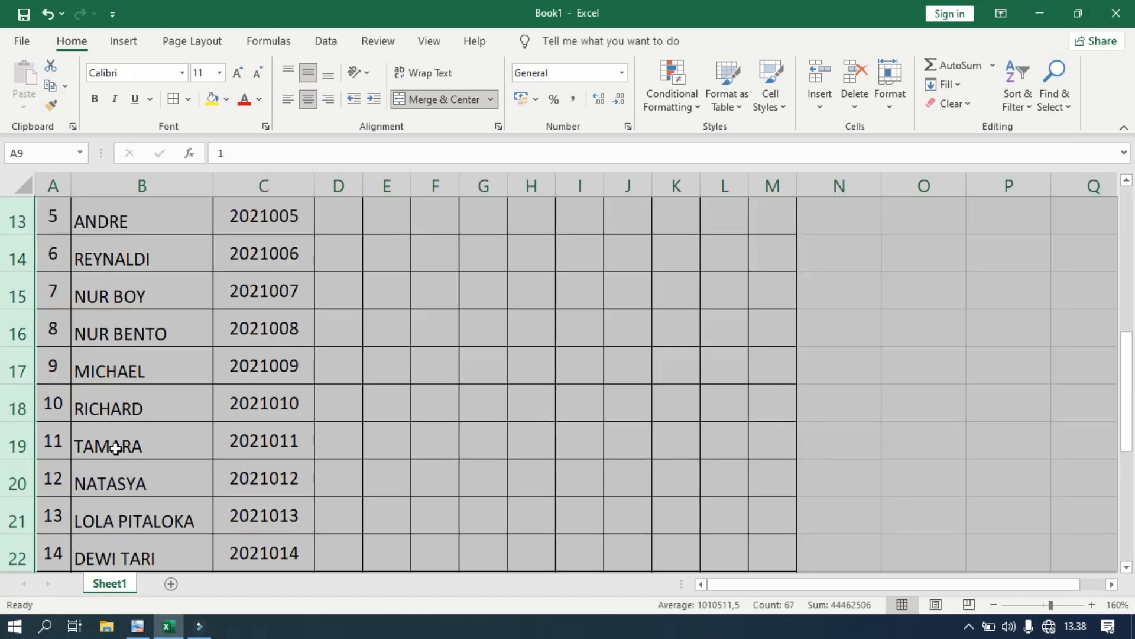
left_click(219, 417)
scroll(261, 428, "up", 4)
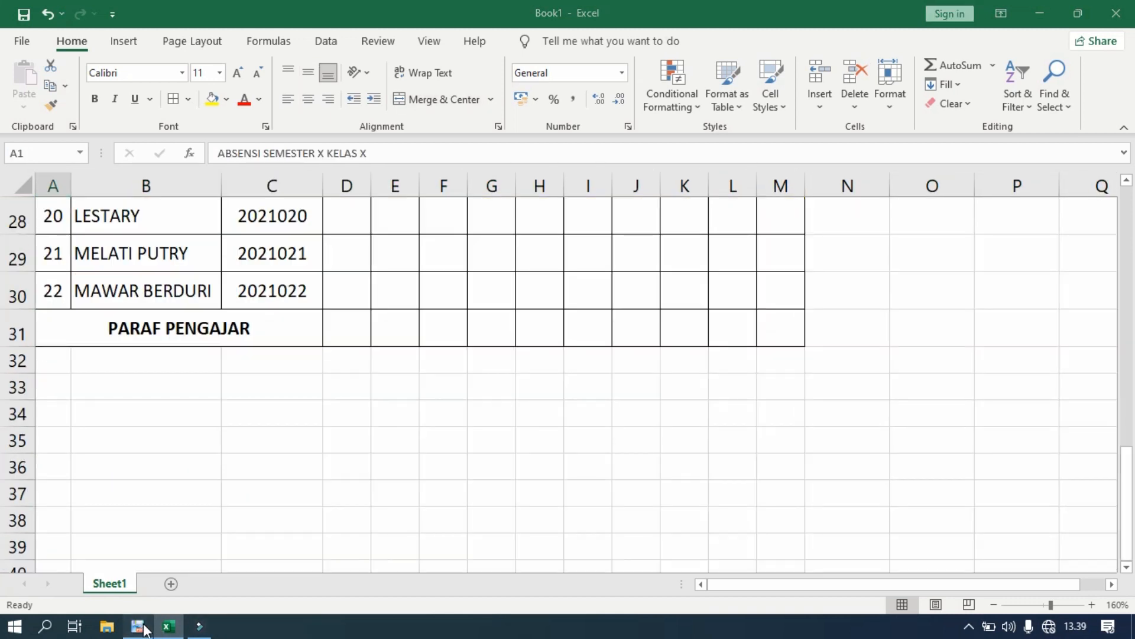
left_click(143, 628)
- Merge and center the row 1 title across A1:M1 and make it bold
scroll(376, 437, "up", 10)
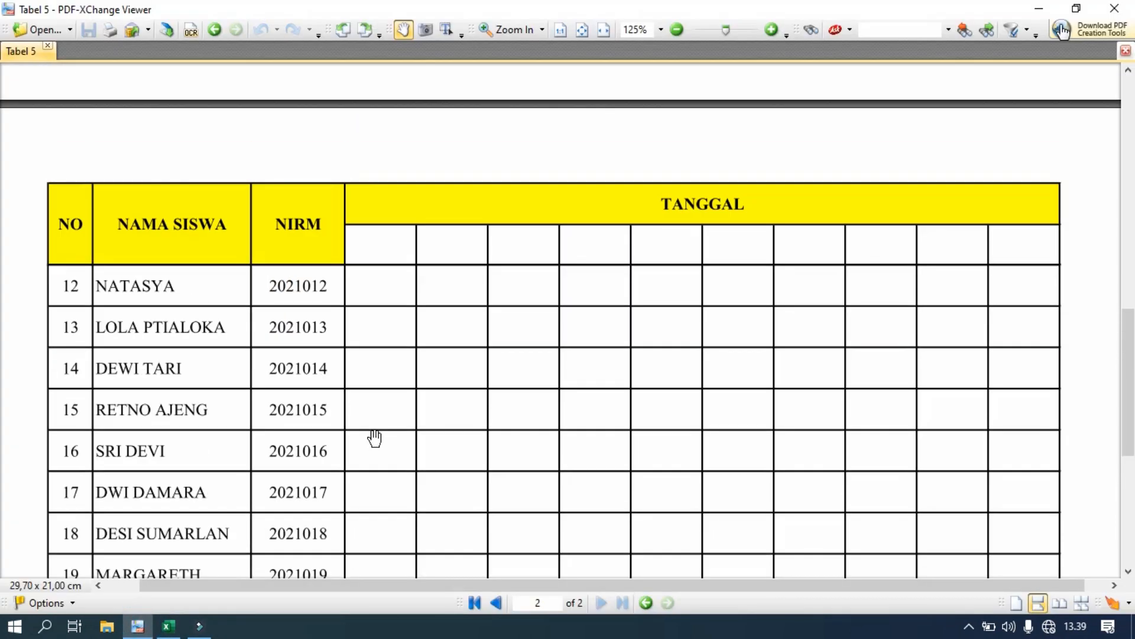
scroll(376, 431, "up", 1)
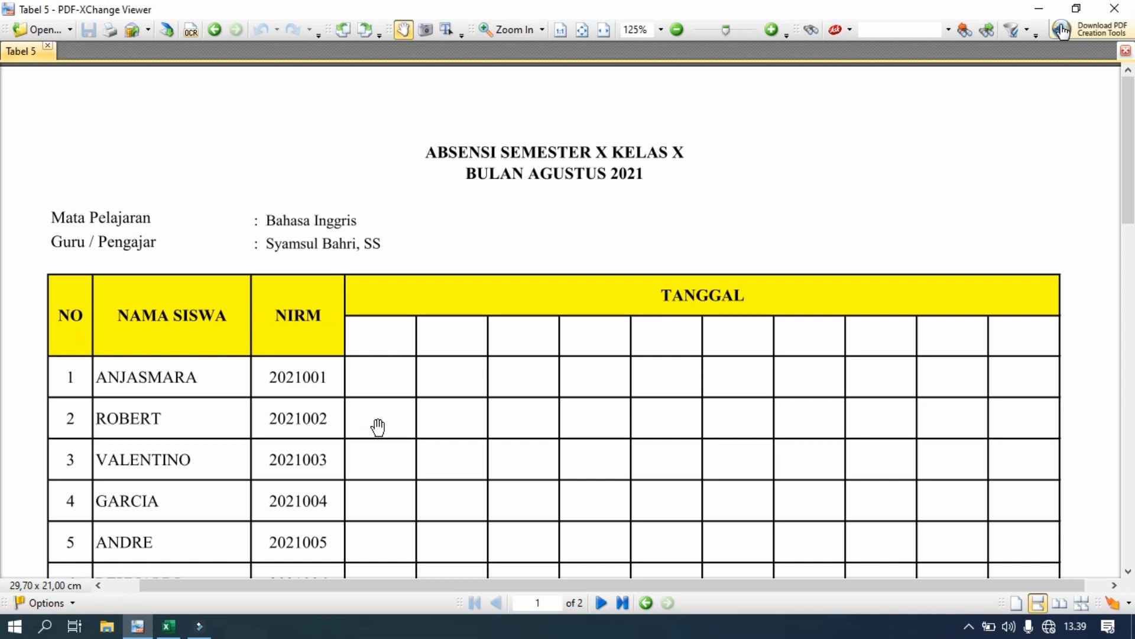
left_click(168, 627)
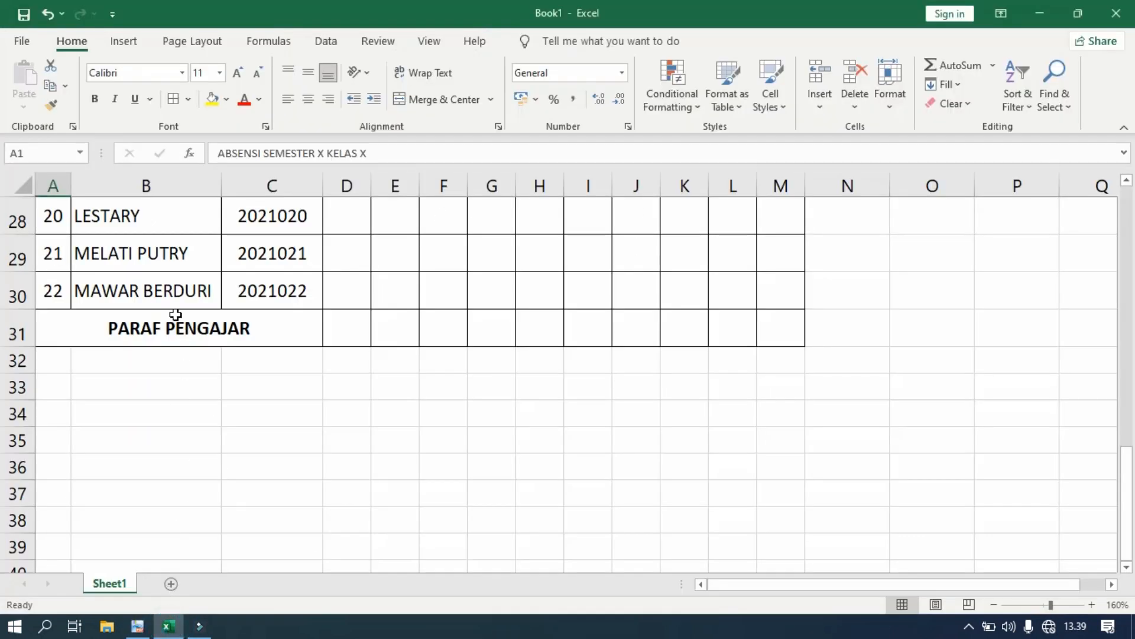
scroll(185, 458, "up", 9)
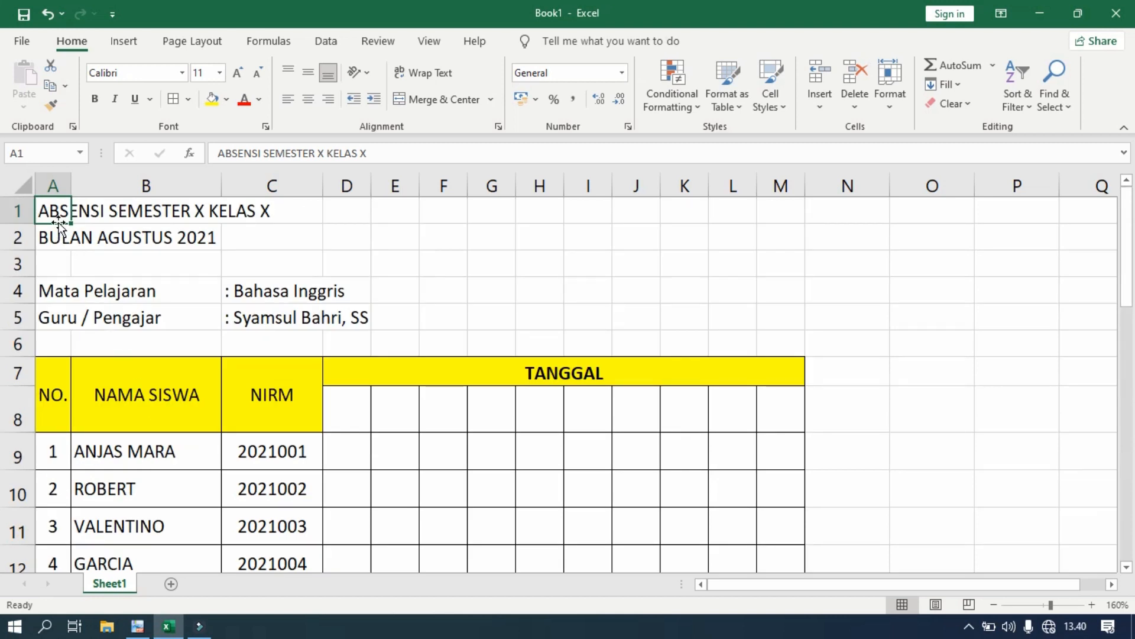
left_click_drag(51, 210, 787, 211)
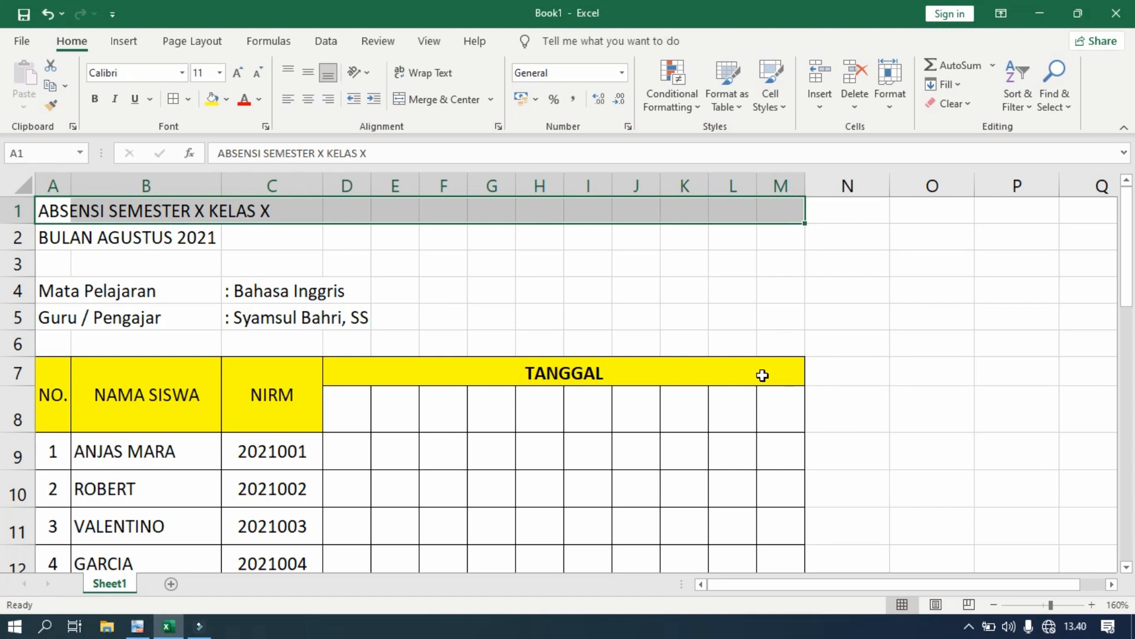
left_click(438, 100)
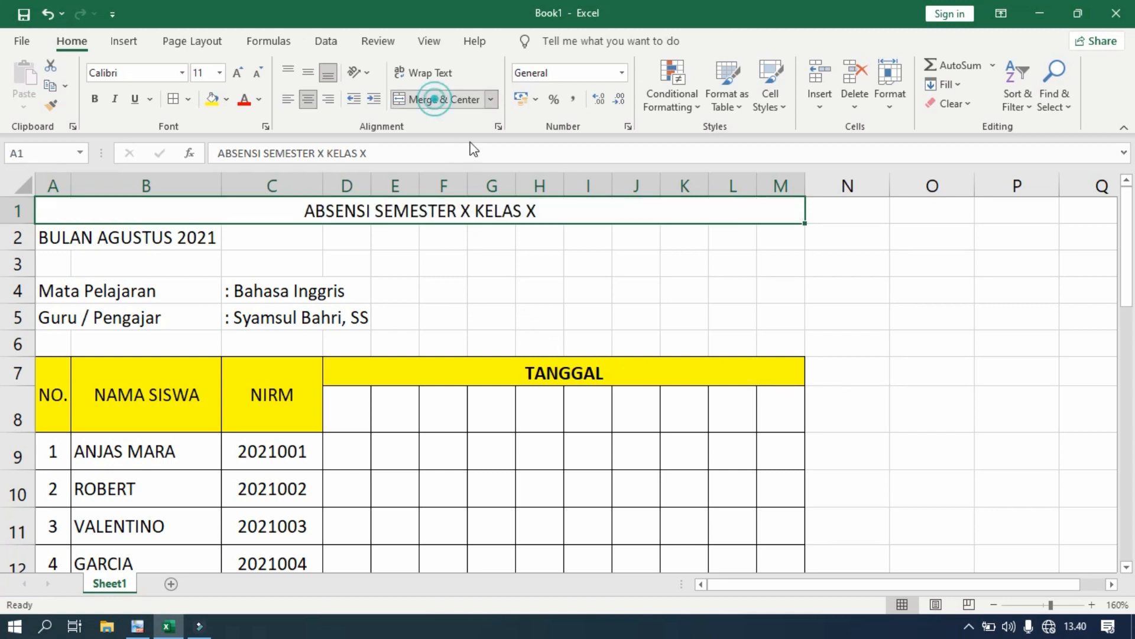
left_click(95, 98)
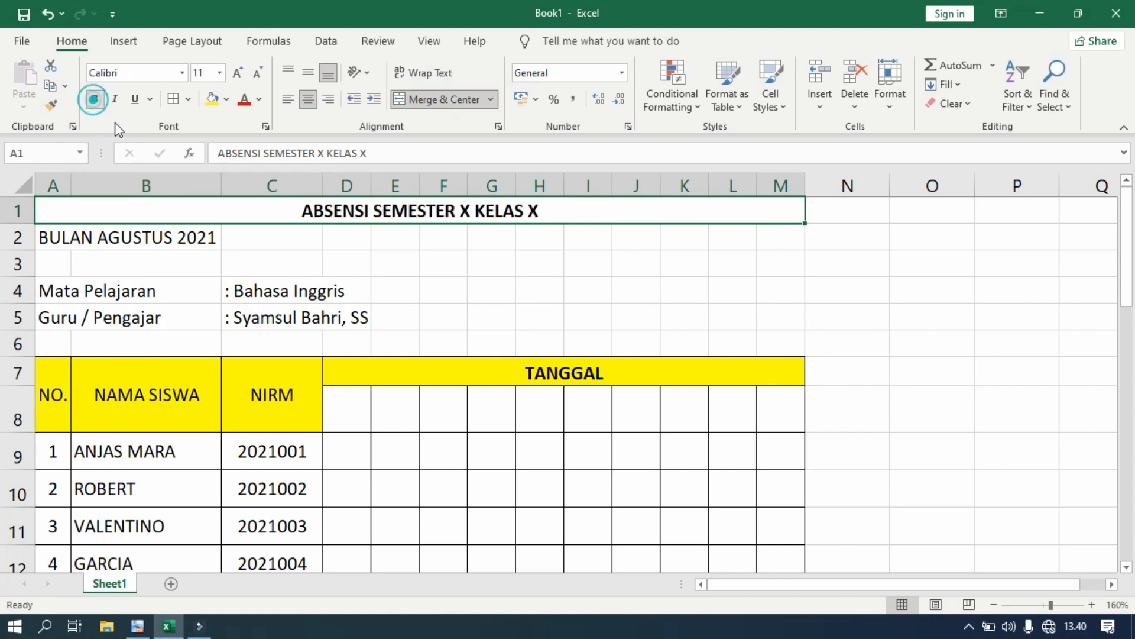
- Merge and center BULAN AGUSTUS 2021 across A2:M2 and make it bold
left_click_drag(51, 236, 770, 241)
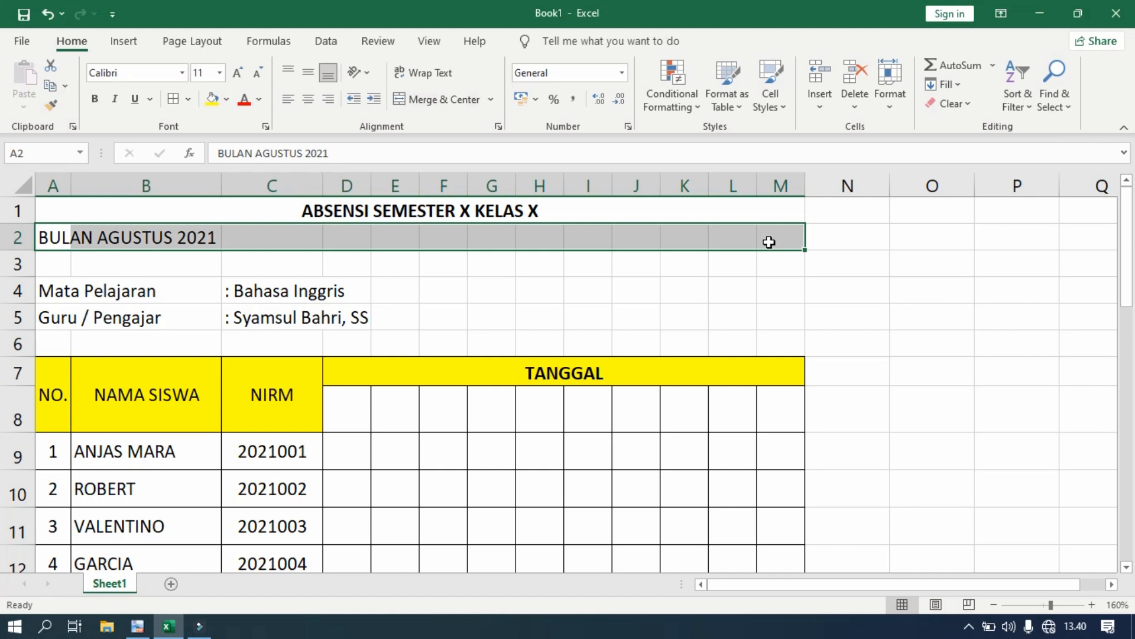
left_click(445, 99)
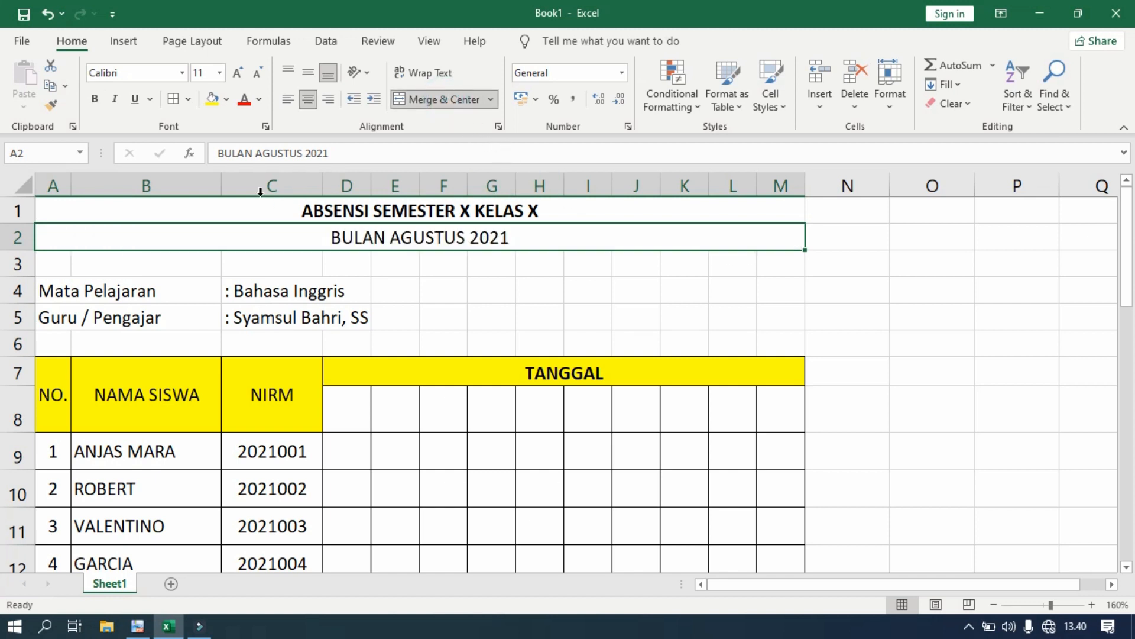
left_click(95, 99)
left_click(928, 348)
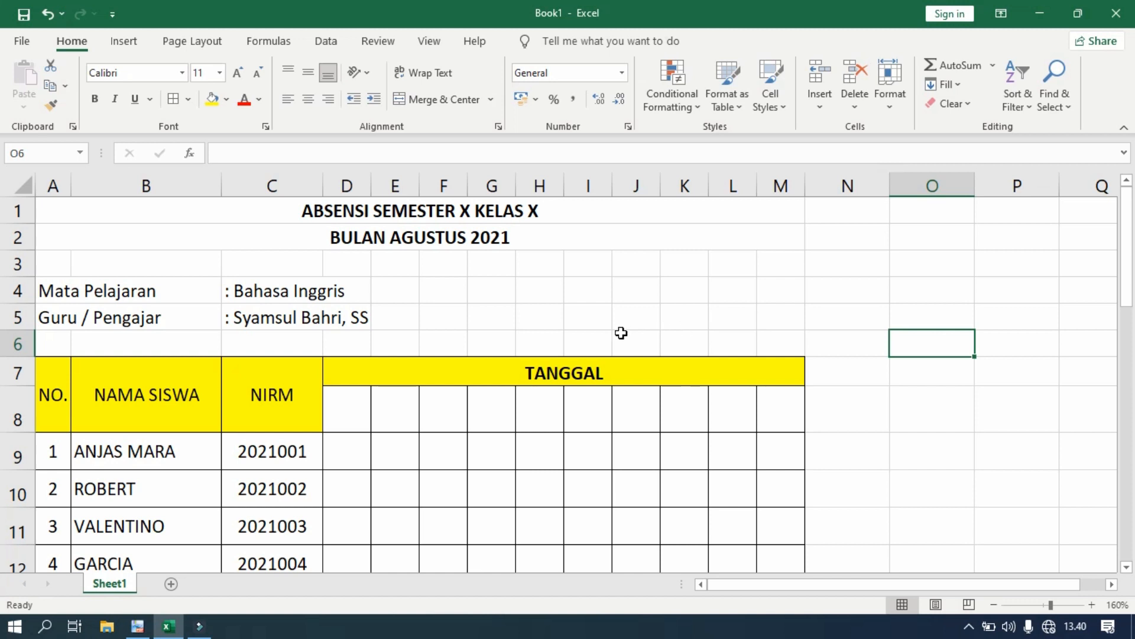
- Review the A4 portrait, 2-page print preview against the reference PDF, then exit it
left_click(19, 47)
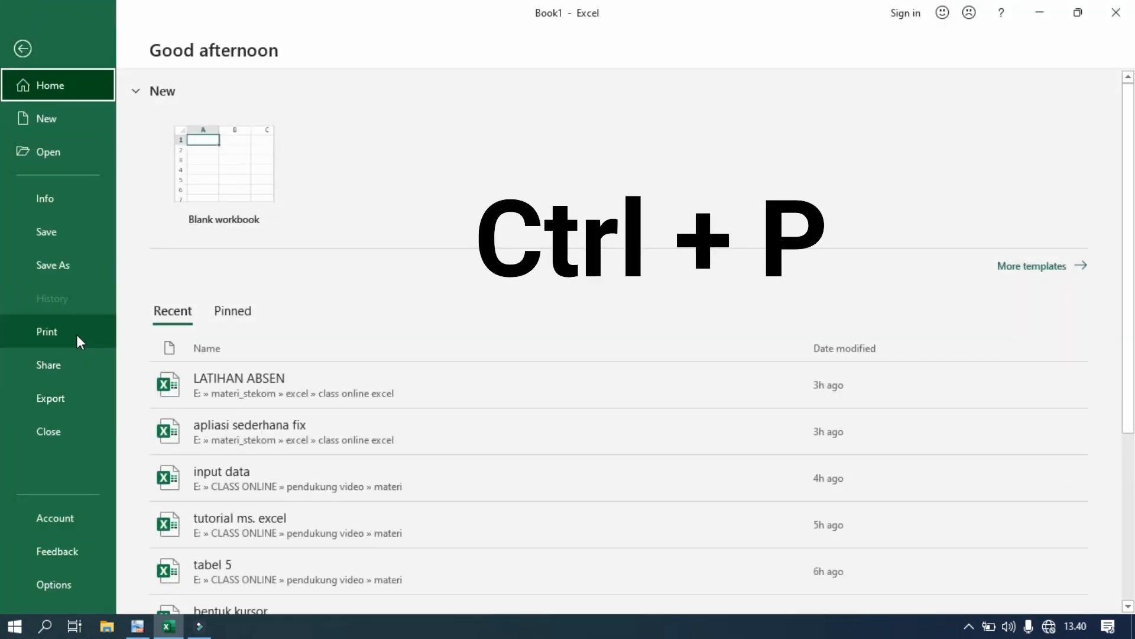
left_click(77, 334)
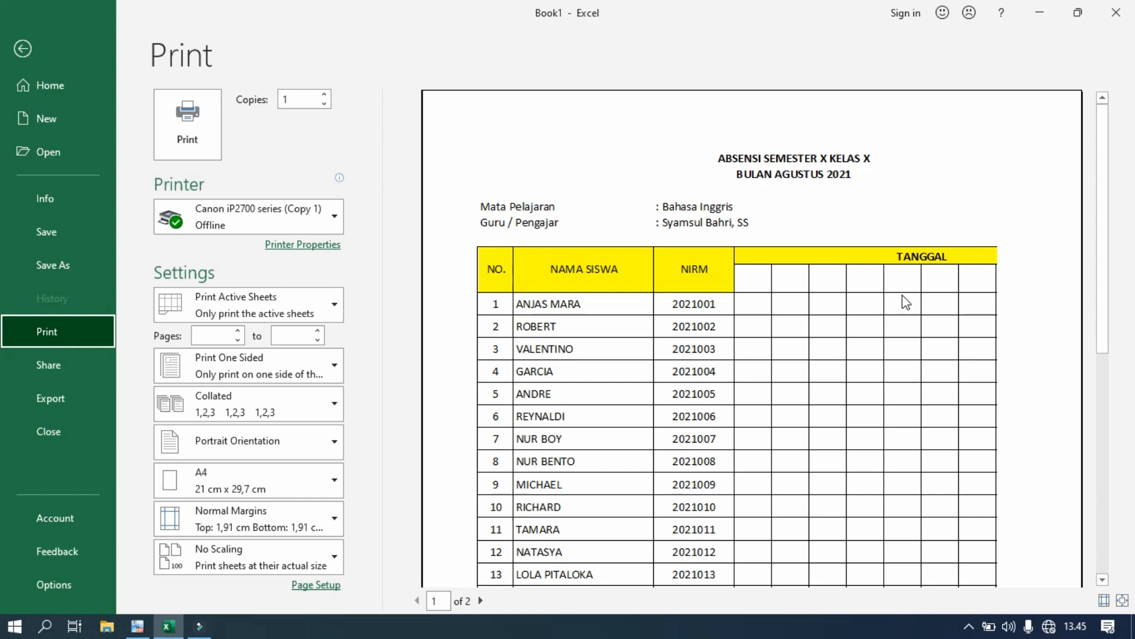
left_click(138, 626)
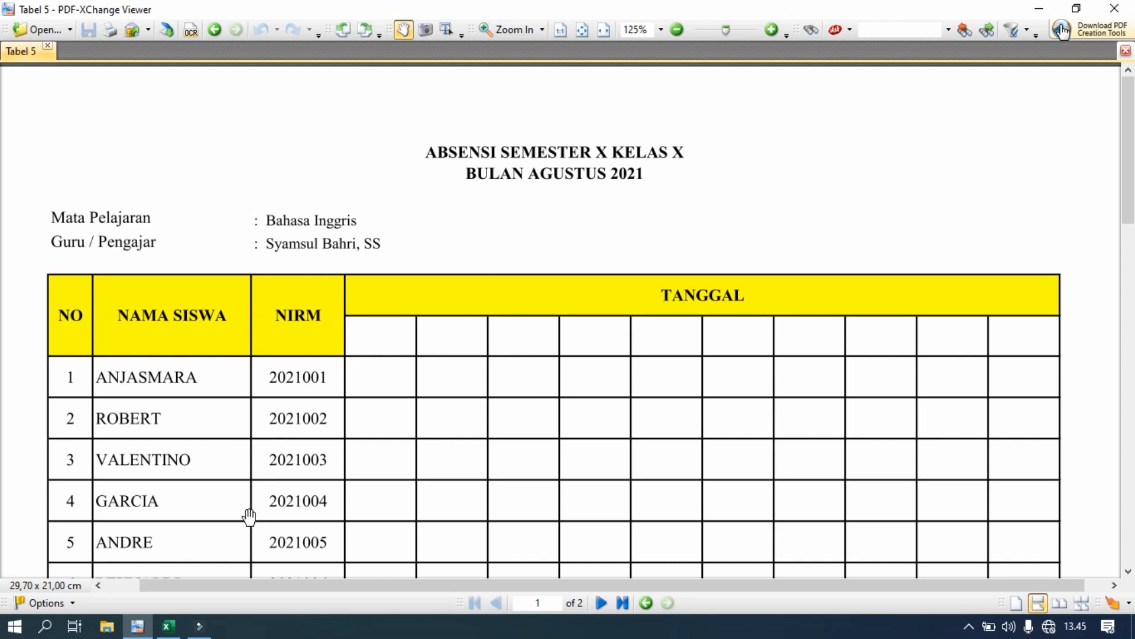
left_click(168, 626)
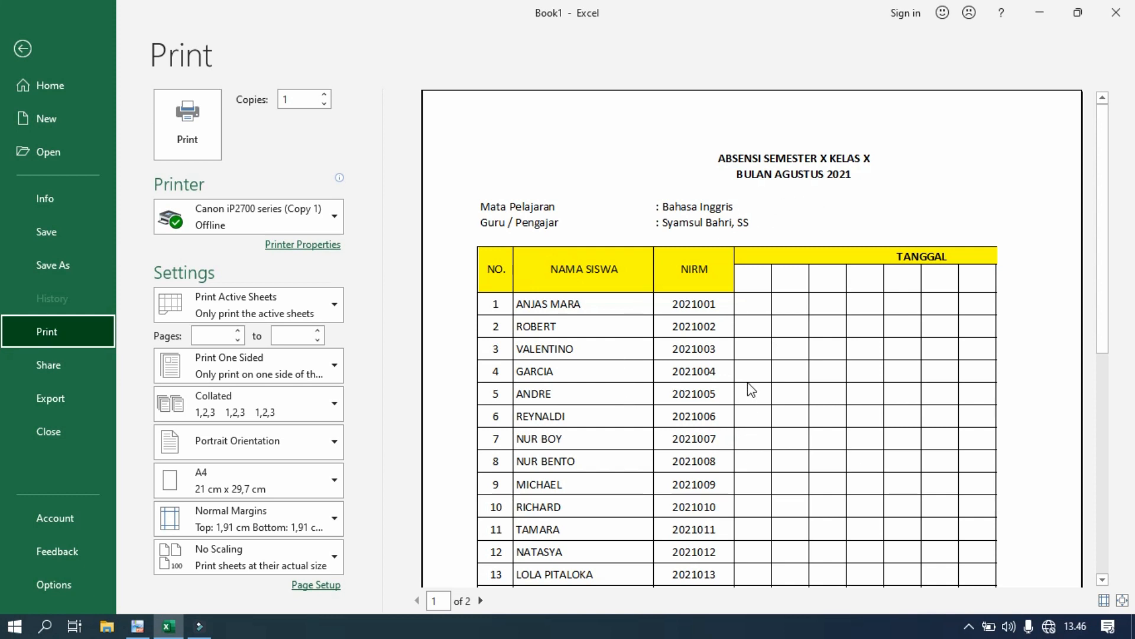
scroll(751, 389, "down", 1)
scroll(752, 388, "down", 1)
scroll(796, 409, "up", 2)
left_click(22, 49)
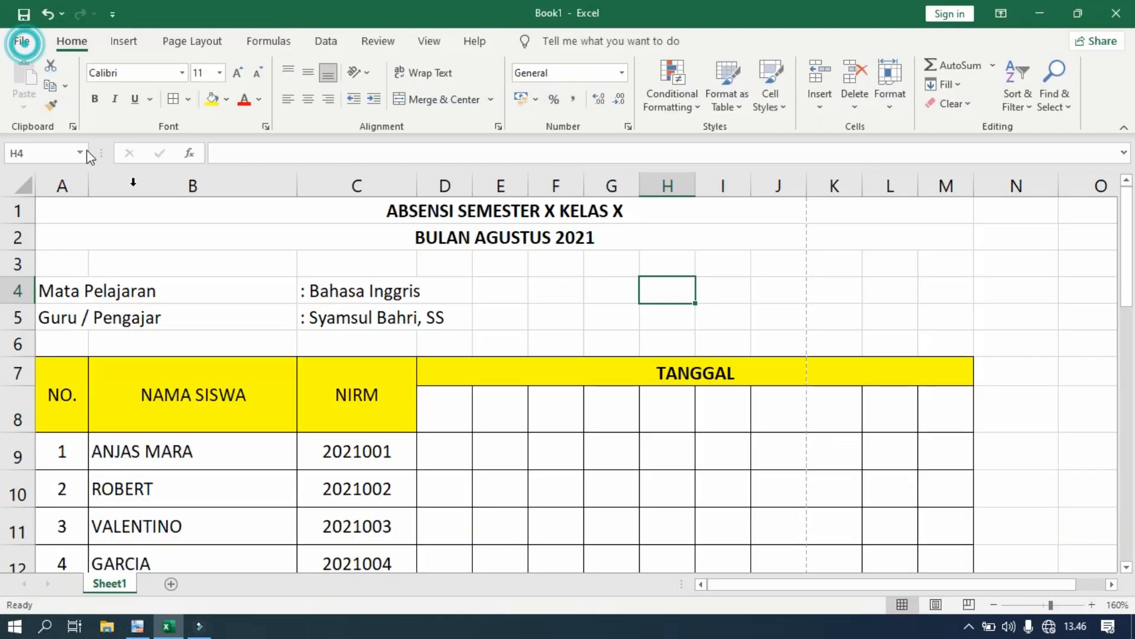
- Switch page orientation to Landscape and verify it in the print preview
left_click(194, 41)
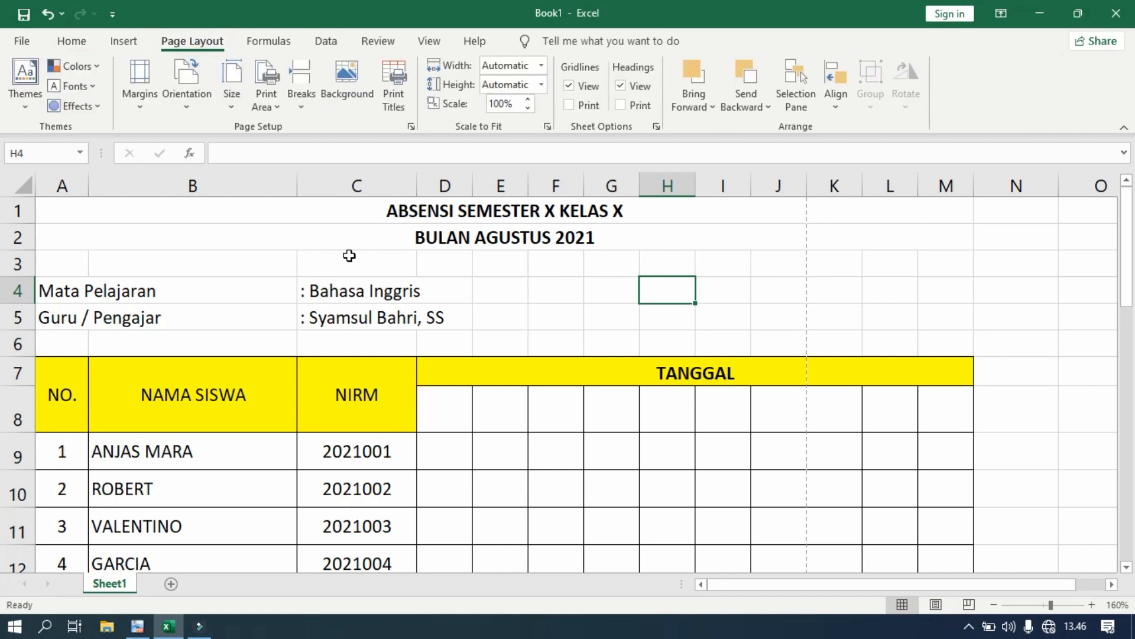
left_click(197, 106)
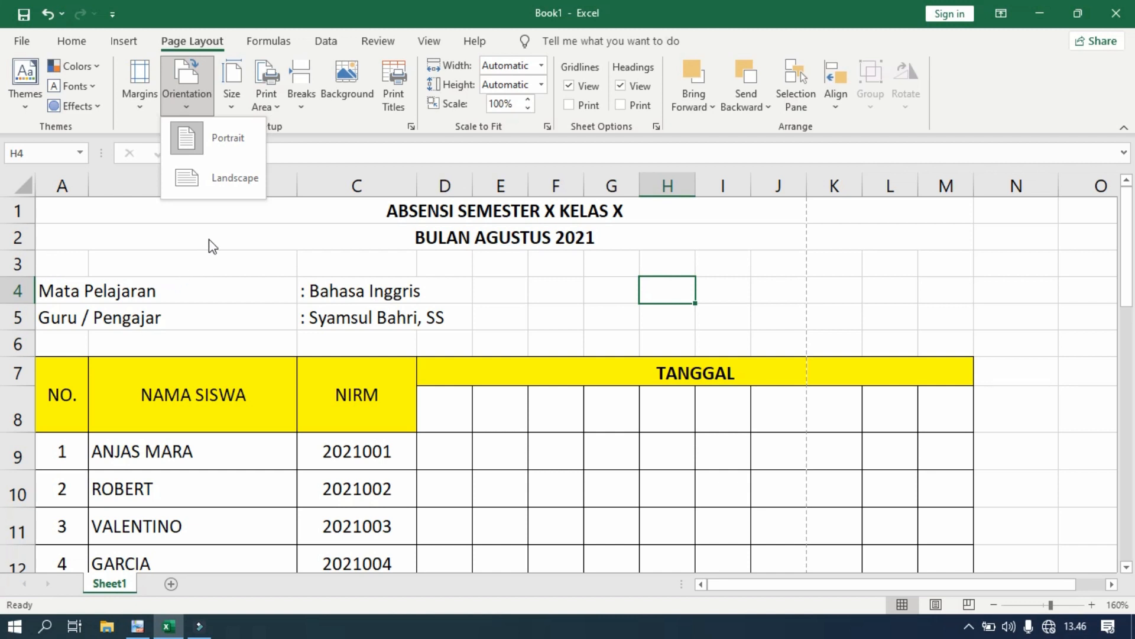
left_click(237, 176)
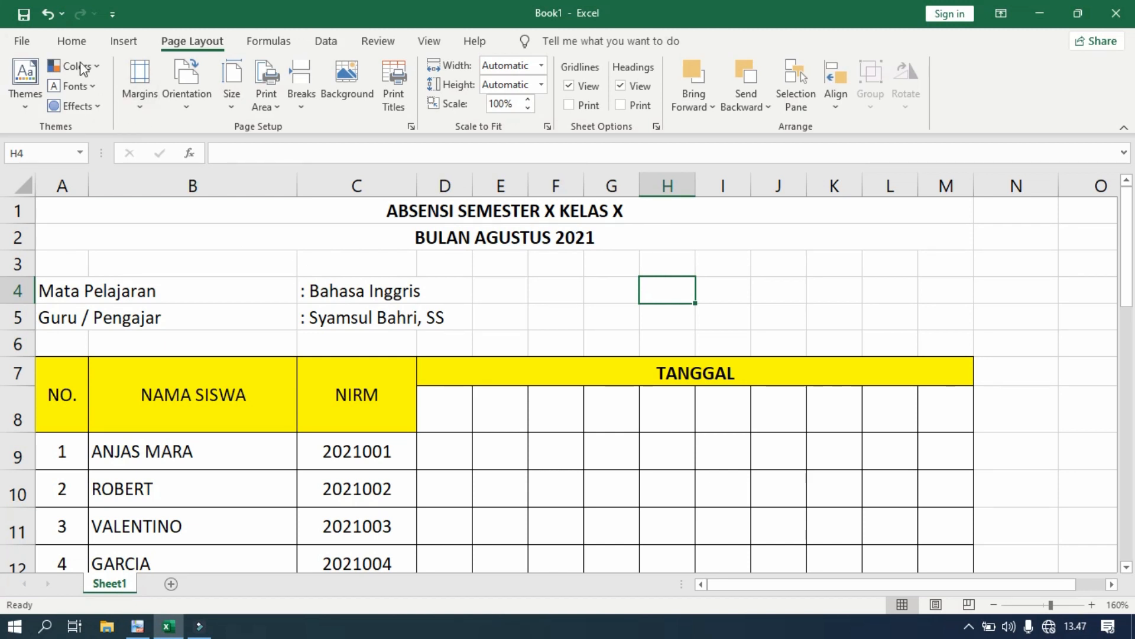
left_click(21, 41)
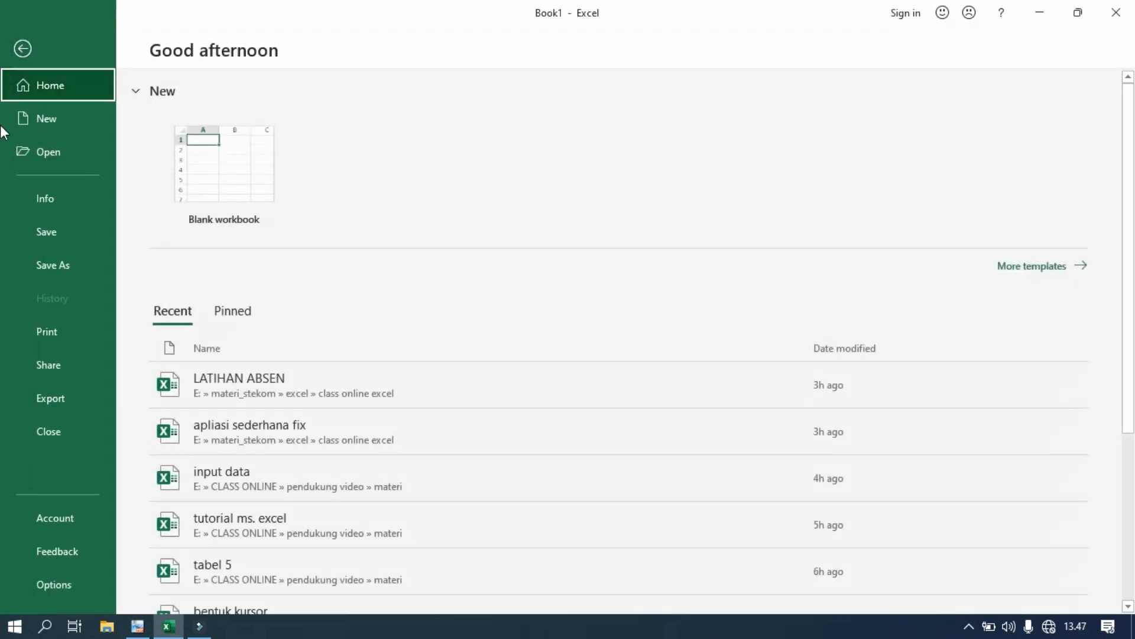
left_click(53, 342)
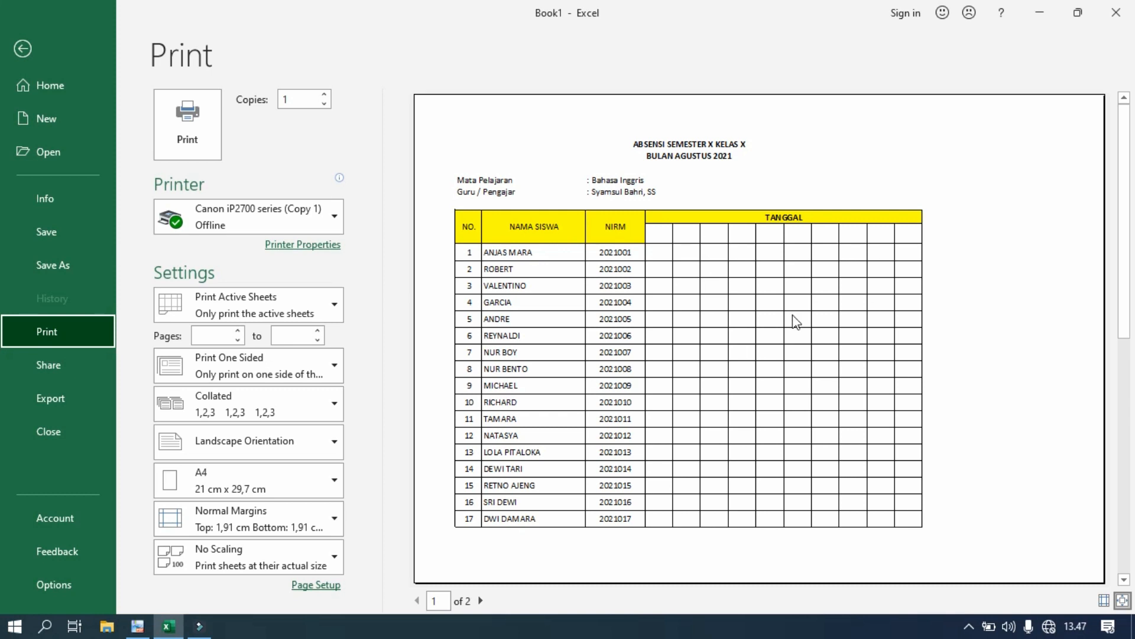
left_click(22, 49)
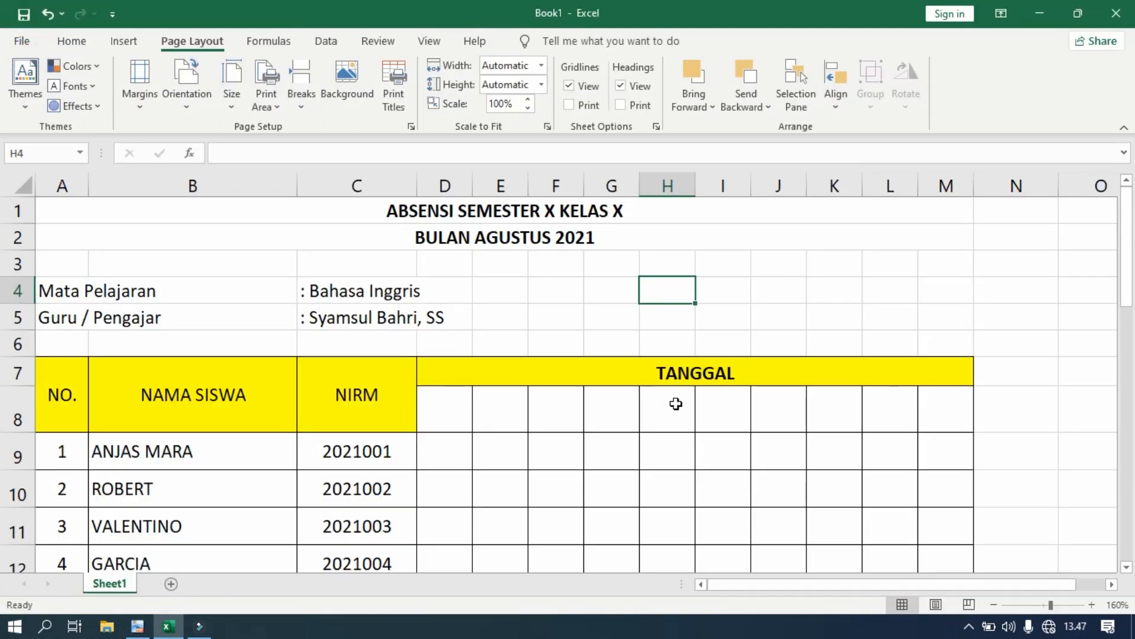
- Widen columns B and C slightly
scroll(676, 403, "down", 4)
scroll(676, 403, "up", 4)
left_click_drag(299, 195, 309, 196)
left_click_drag(431, 189, 448, 190)
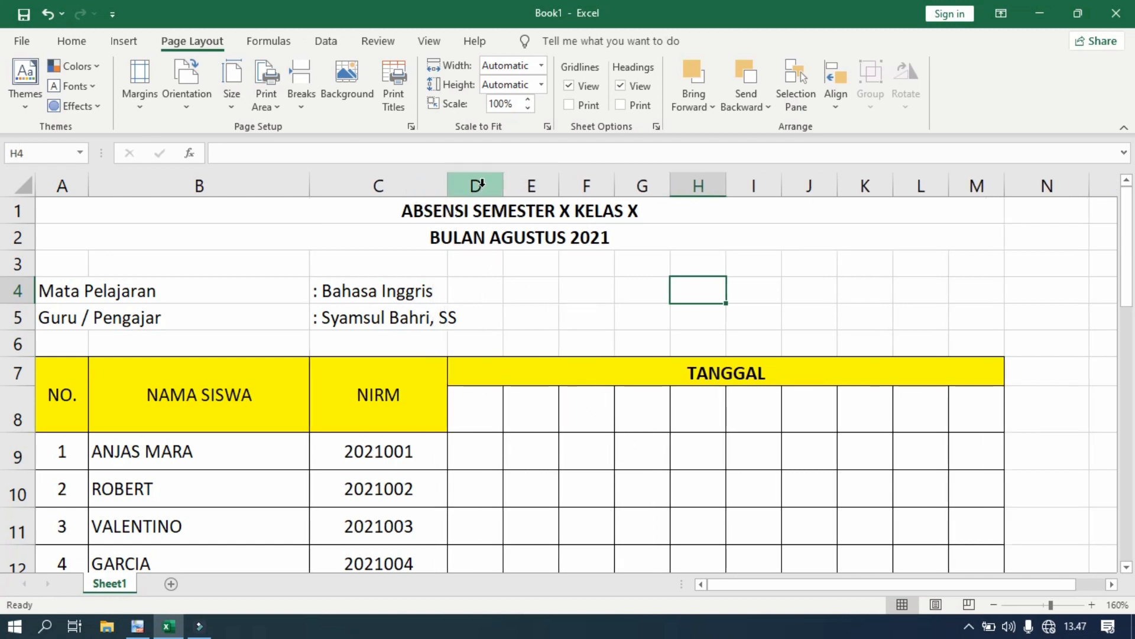
- Resize the selected date columns D–M together to one equal, wider width that fits the page
left_click_drag(479, 185, 967, 186)
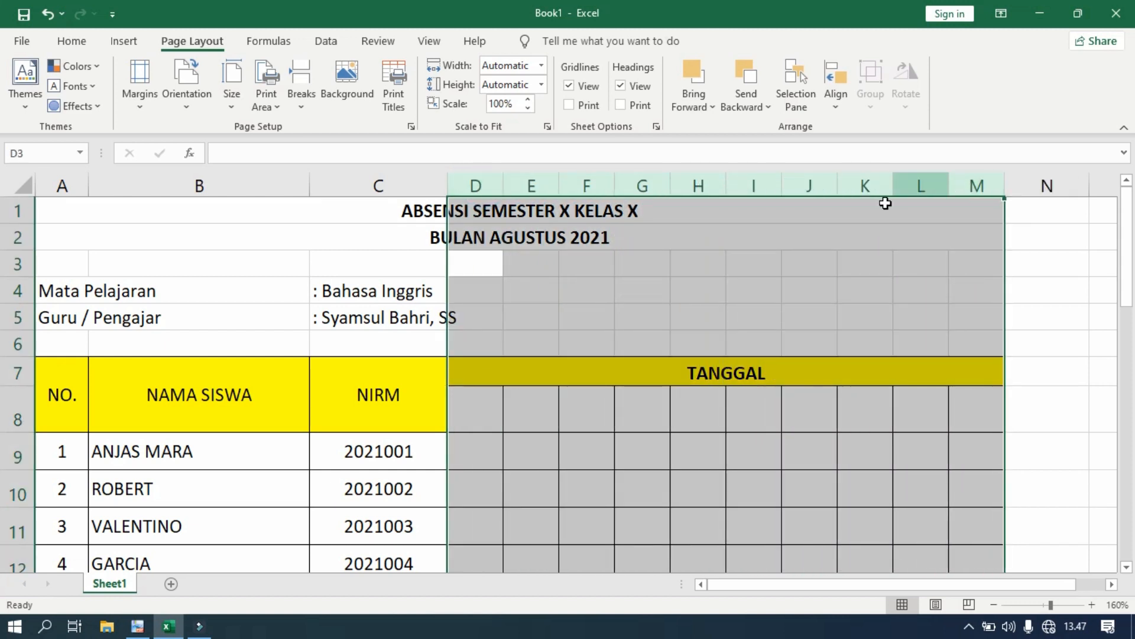
left_click_drag(785, 190, 805, 186)
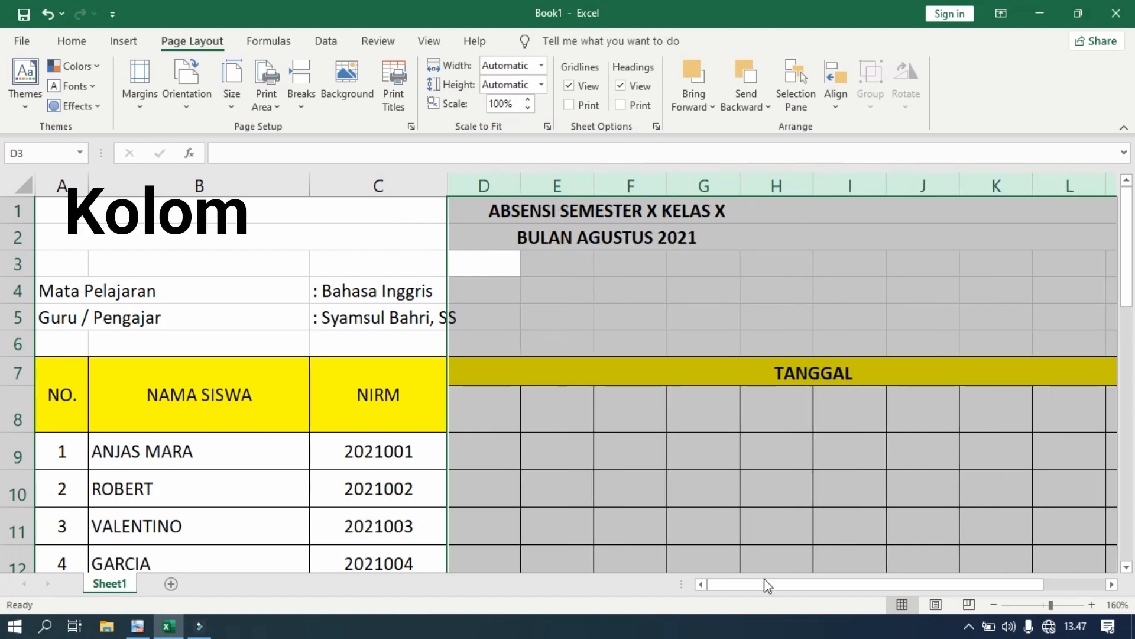
left_click_drag(761, 587, 889, 589)
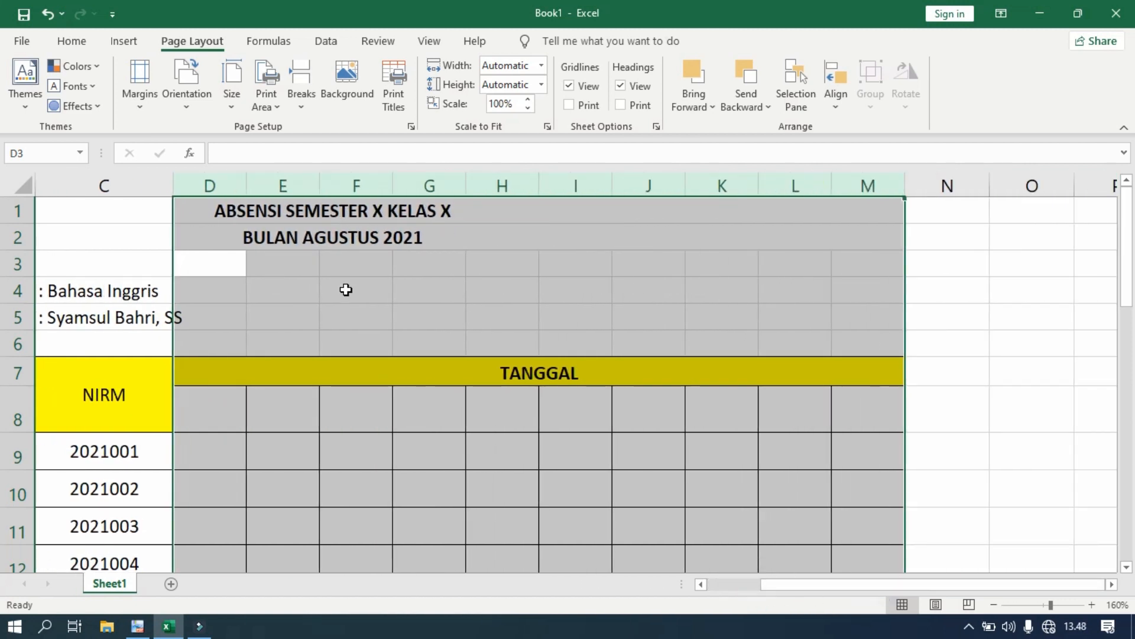
left_click_drag(247, 187, 260, 195)
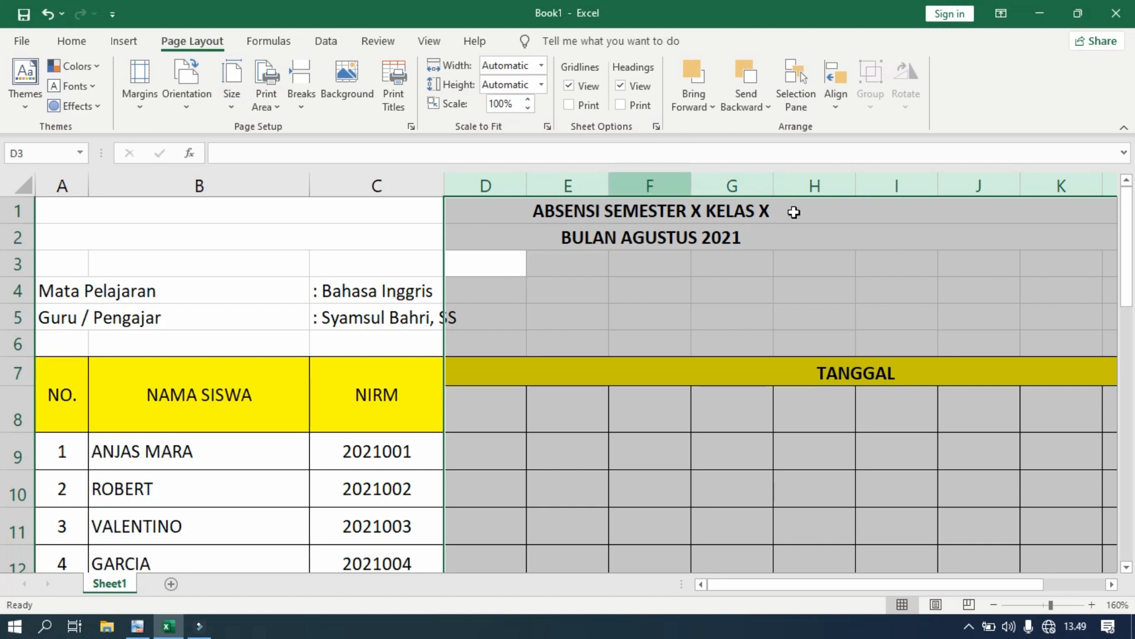
left_click_drag(893, 584, 999, 588)
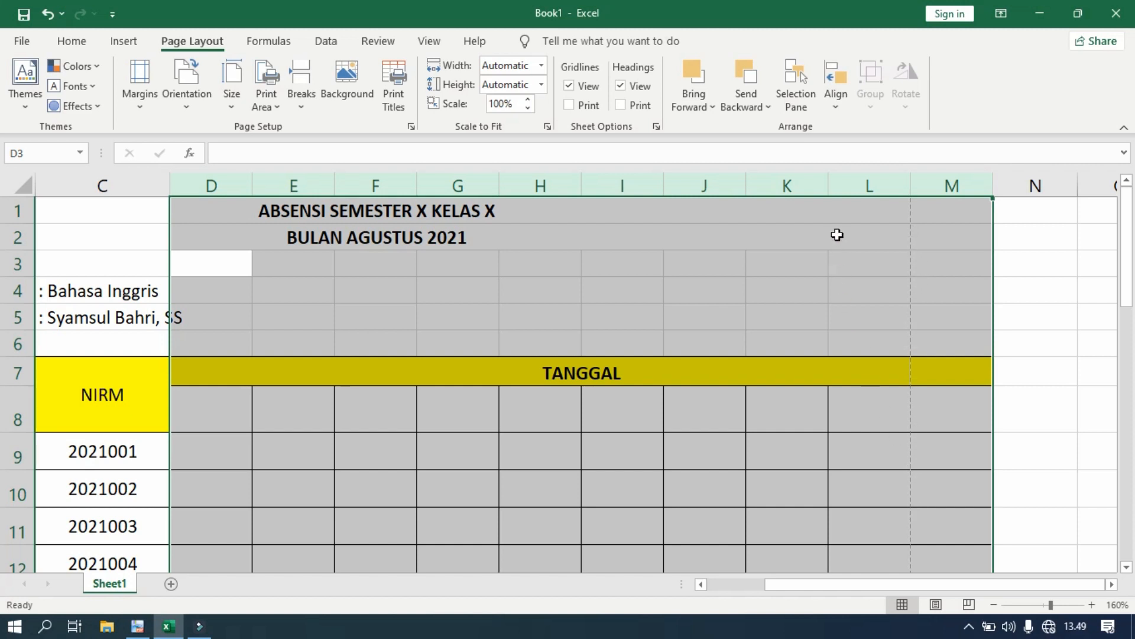
left_click_drag(829, 185, 821, 180)
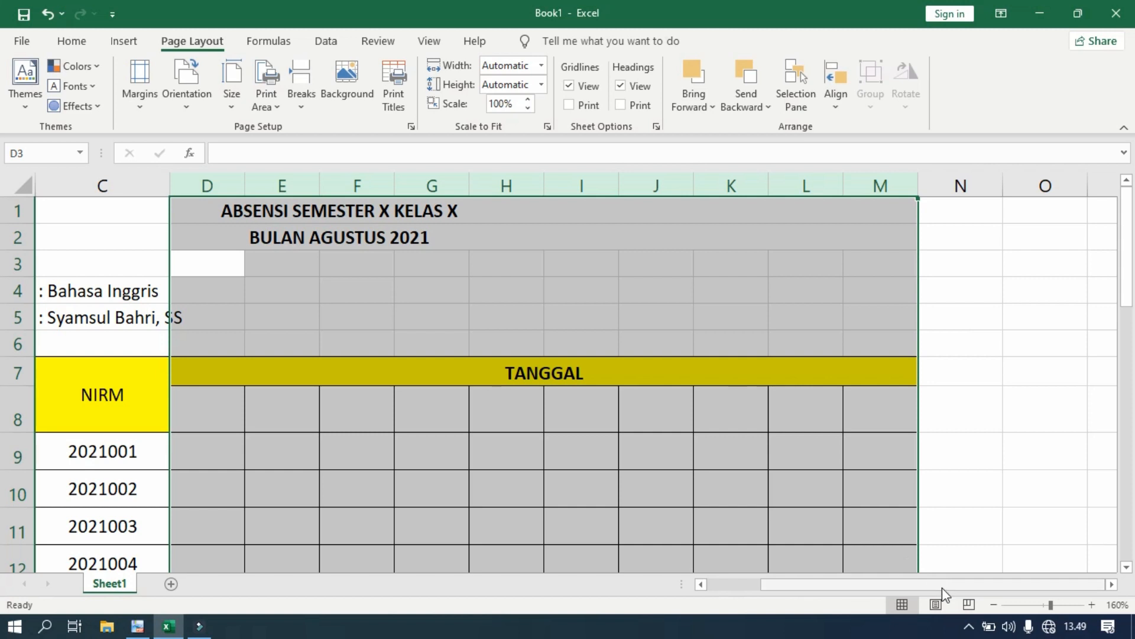
left_click_drag(843, 190, 847, 190)
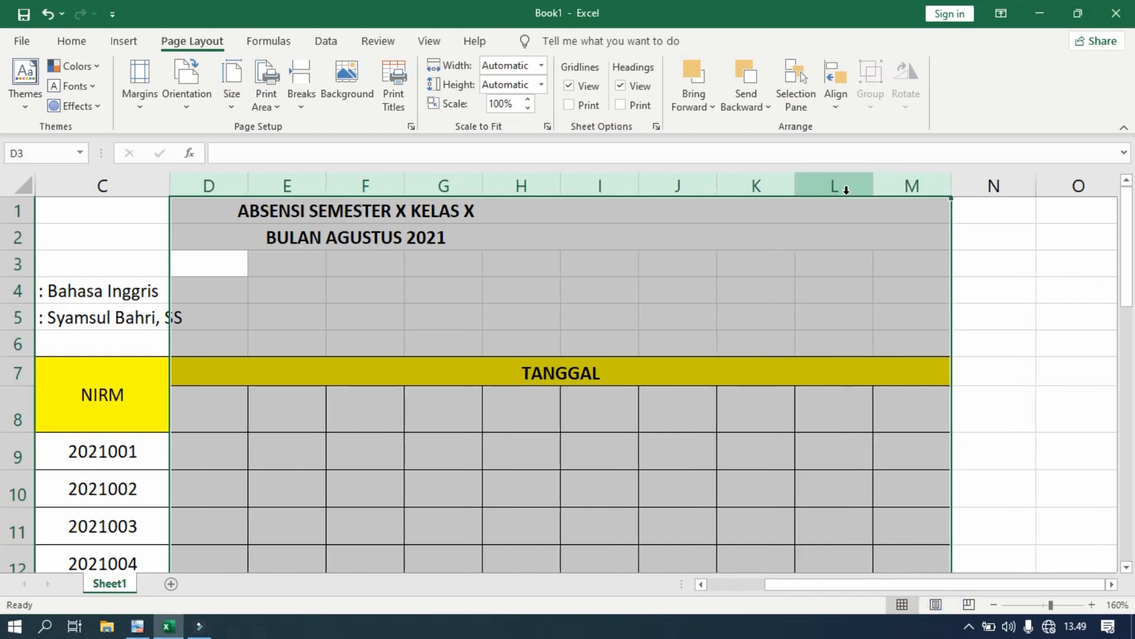
left_click(846, 194)
left_click(893, 281)
scroll(879, 331, "down", 4)
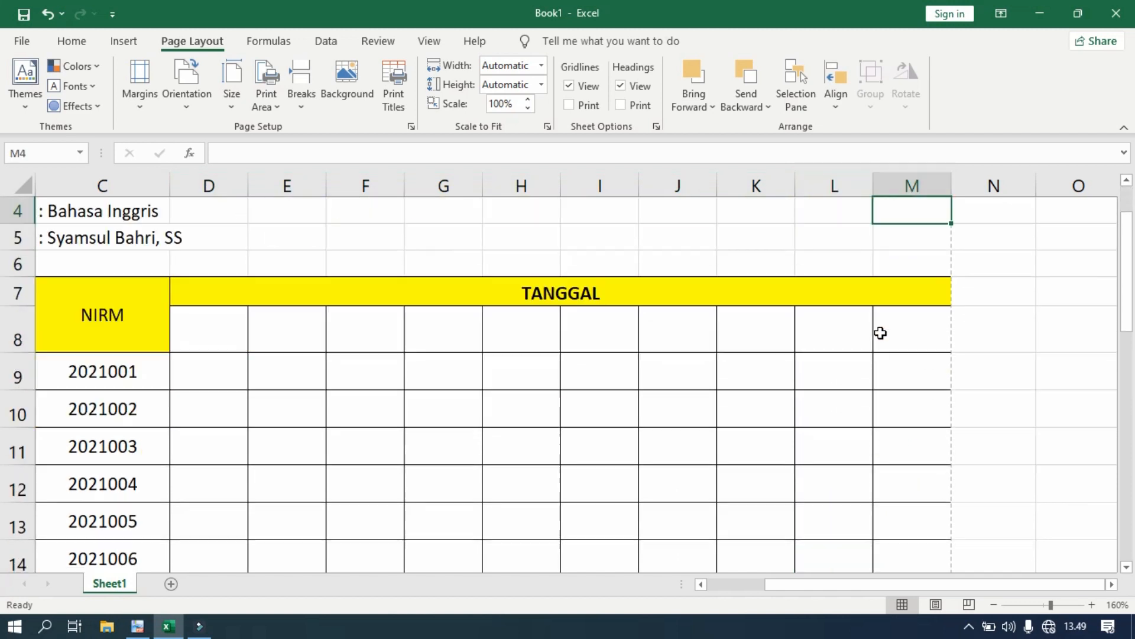
scroll(758, 355, "down", 6)
scroll(758, 356, "up", 2)
scroll(757, 356, "up", 3)
- Show the Print preview from the File backstage to check the landscape layout
left_click(21, 40)
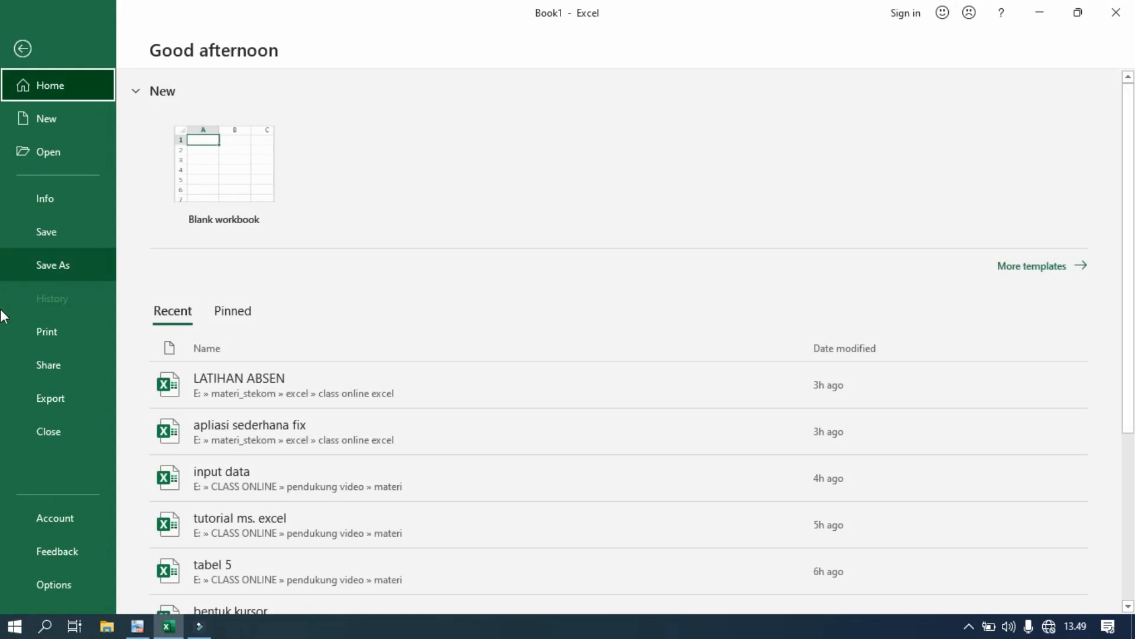
left_click(63, 334)
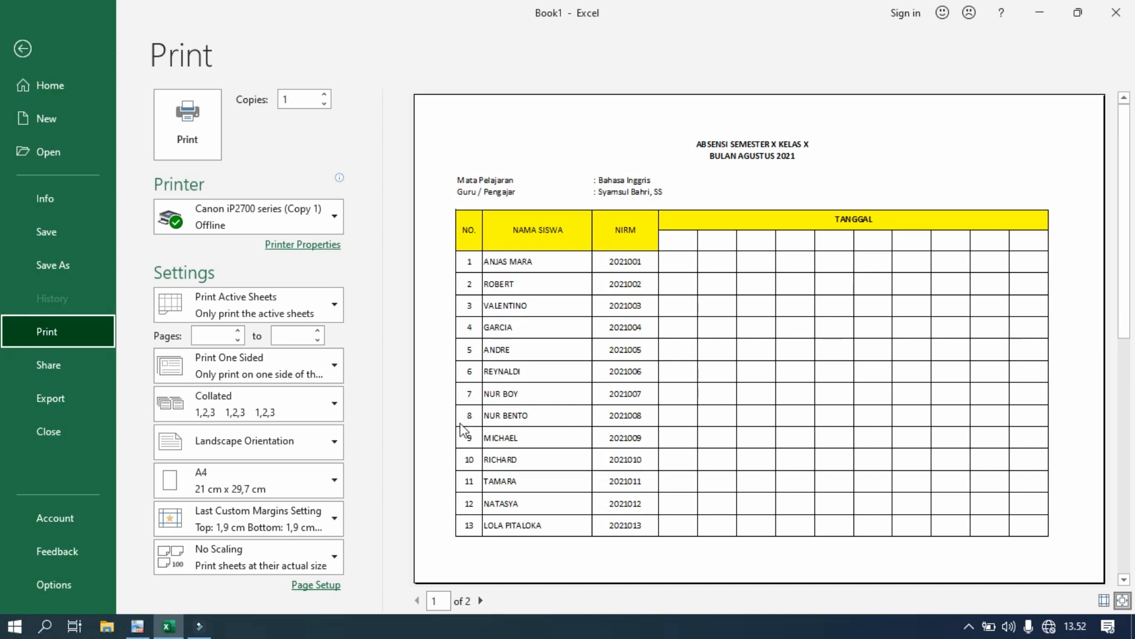
- In Page Setup's Margins settings, enable Center on page: Horizontally and confirm
left_click(302, 591)
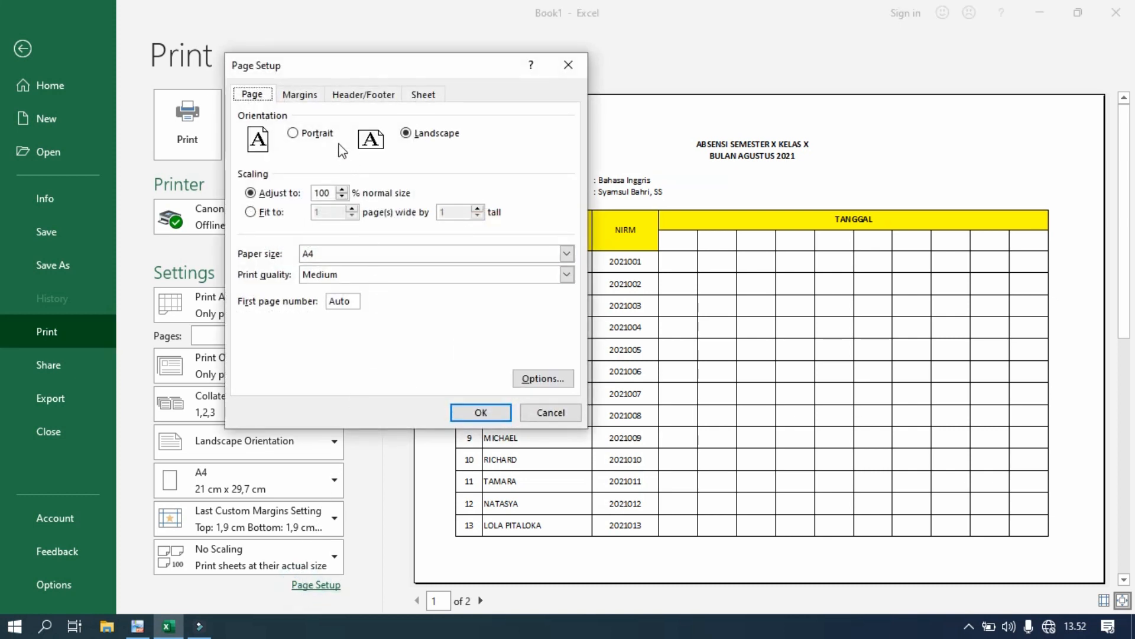
left_click(310, 95)
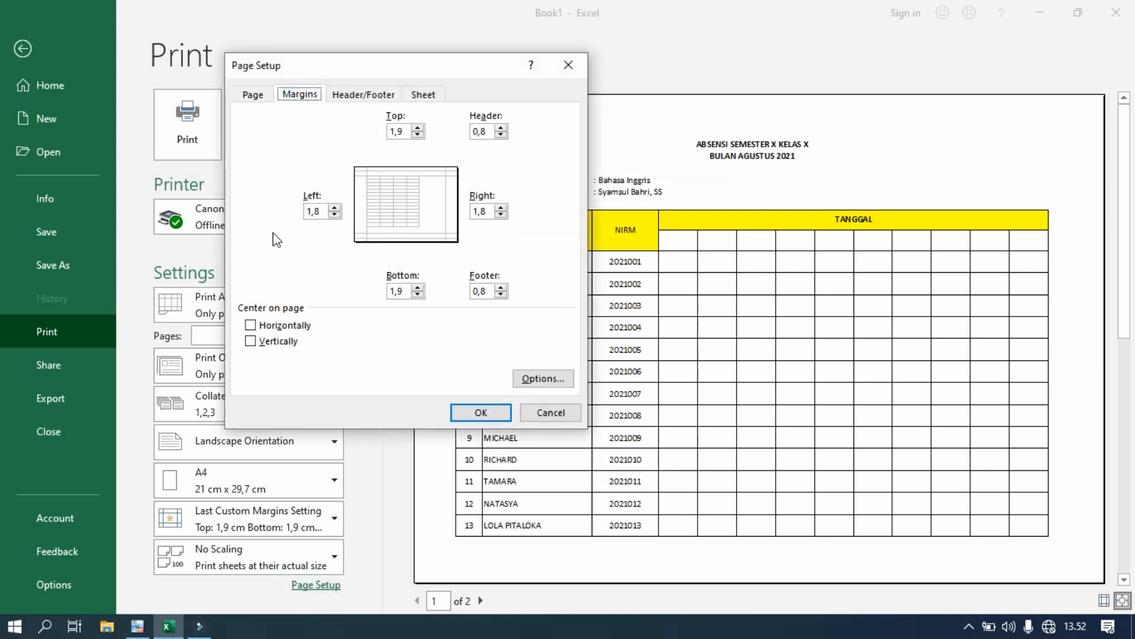
left_click(250, 325)
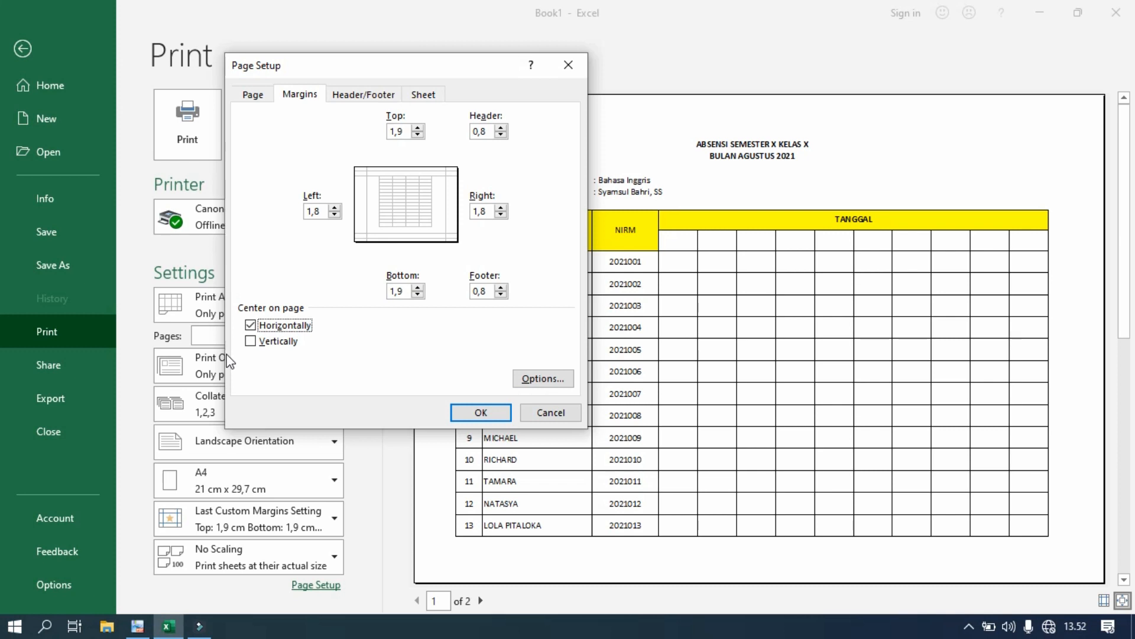
left_click(481, 413)
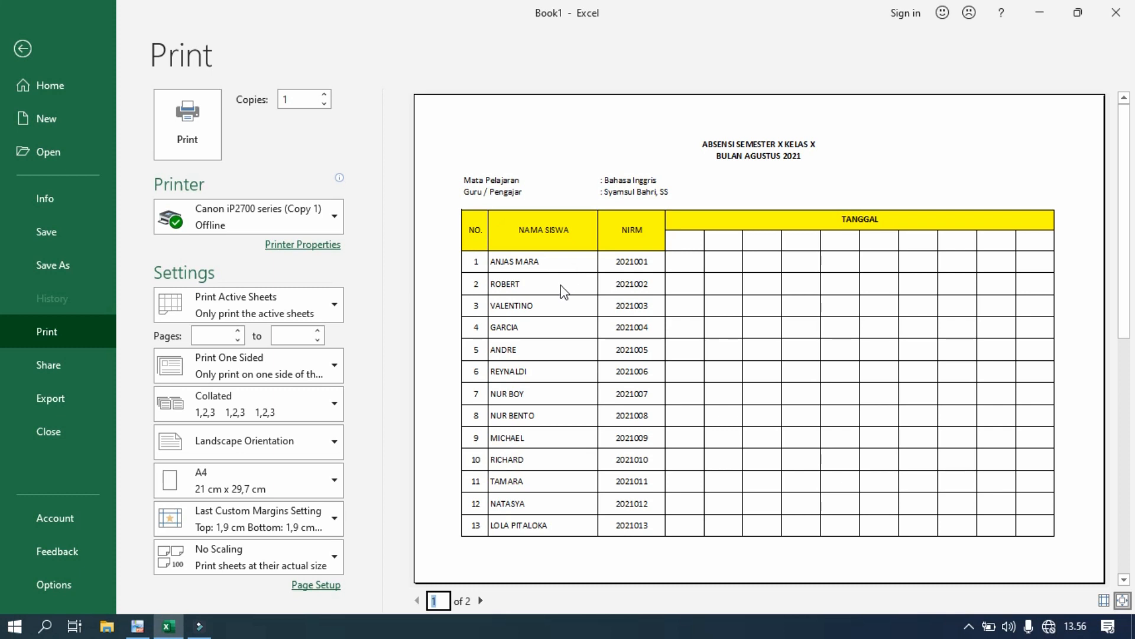
- Review page 2 of the preview, then return to the worksheet
left_click(480, 601)
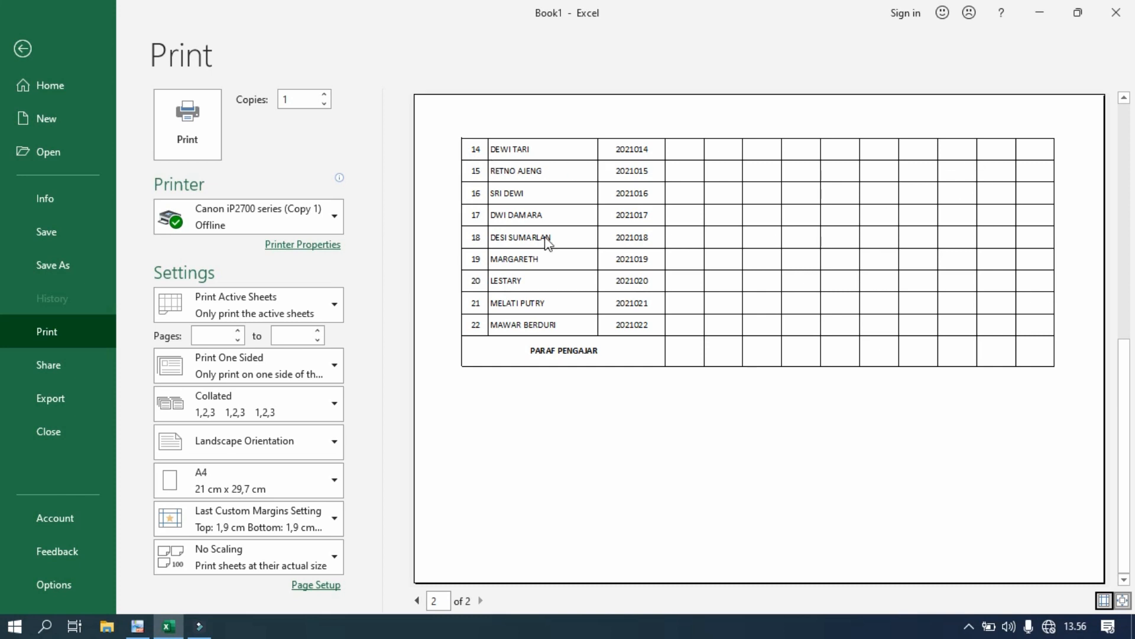
left_click(23, 49)
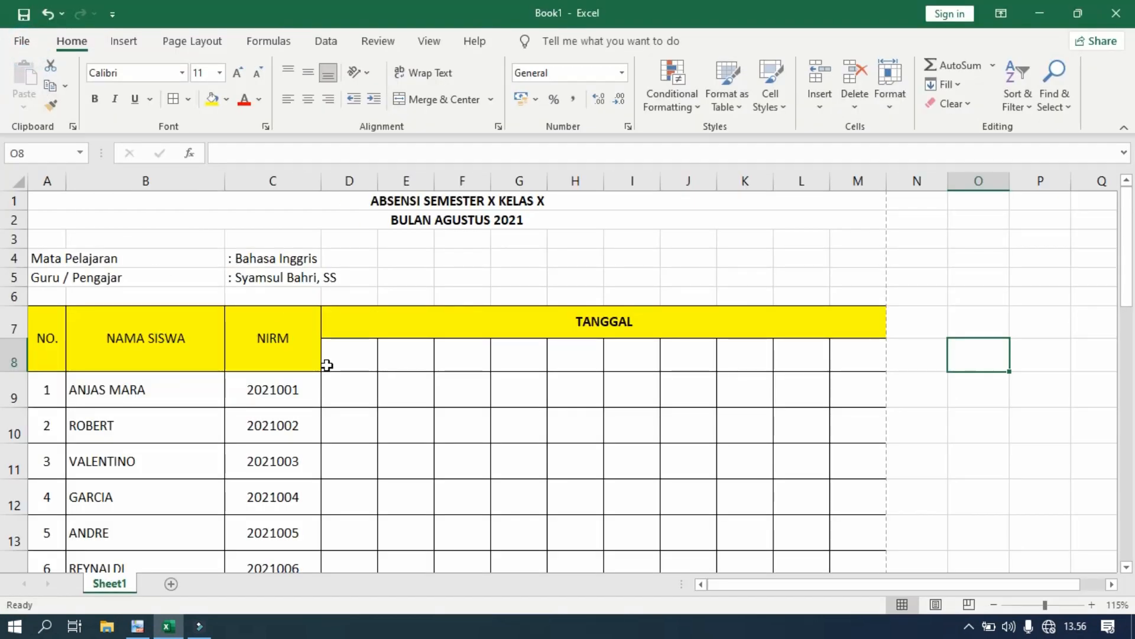
- In Page Setup's Sheet settings, set Rows to repeat at top to $7:$8
left_click(213, 54)
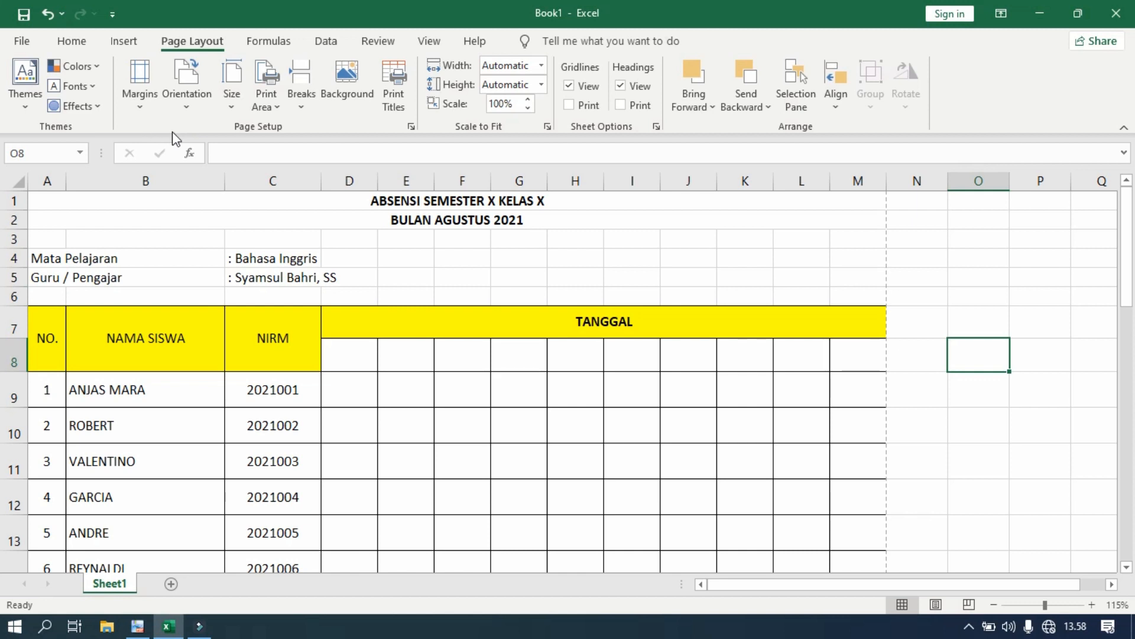
left_click(411, 127)
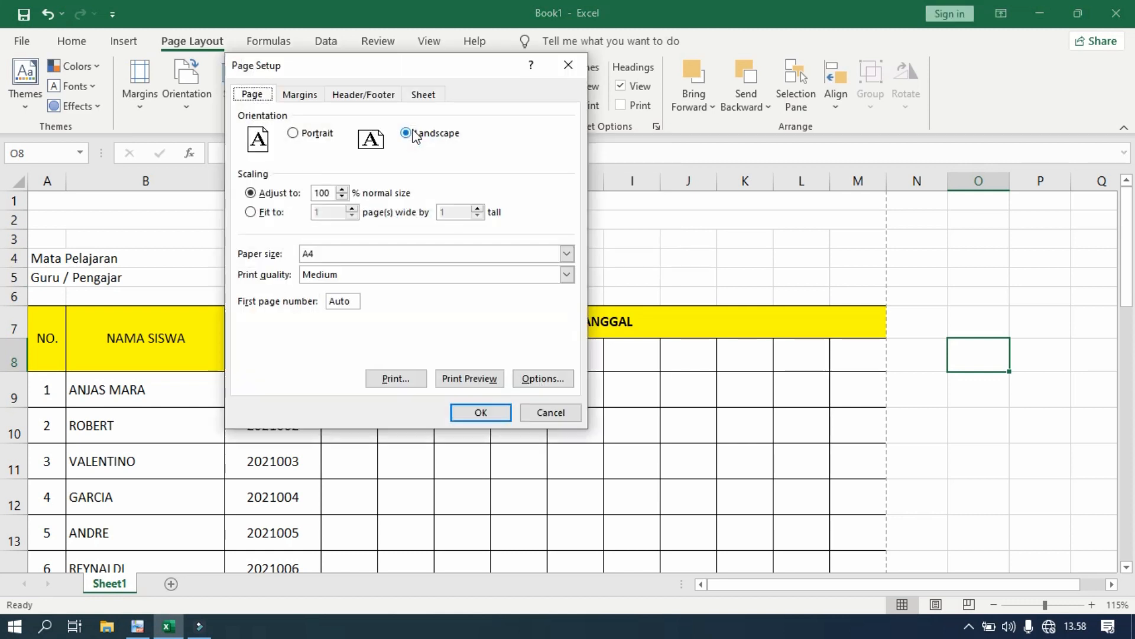
left_click_drag(433, 70, 564, 134)
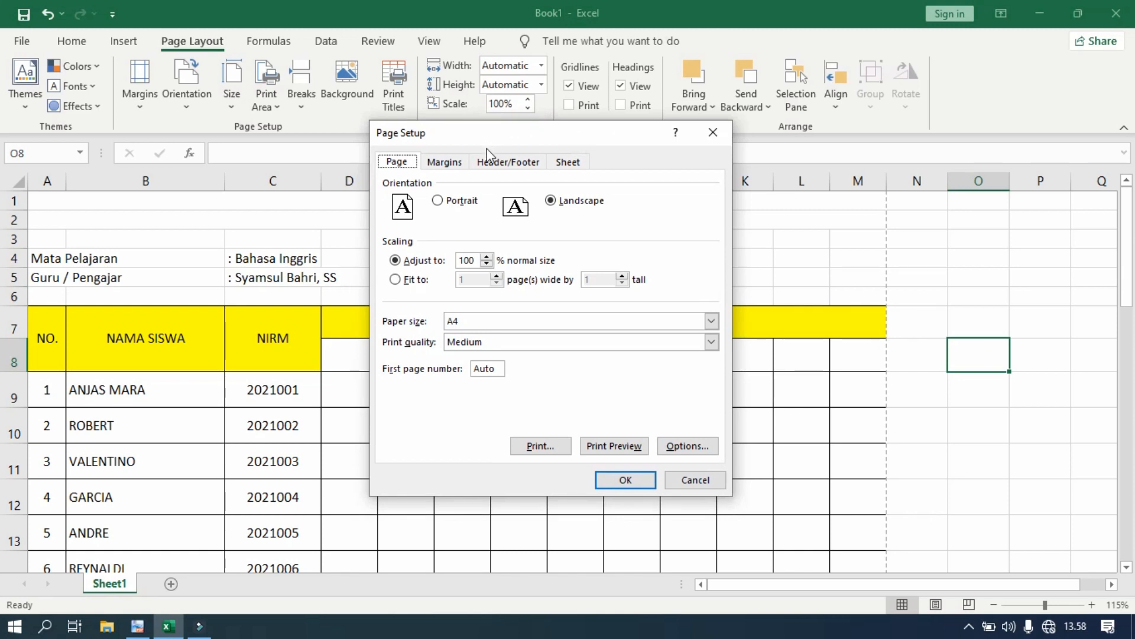
left_click(569, 163)
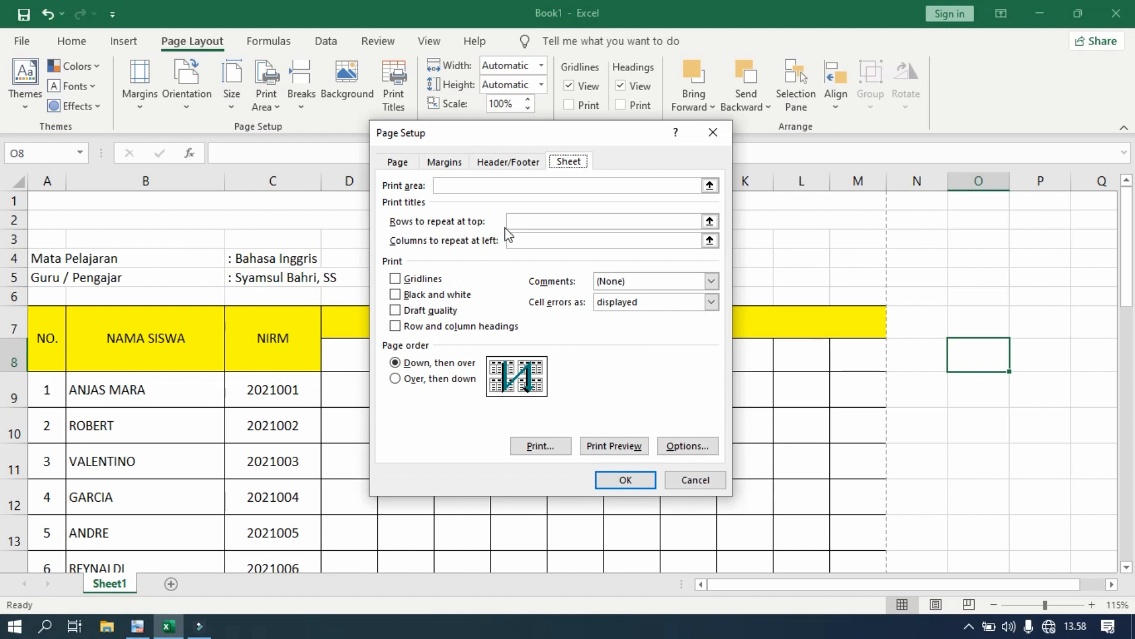
left_click(709, 221)
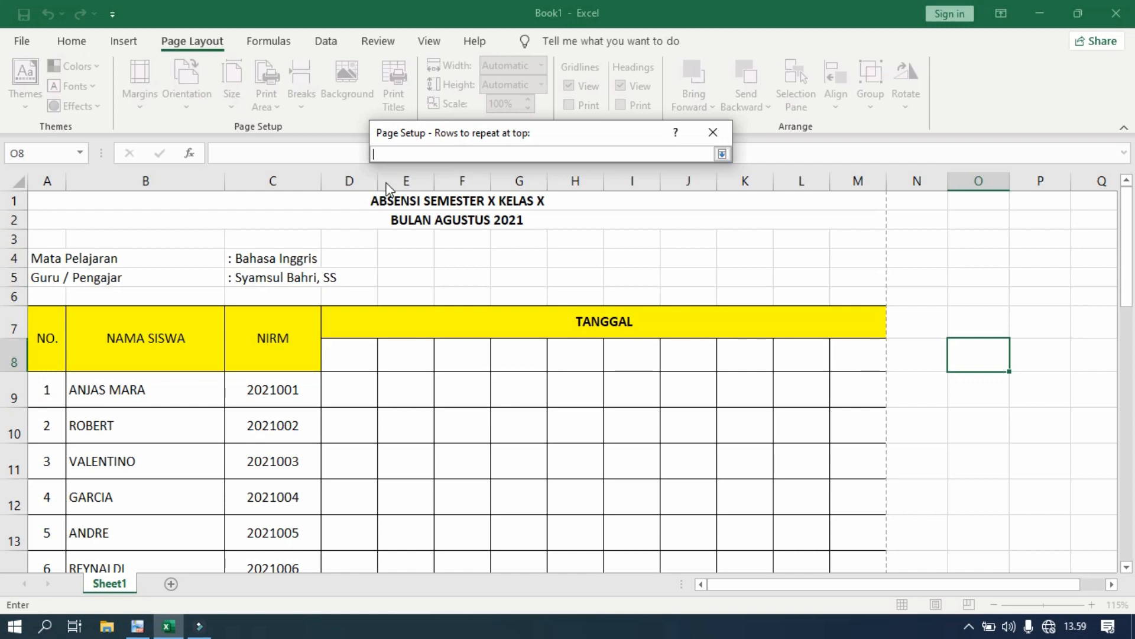
left_click(33, 323)
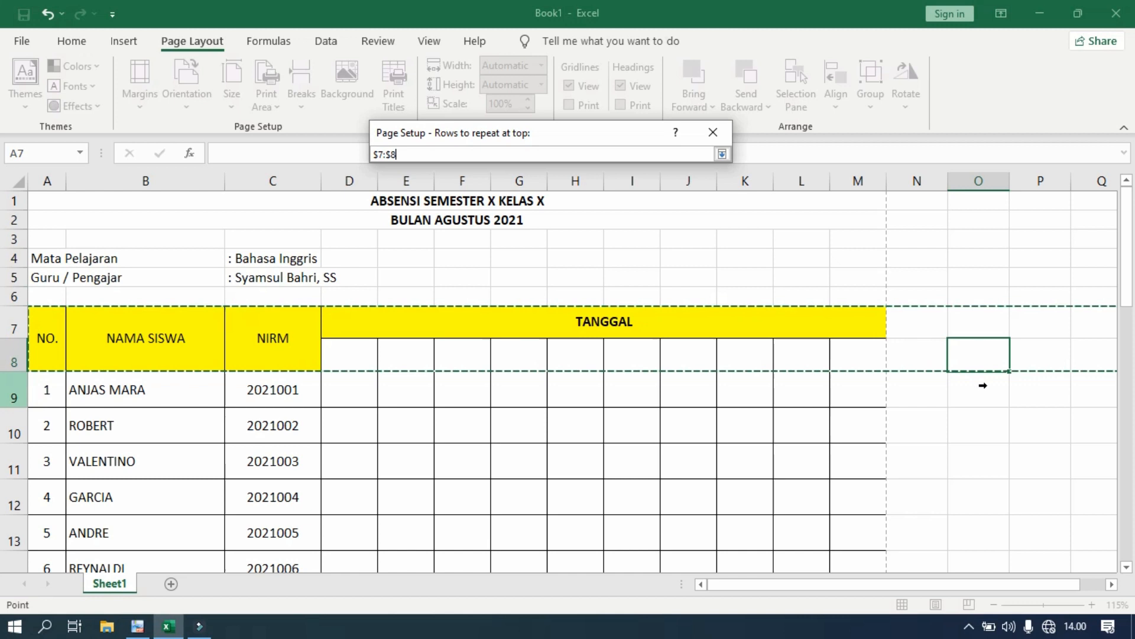
left_click(713, 133)
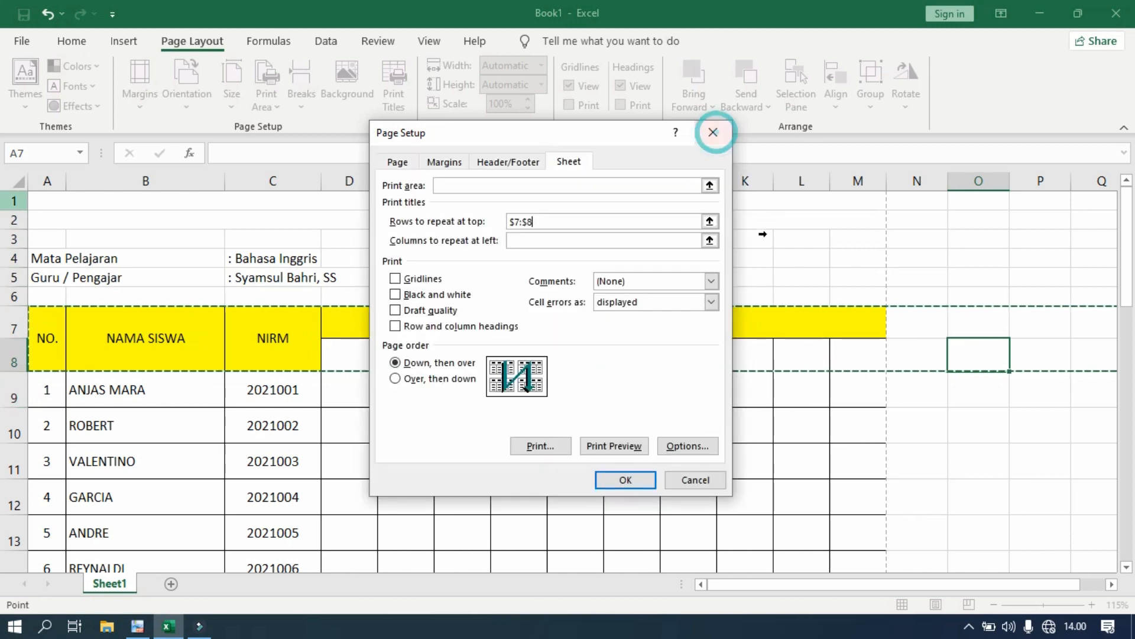
left_click(626, 480)
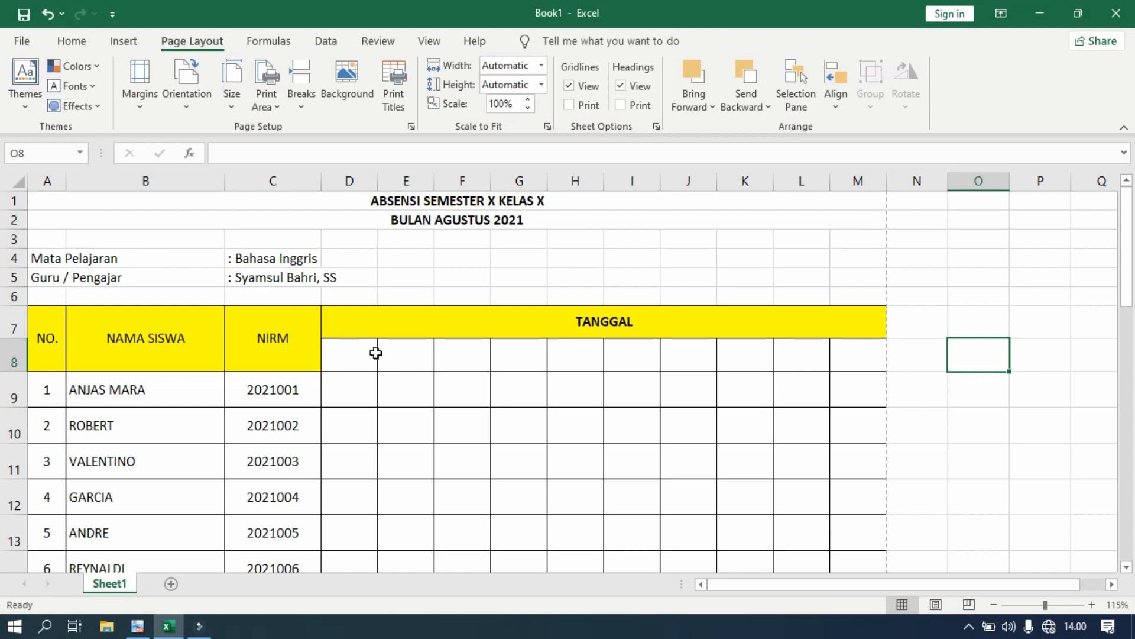
scroll(376, 353, "down", 9)
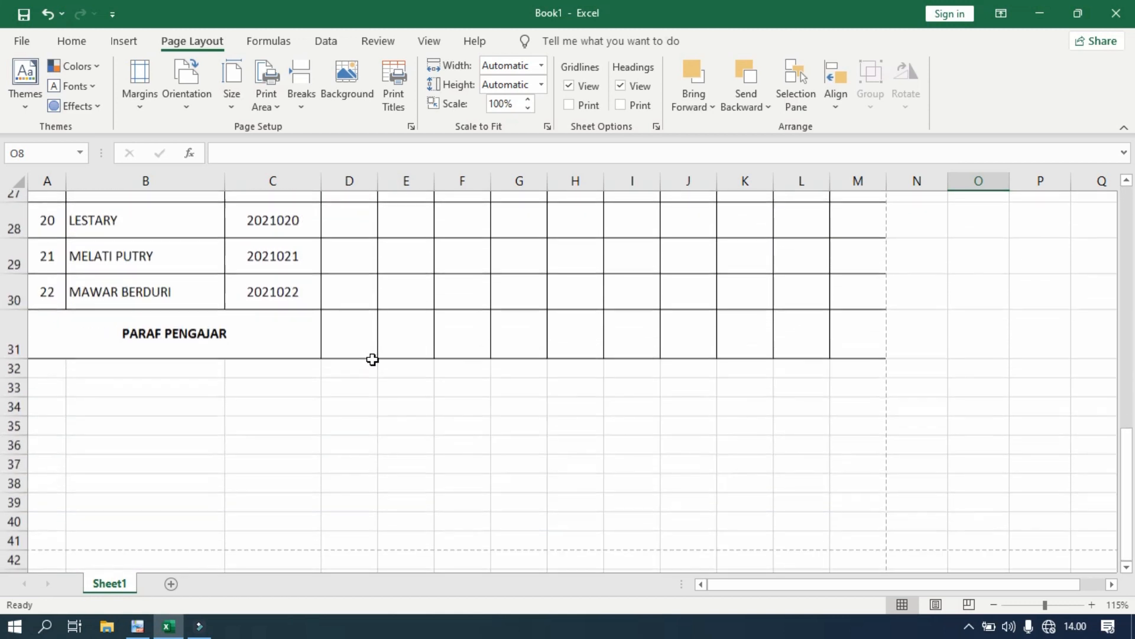
scroll(366, 384, "up", 4)
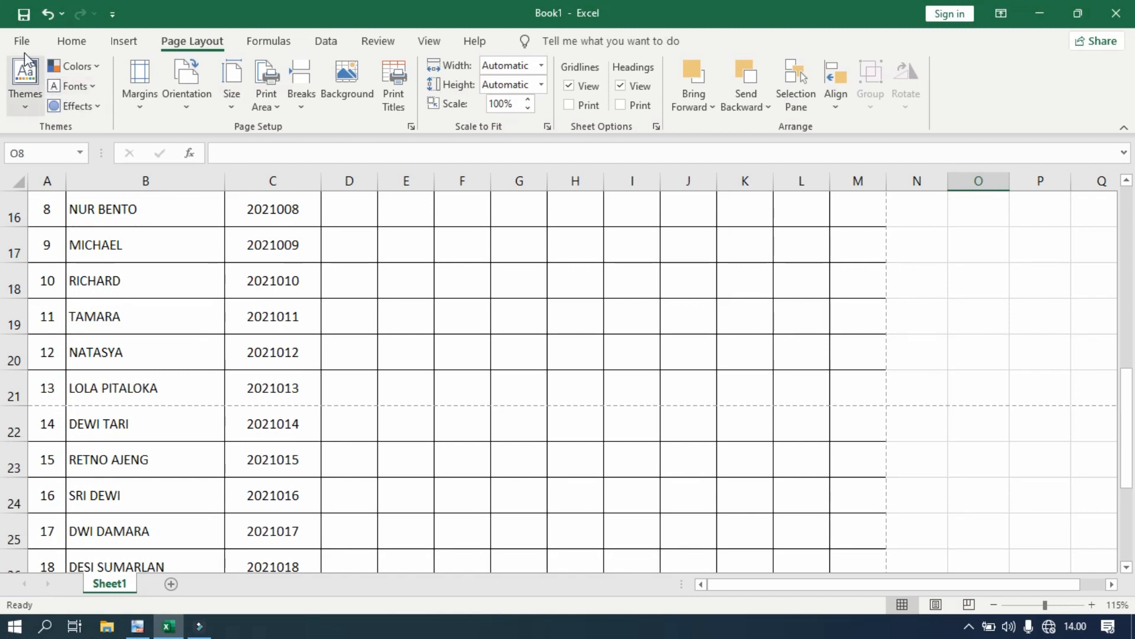
left_click(23, 42)
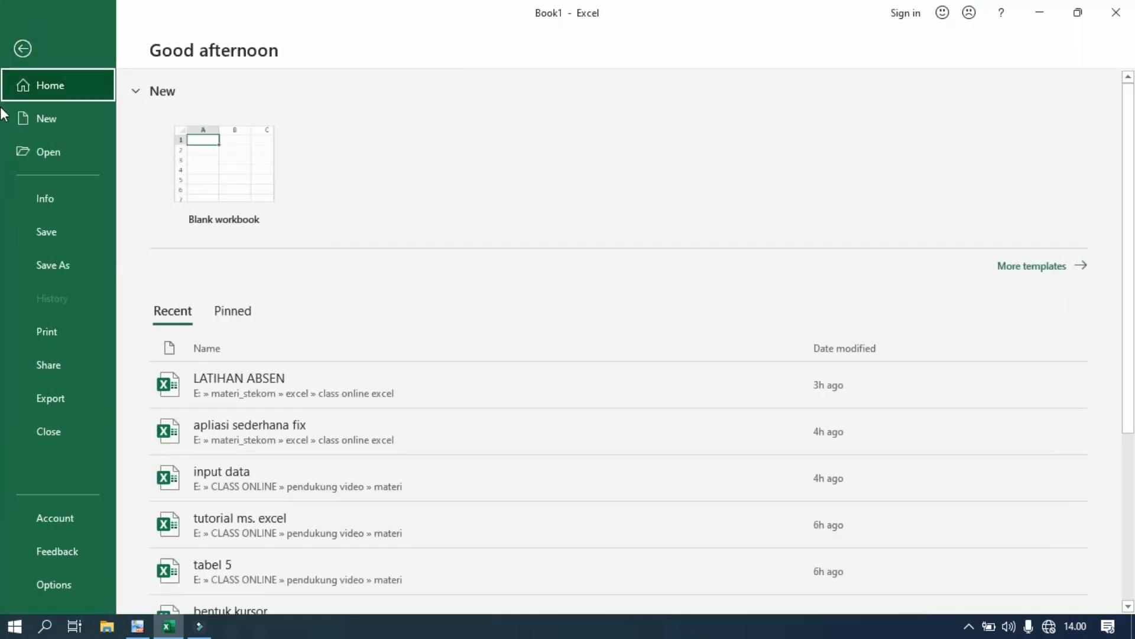
left_click(36, 335)
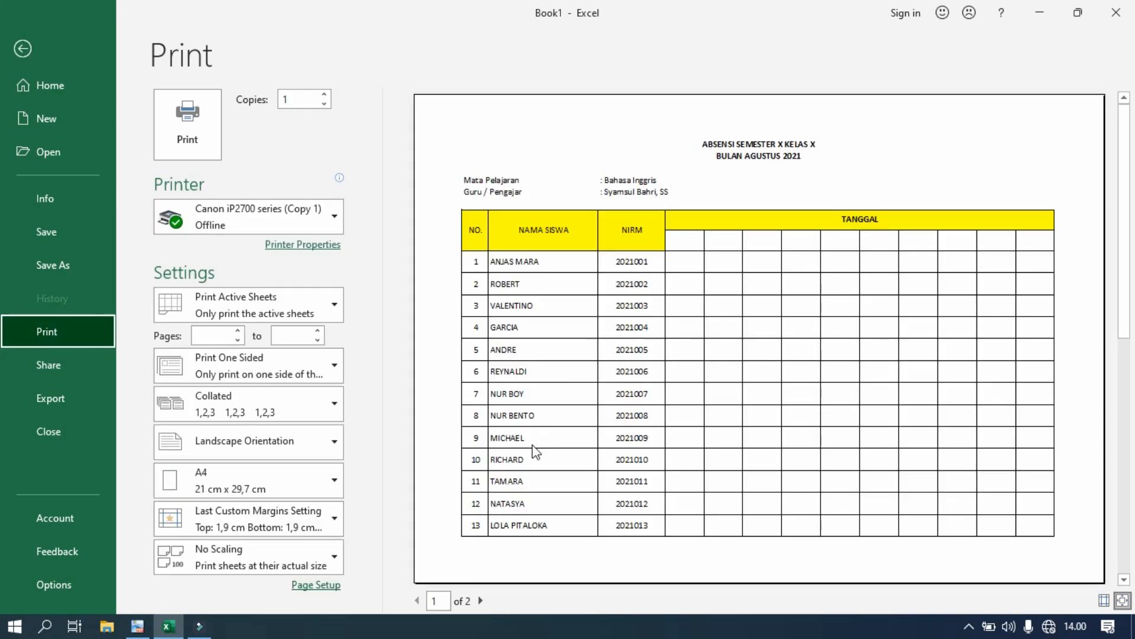
left_click(481, 597)
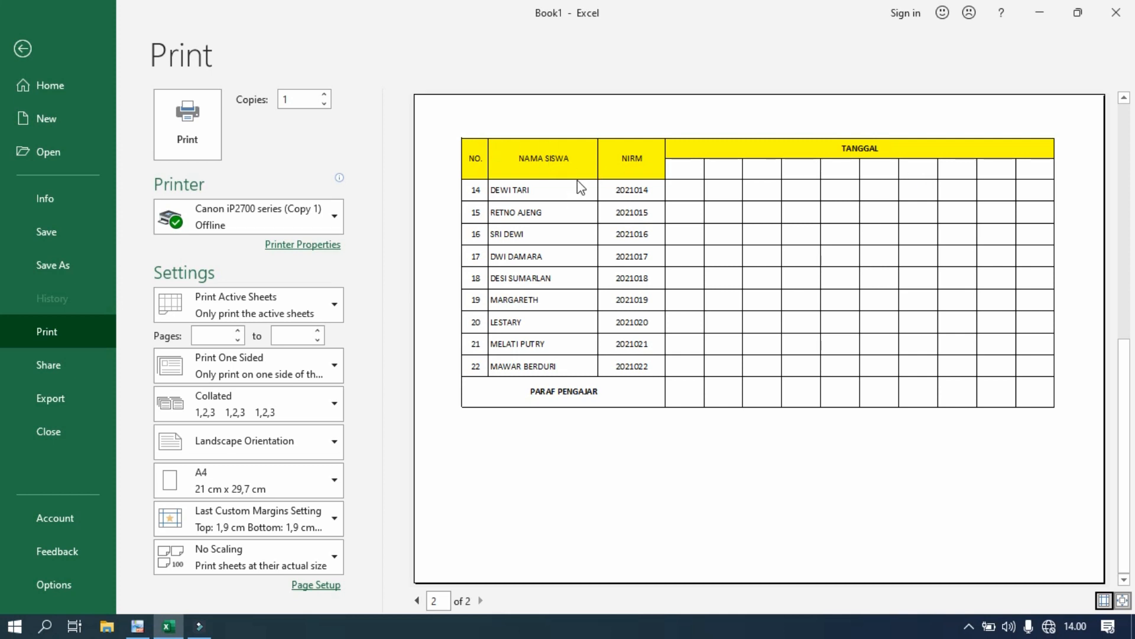
left_click(23, 48)
- Select student rows 9–25 and drag them to a uniform height of about 101,25
scroll(375, 410, "up", 4)
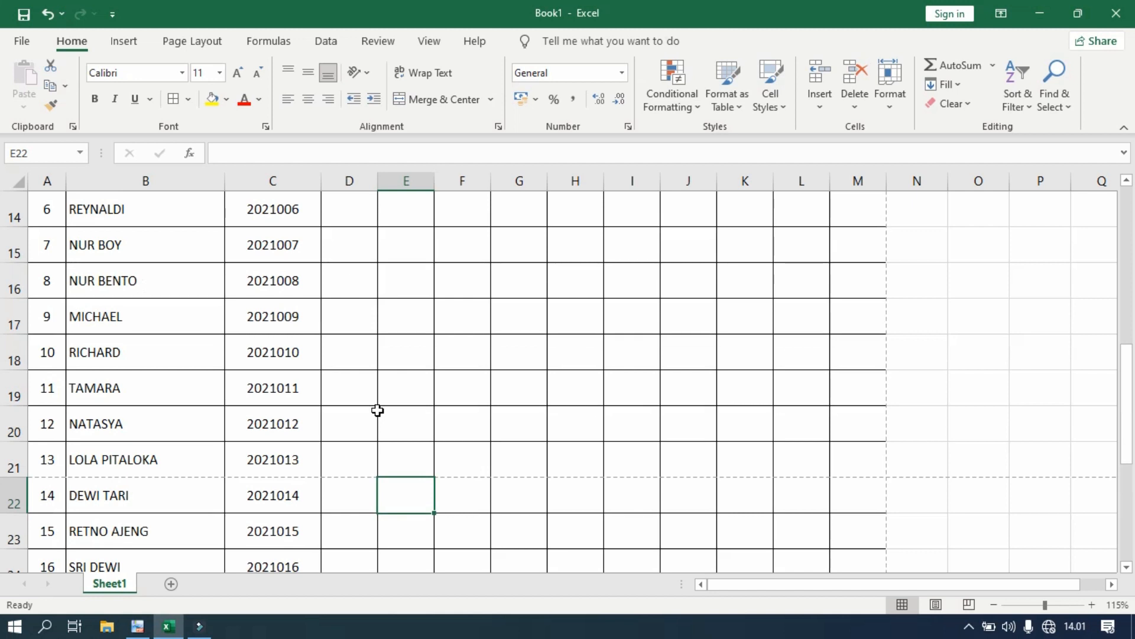
left_click_drag(13, 249, 9, 500)
left_click_drag(18, 332, 22, 426)
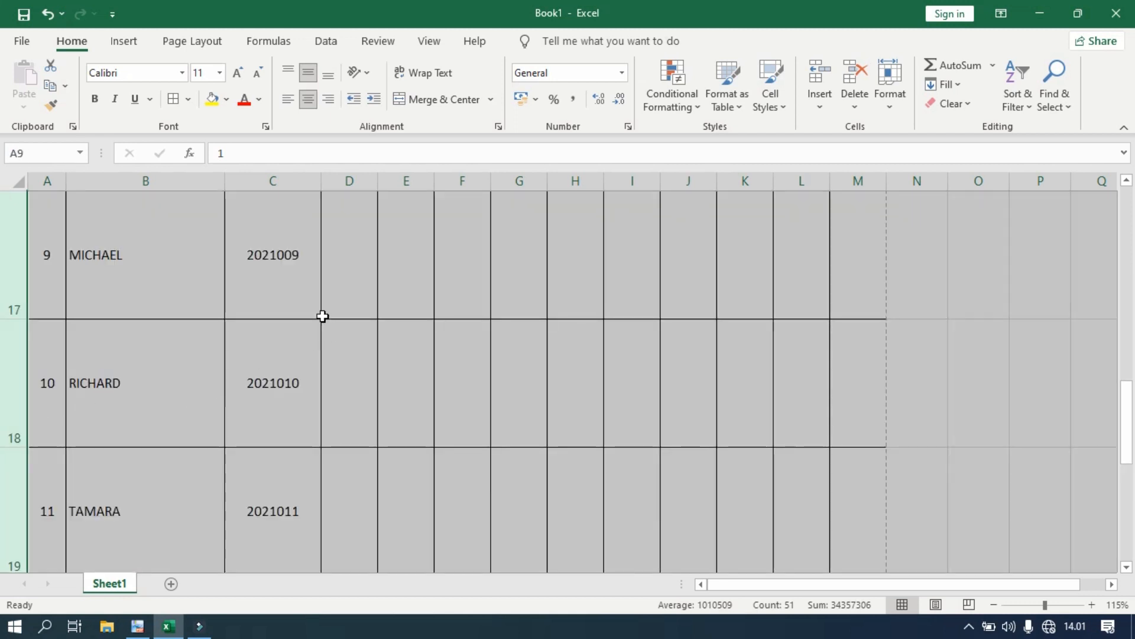
- Preview the printout, page through all five pages, then return to the worksheet
left_click(22, 43)
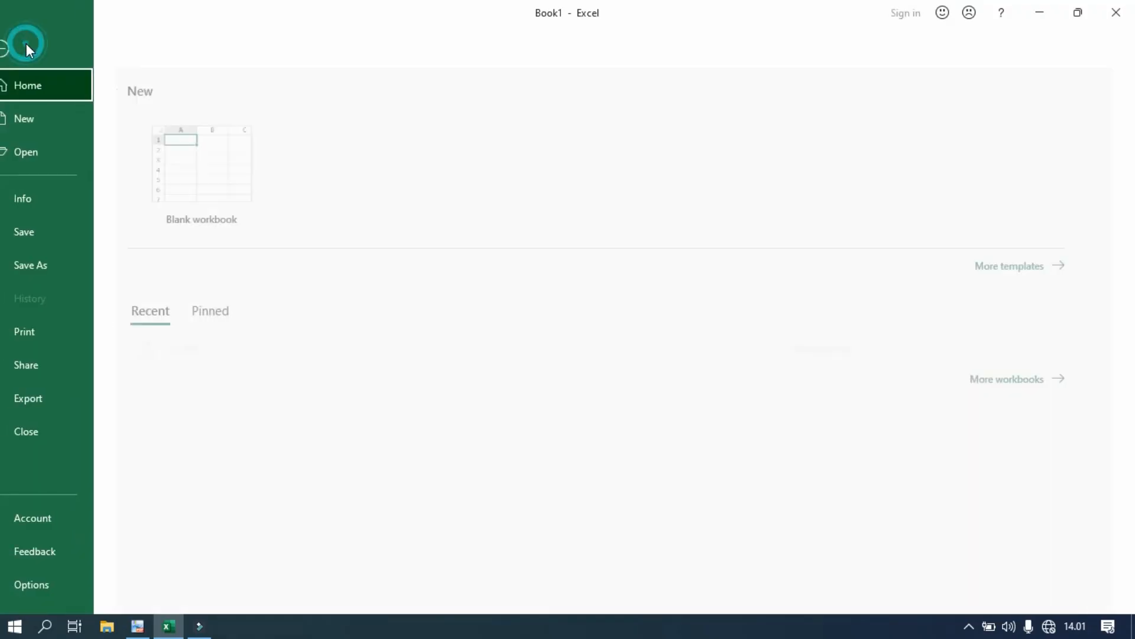
left_click(59, 335)
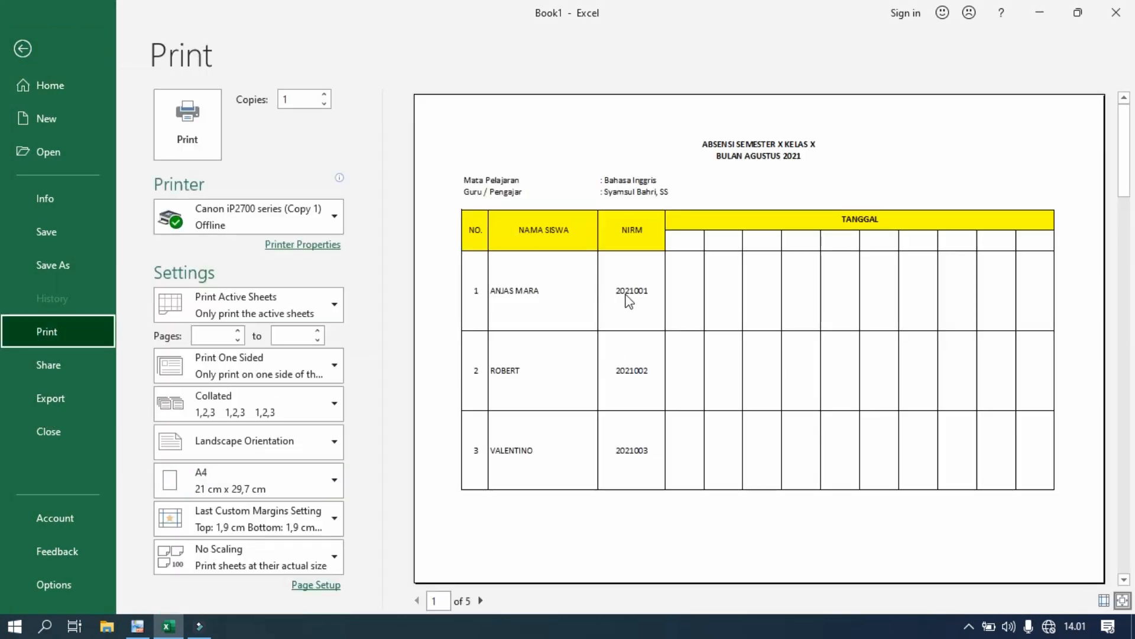
left_click(480, 601)
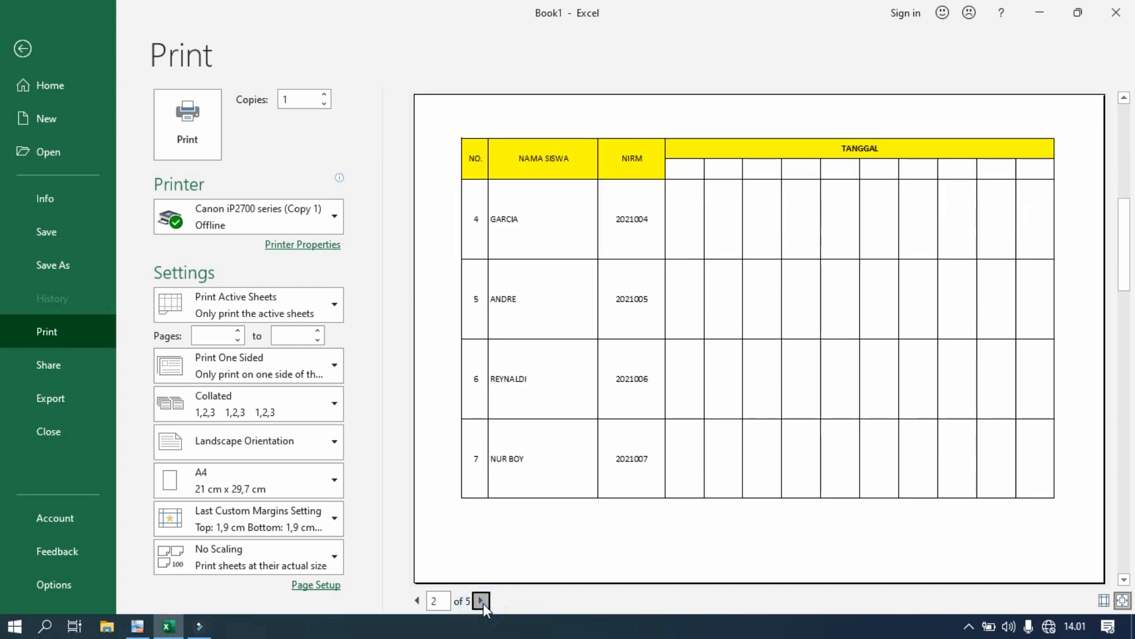
left_click(483, 602)
left_click(486, 602)
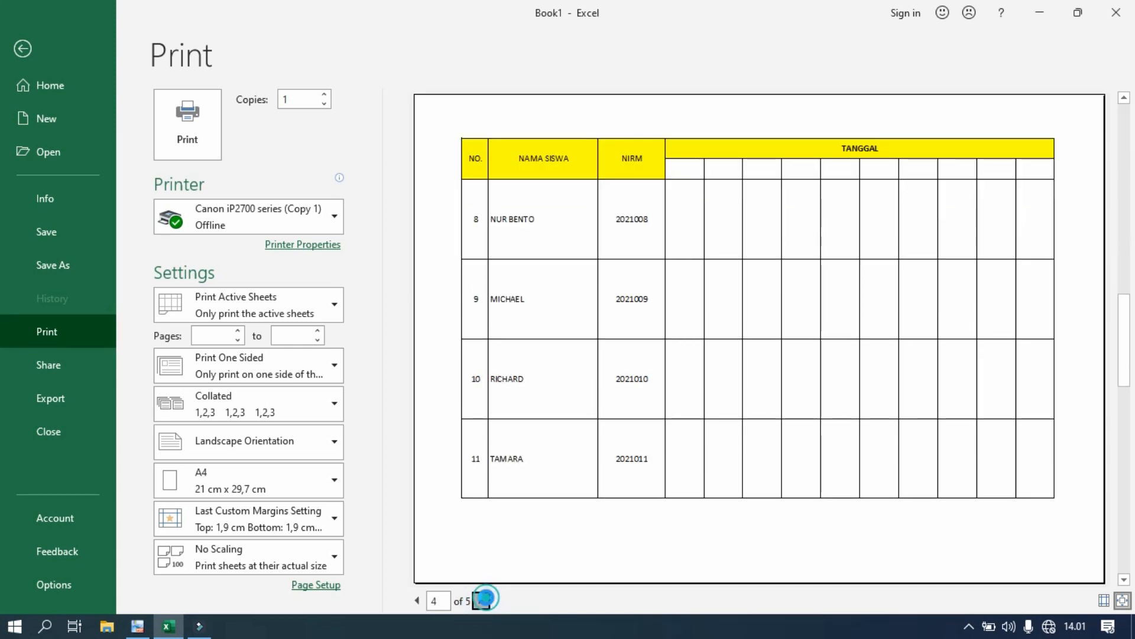
left_click(483, 600)
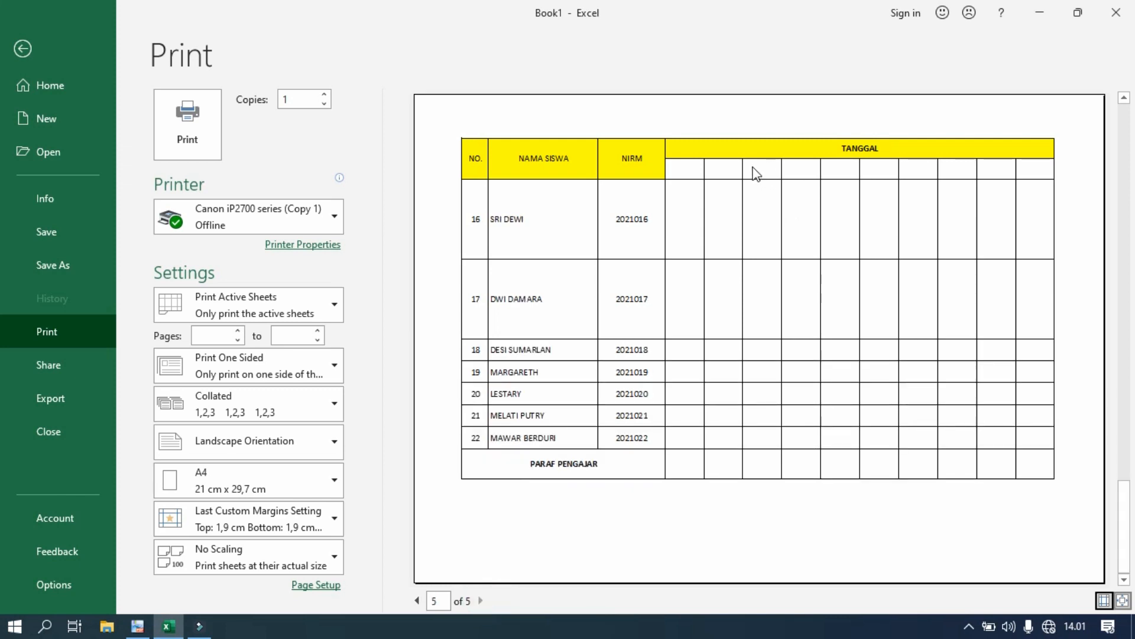
left_click(21, 50)
- Undo the row height change with Ctrl+Z and reopen the print preview
key("ctrl+z")
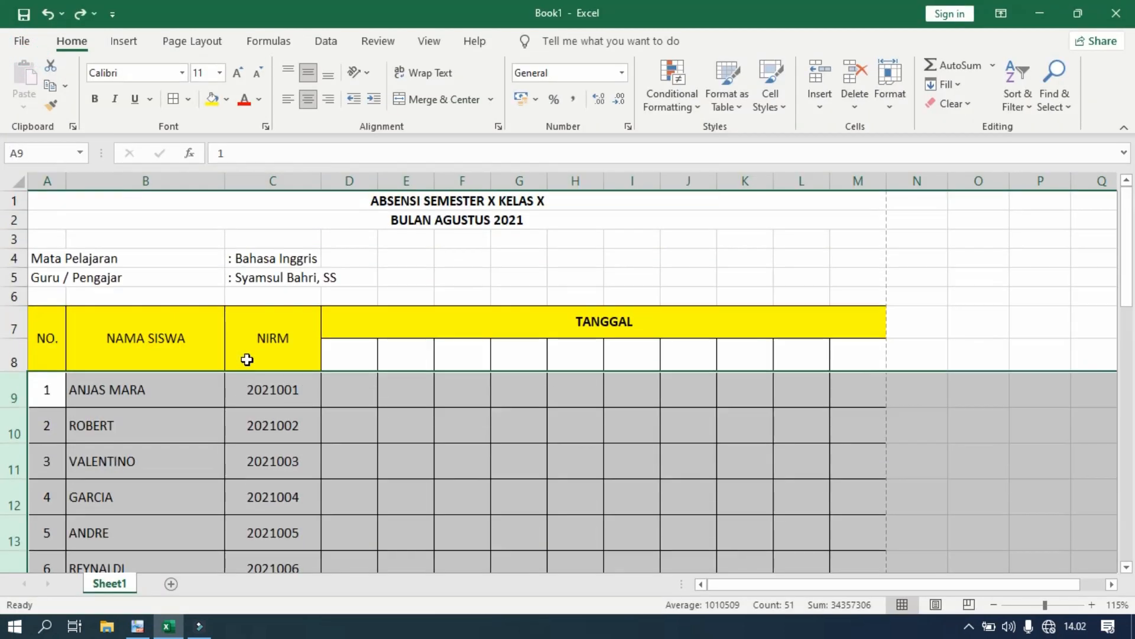
left_click(22, 40)
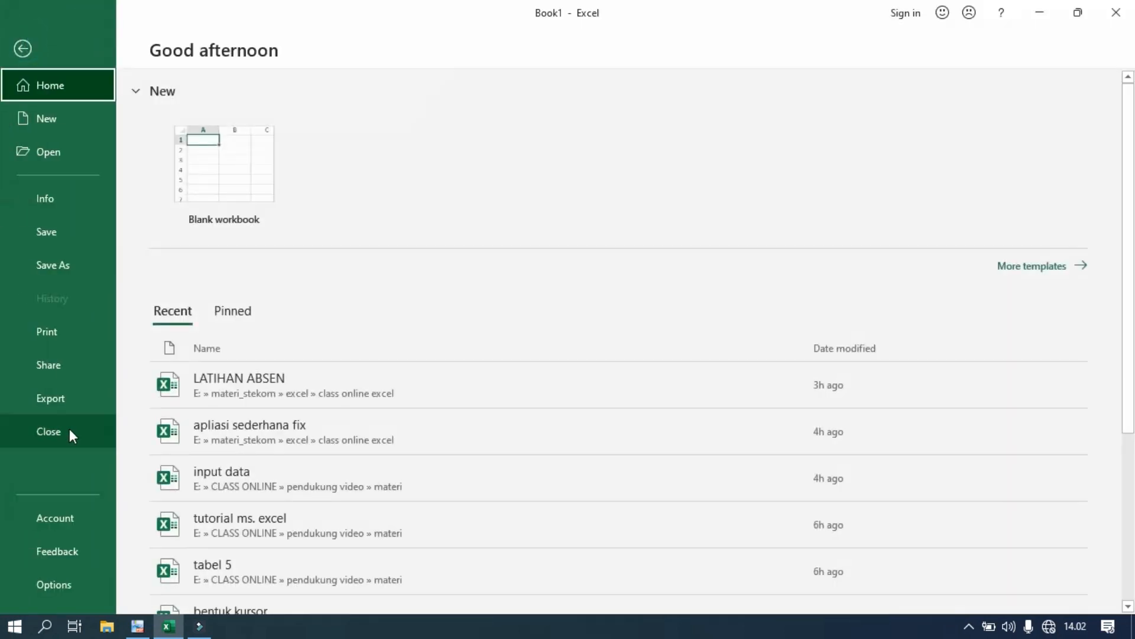
left_click(89, 338)
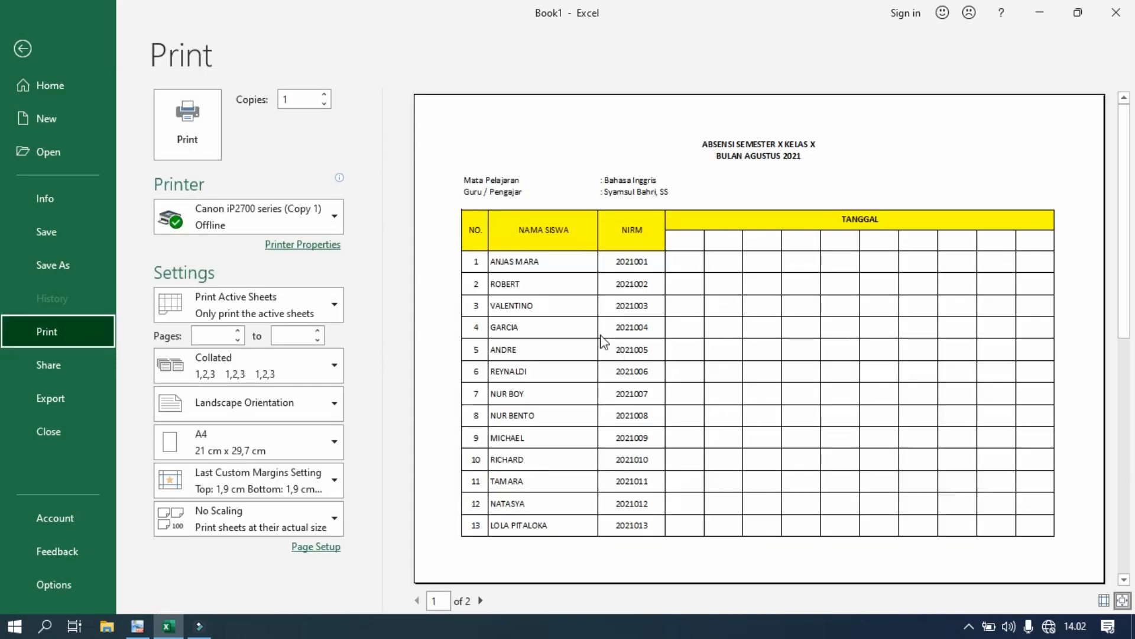